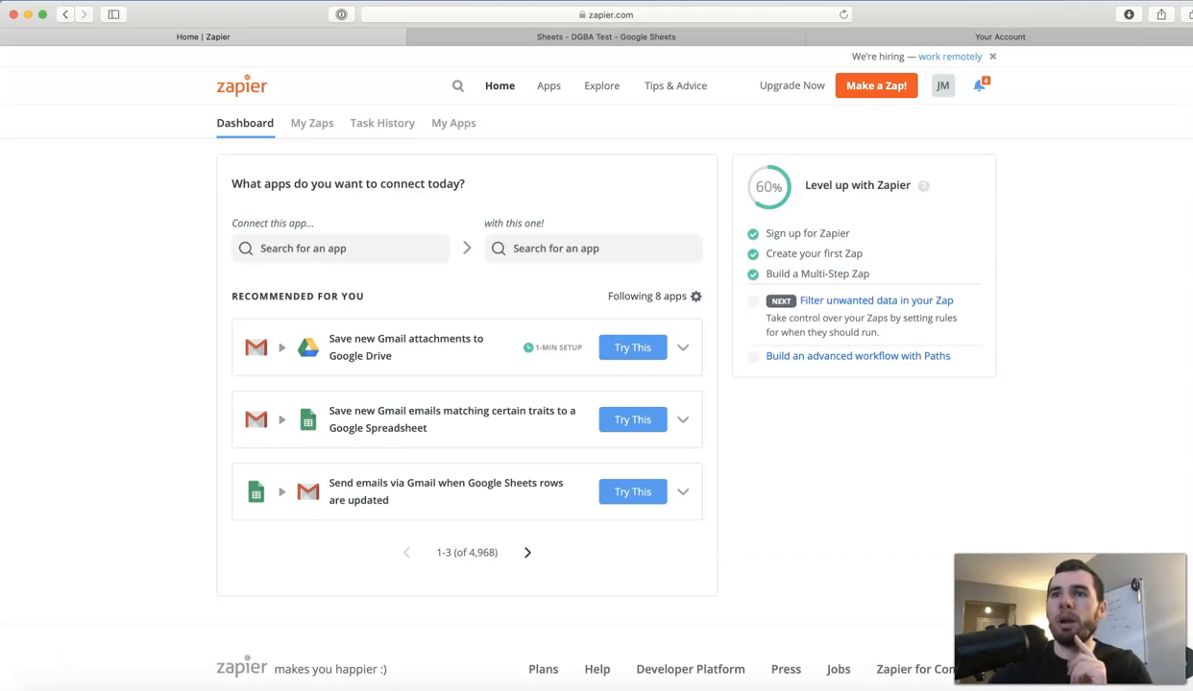
Bring the Digital_BGA API Inbound Lead Post PDF window up over the Zapier dashboard.
{"action": "left_click_drag", "start_coordinate": [979, 685], "coordinate": [1043, 15]}
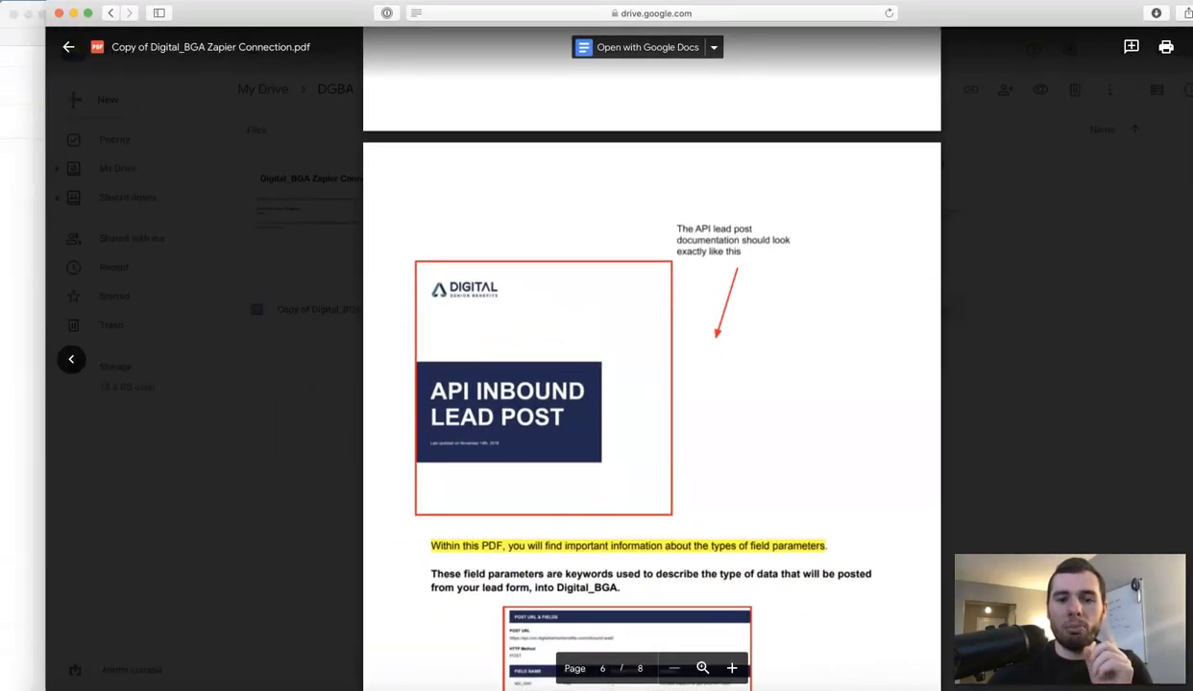
Move the Google Drive PDF window aside so the Zapier dashboard is visible.
{"action": "left_click_drag", "start_coordinate": [1008, 13], "coordinate": [1192, 146]}
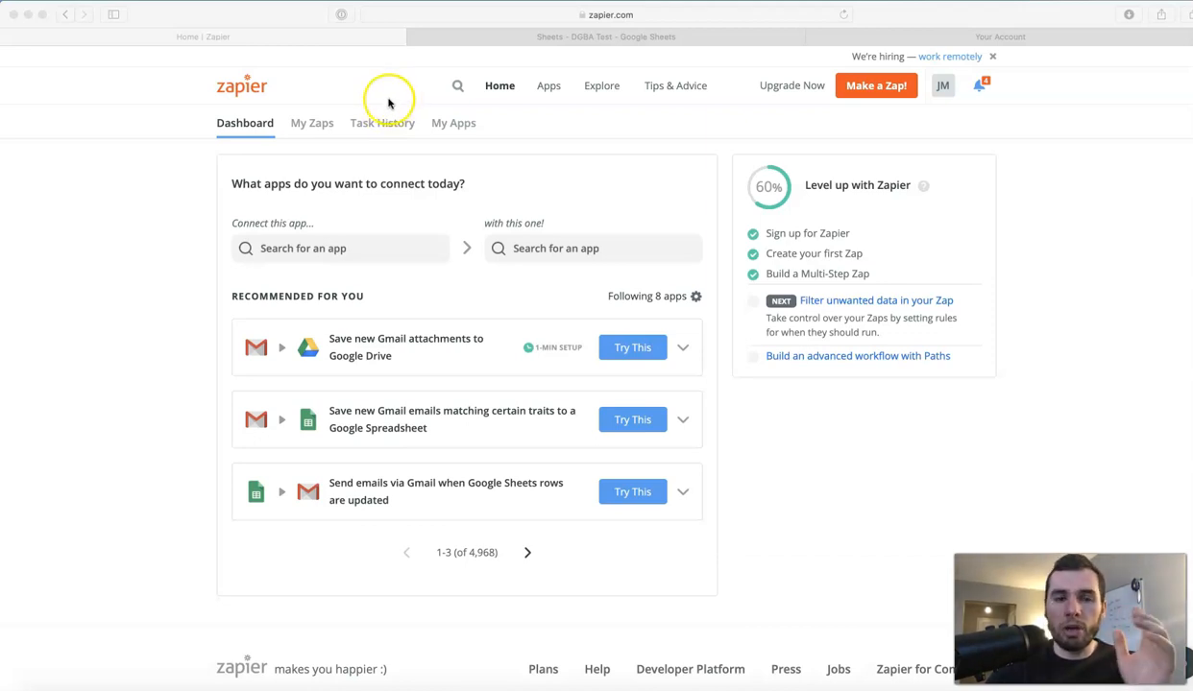
In 'Sheets - DGBA Test', review the header row and columns Full Name through Email.
{"action": "left_click", "coordinate": [461, 38]}
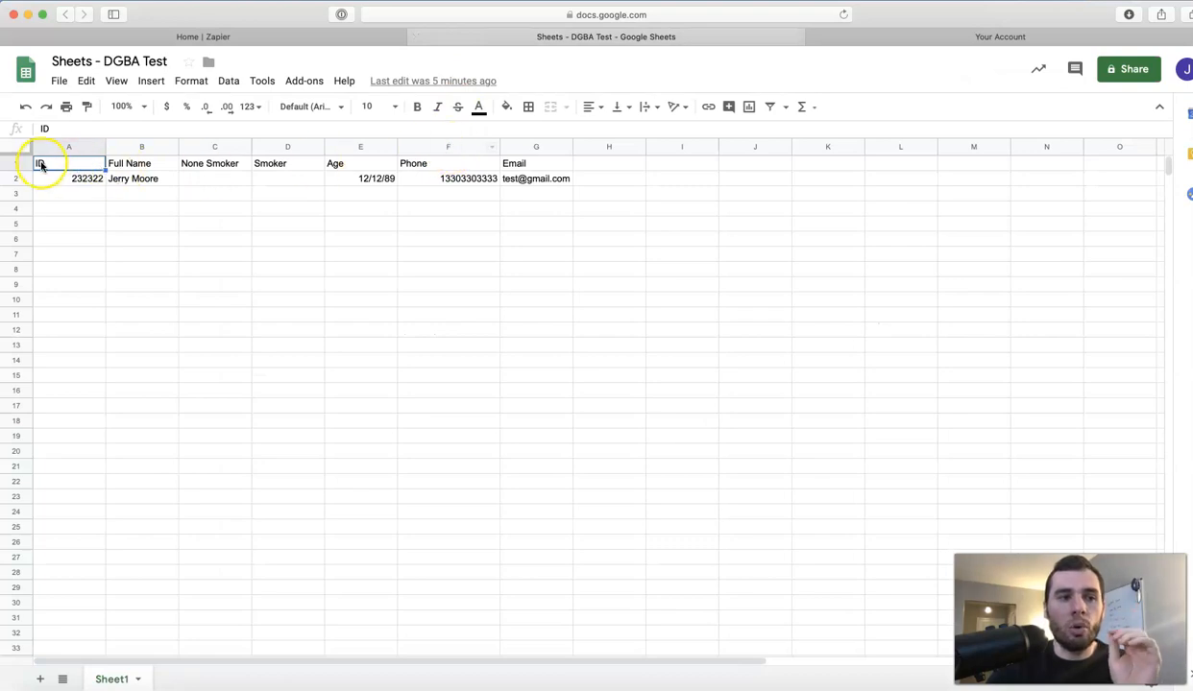
{"action": "left_click", "coordinate": [11, 163]}
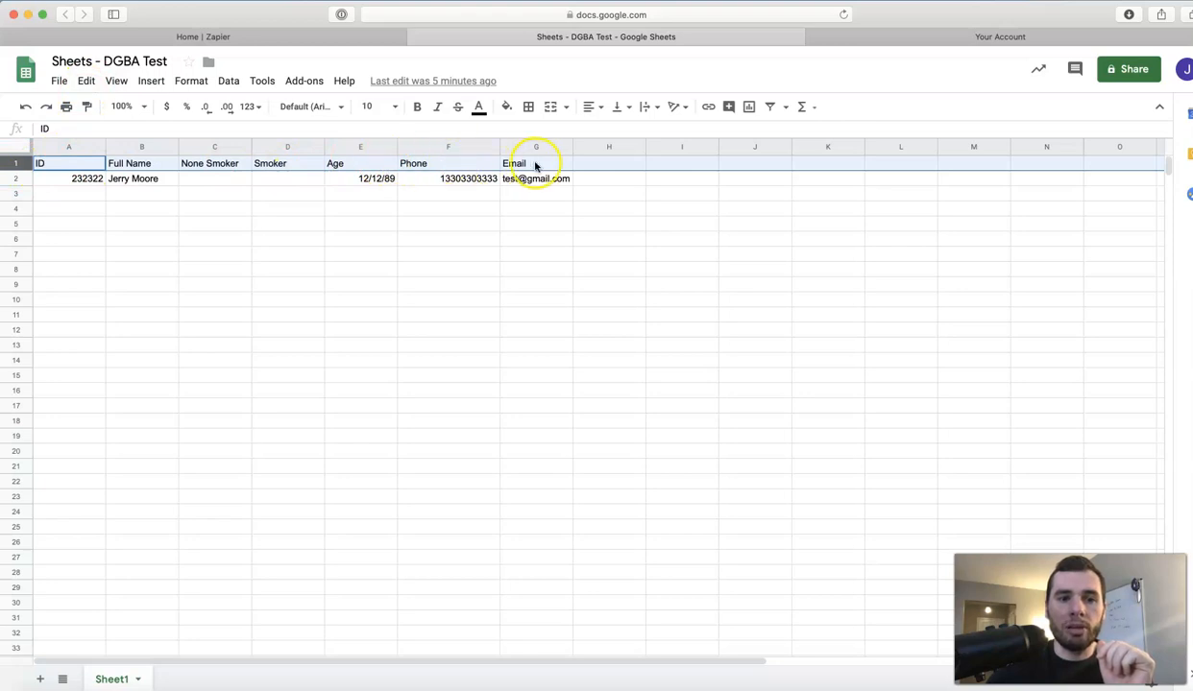
{"action": "left_click", "coordinate": [131, 147]}
{"action": "left_click", "coordinate": [217, 147]}
{"action": "left_click", "coordinate": [287, 147]}
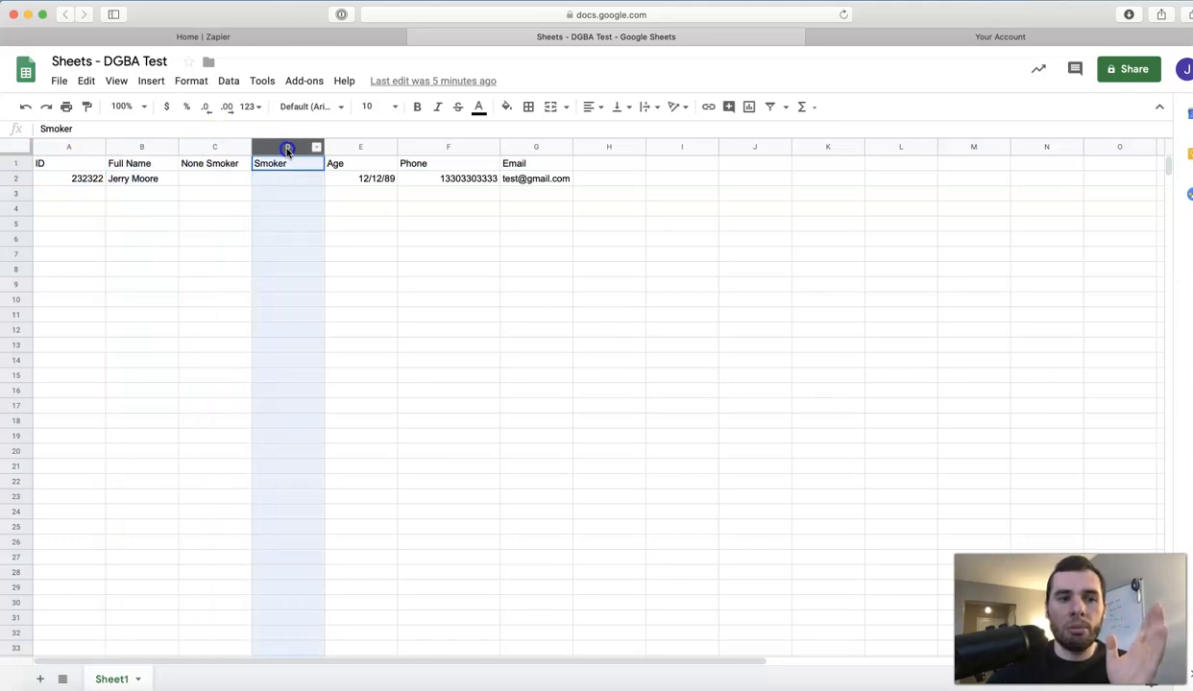
{"action": "left_click", "coordinate": [352, 149]}
{"action": "left_click", "coordinate": [423, 149]}
{"action": "left_click", "coordinate": [519, 149]}
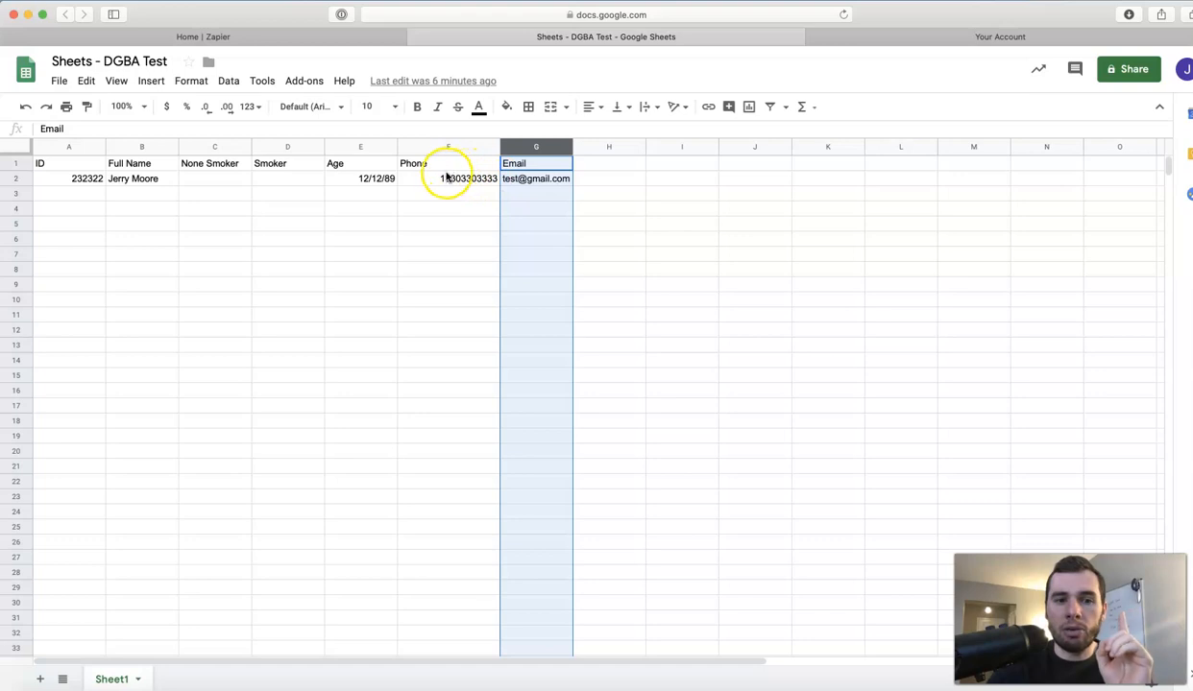
Recheck the Phone and Email columns, the sample email in G2, and sample row 2.
{"action": "left_click", "coordinate": [415, 151]}
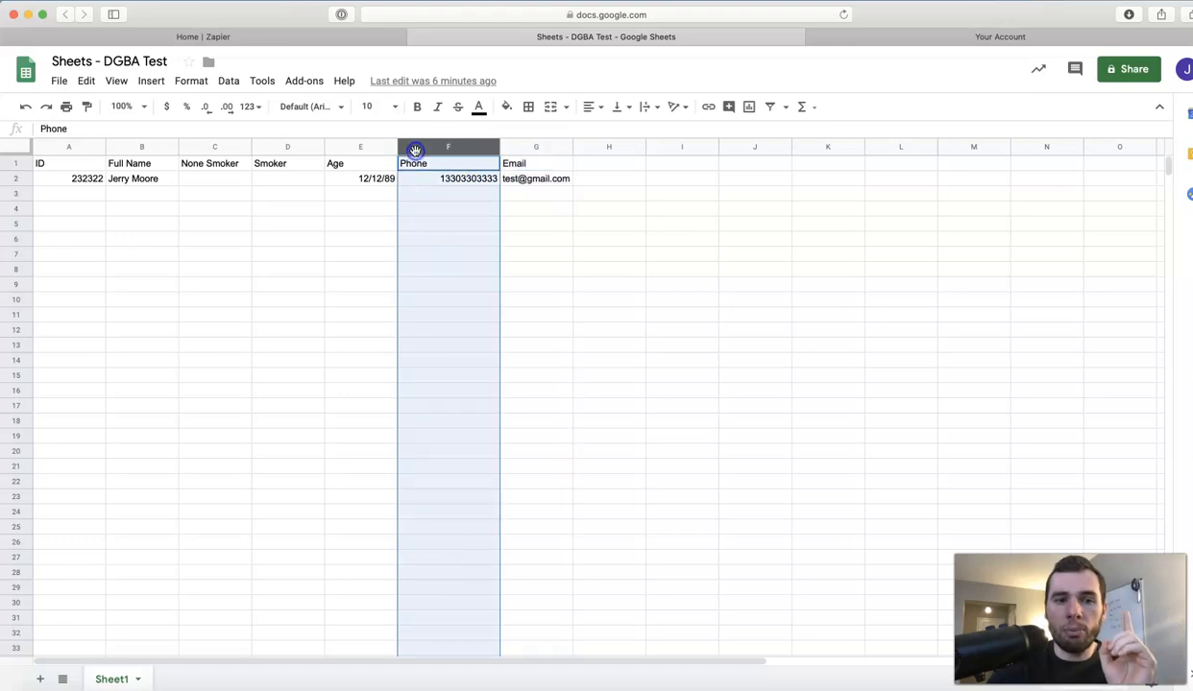
{"action": "left_click", "coordinate": [516, 151]}
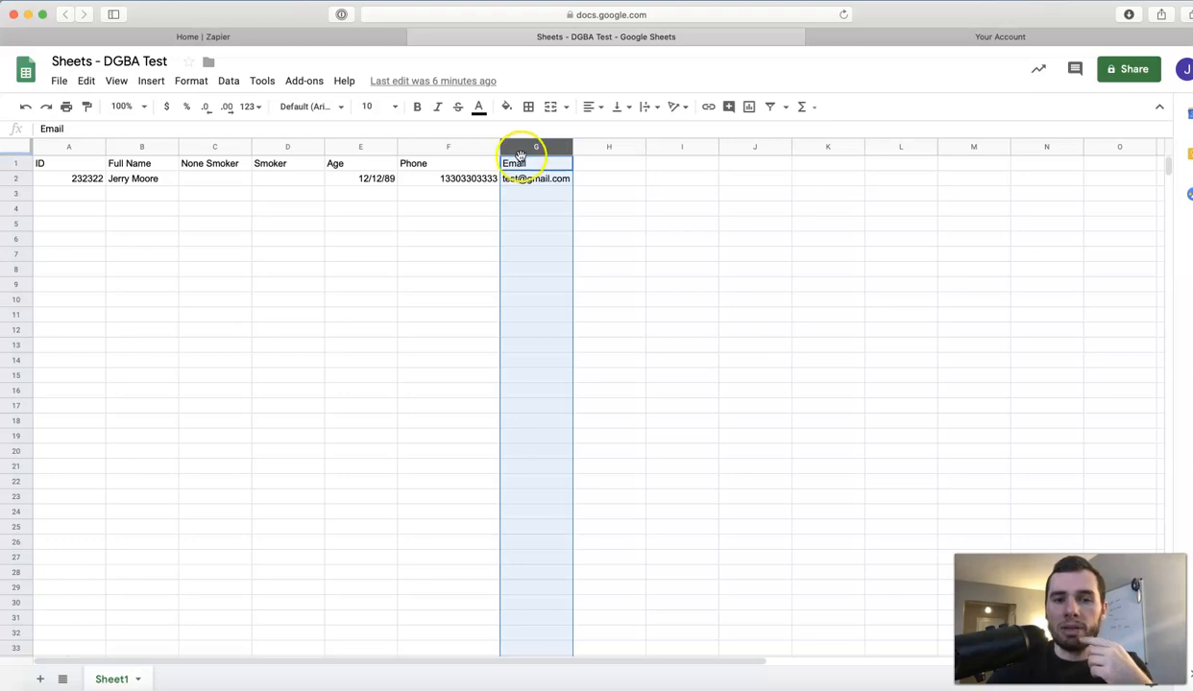
{"action": "left_click", "coordinate": [525, 181]}
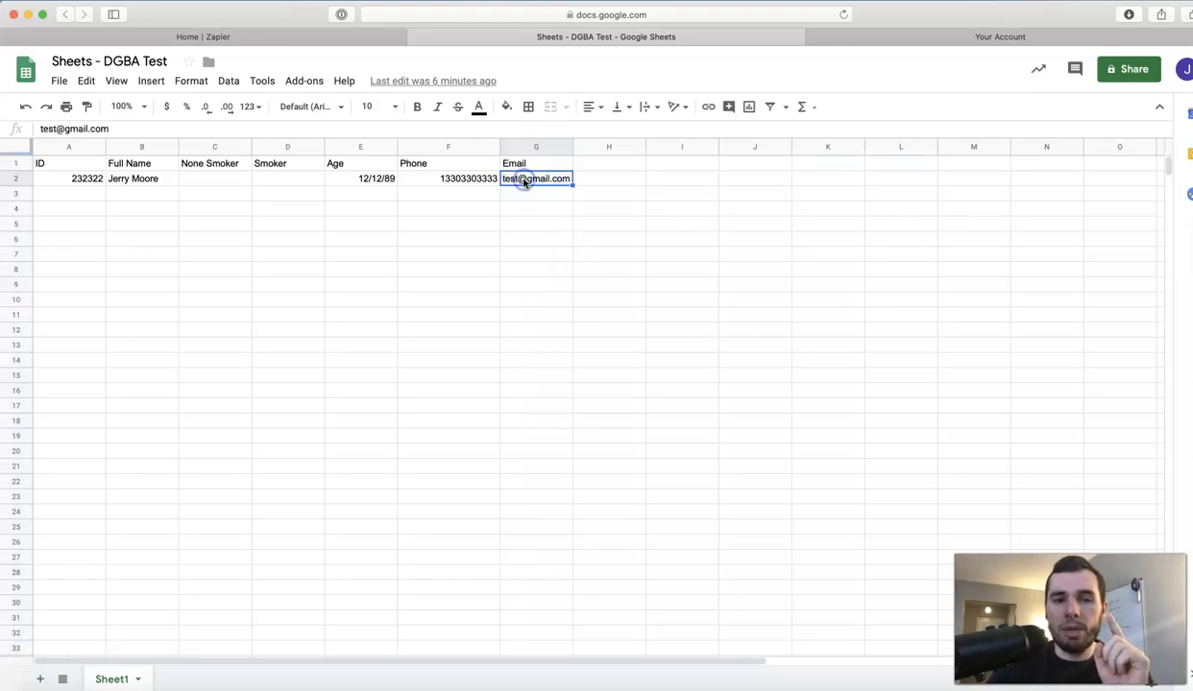
{"action": "left_click", "coordinate": [526, 184]}
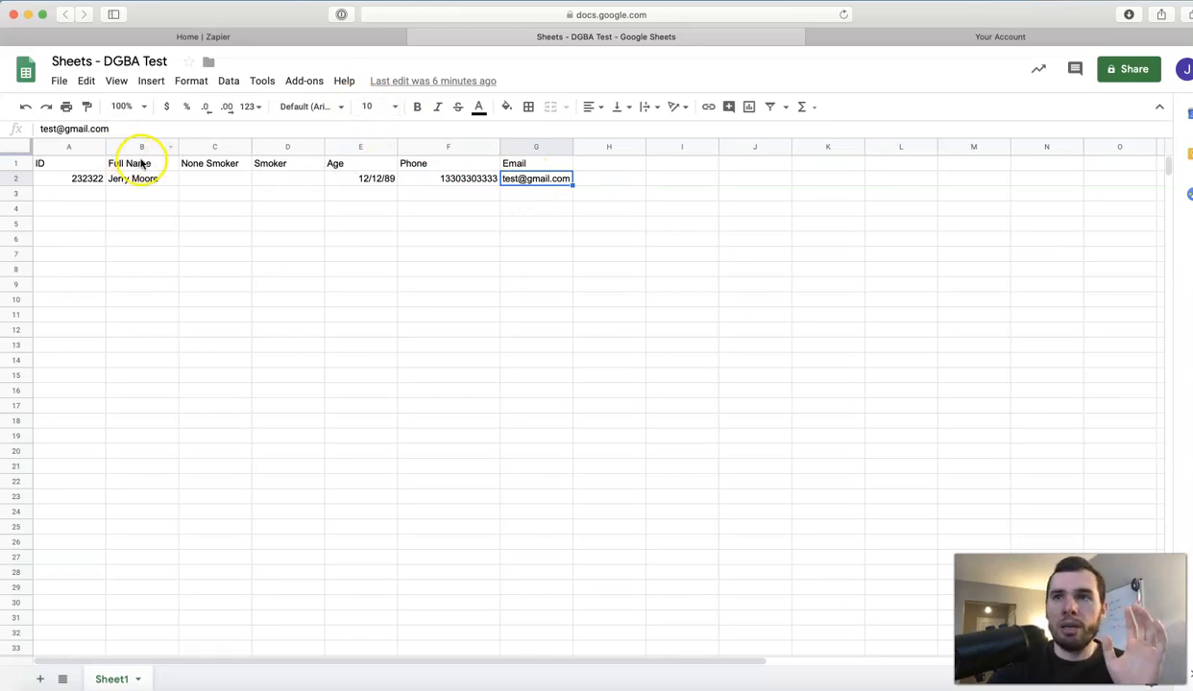
{"action": "left_click", "coordinate": [14, 166]}
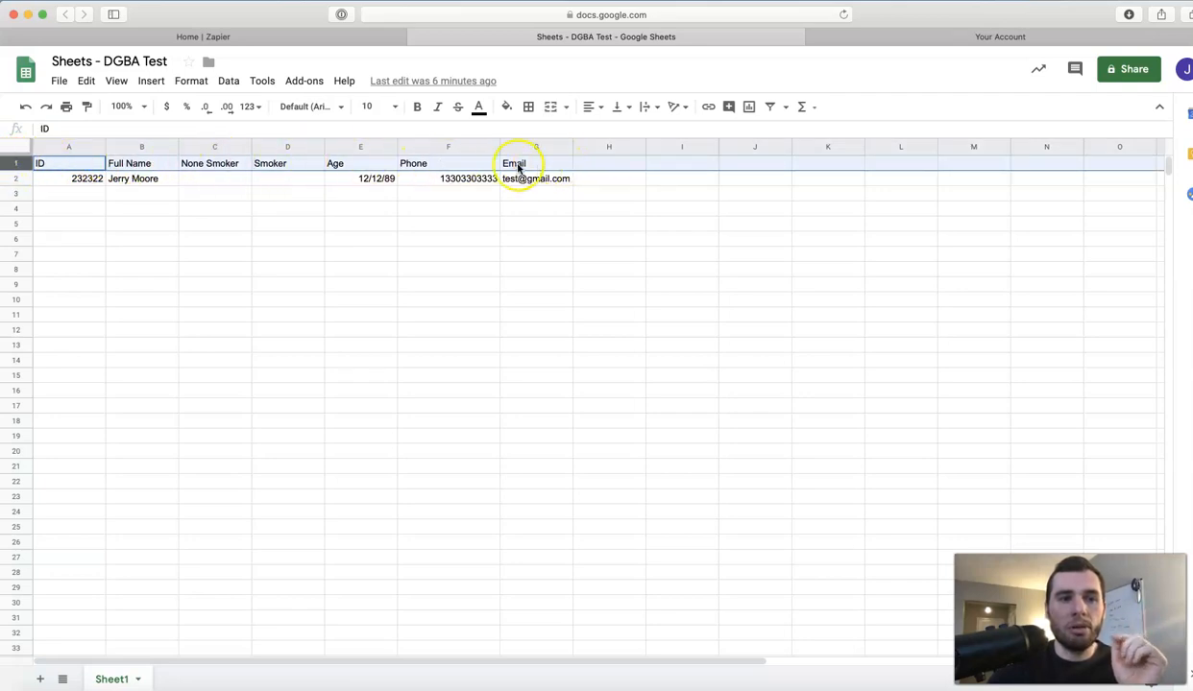
{"action": "left_click", "coordinate": [18, 179]}
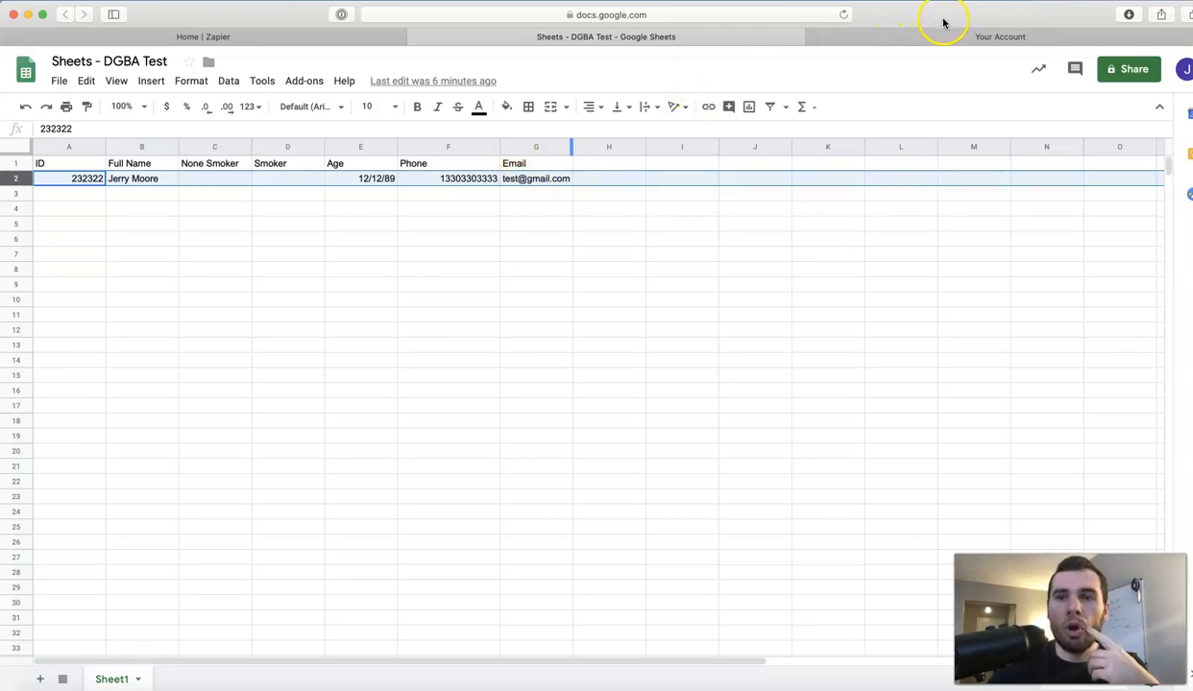
Reposition and enlarge the browser window, then return to the Home | Zapier tab.
{"action": "left_click_drag", "start_coordinate": [961, 20], "coordinate": [1028, 44]}
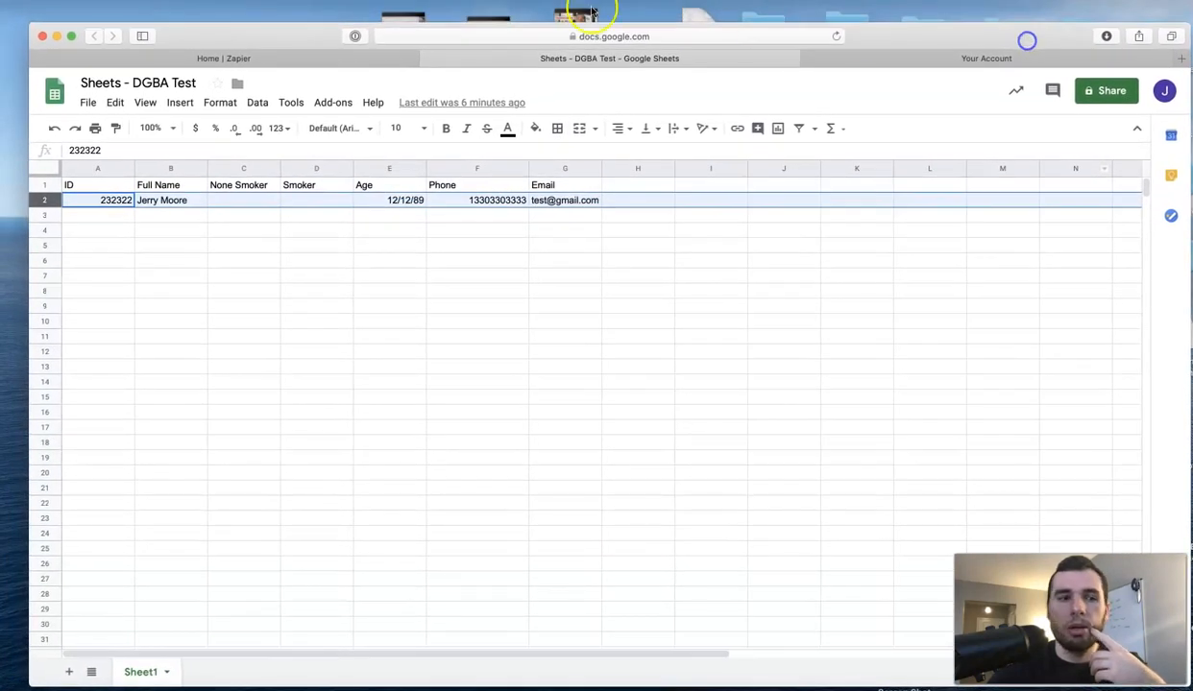
{"action": "left_click_drag", "start_coordinate": [30, 24], "coordinate": [6, 9]}
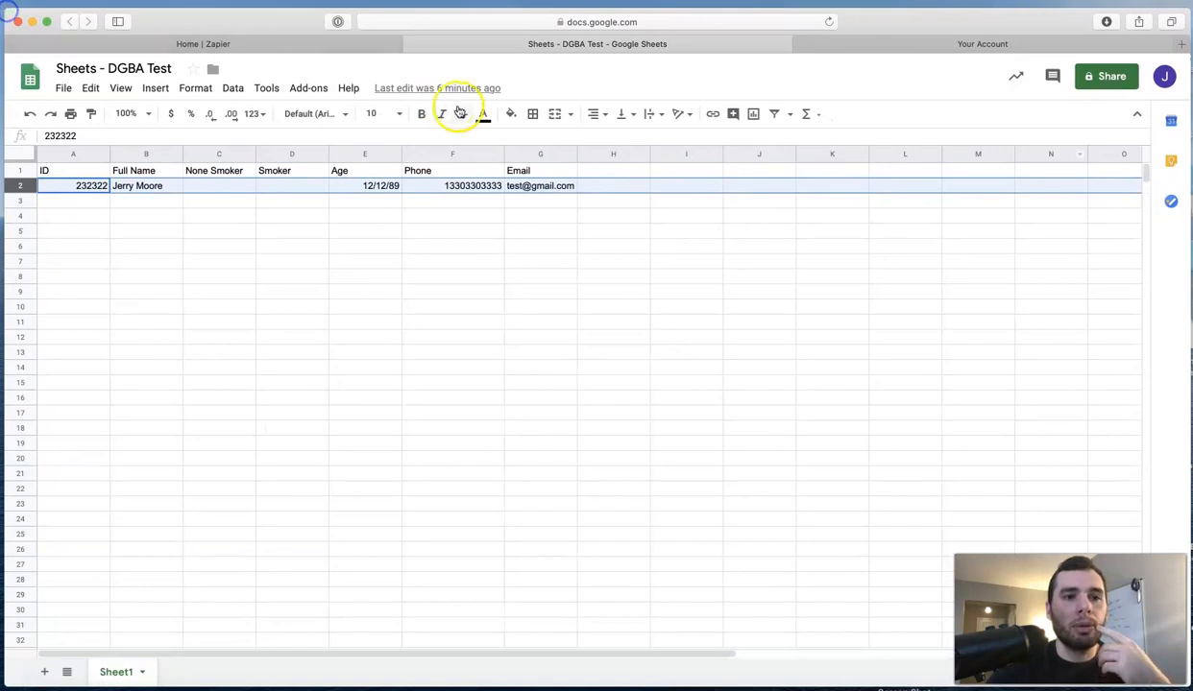
{"action": "left_click", "coordinate": [363, 45]}
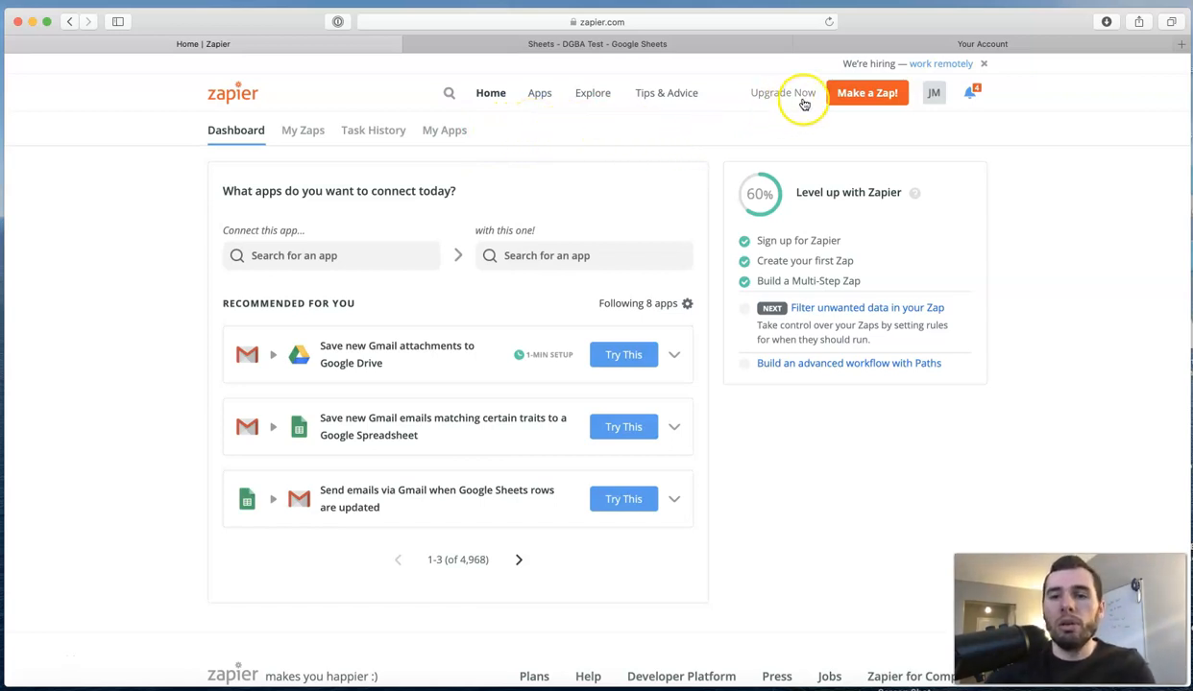
Start a new zap and look through the empty zap editor.
{"action": "left_click", "coordinate": [860, 96]}
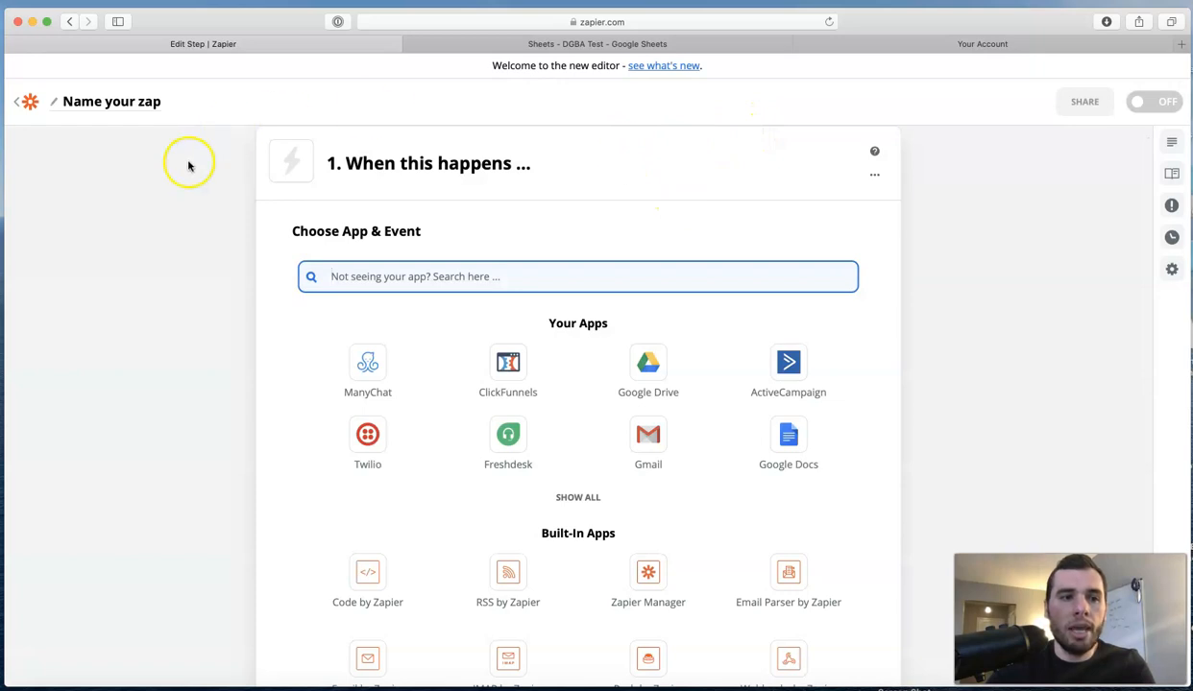
{"action": "scroll", "coordinate": [192, 234], "scroll_direction": "down", "scroll_amount": 5}
{"action": "scroll", "coordinate": [192, 234], "scroll_direction": "down", "scroll_amount": 8}
{"action": "scroll", "coordinate": [188, 233], "scroll_direction": "up", "scroll_amount": 10}
{"action": "scroll", "coordinate": [182, 231], "scroll_direction": "up", "scroll_amount": 3}
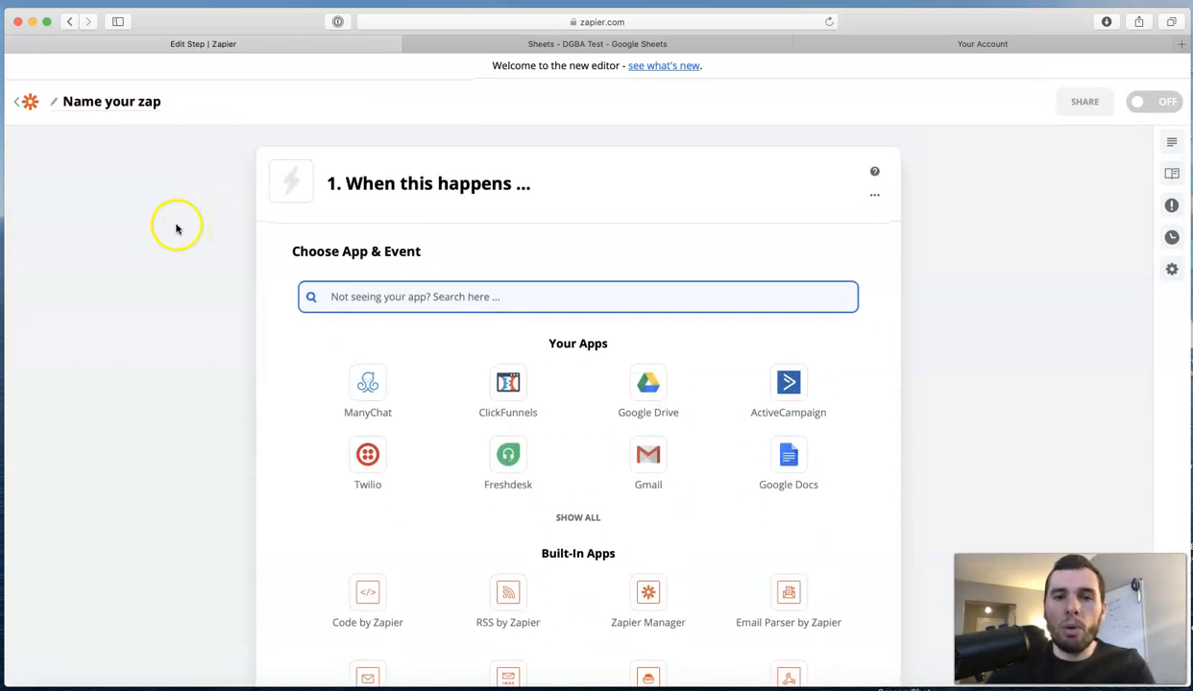
{"action": "scroll", "coordinate": [176, 230], "scroll_direction": "down", "scroll_amount": 1}
{"action": "scroll", "coordinate": [175, 230], "scroll_direction": "down", "scroll_amount": 3}
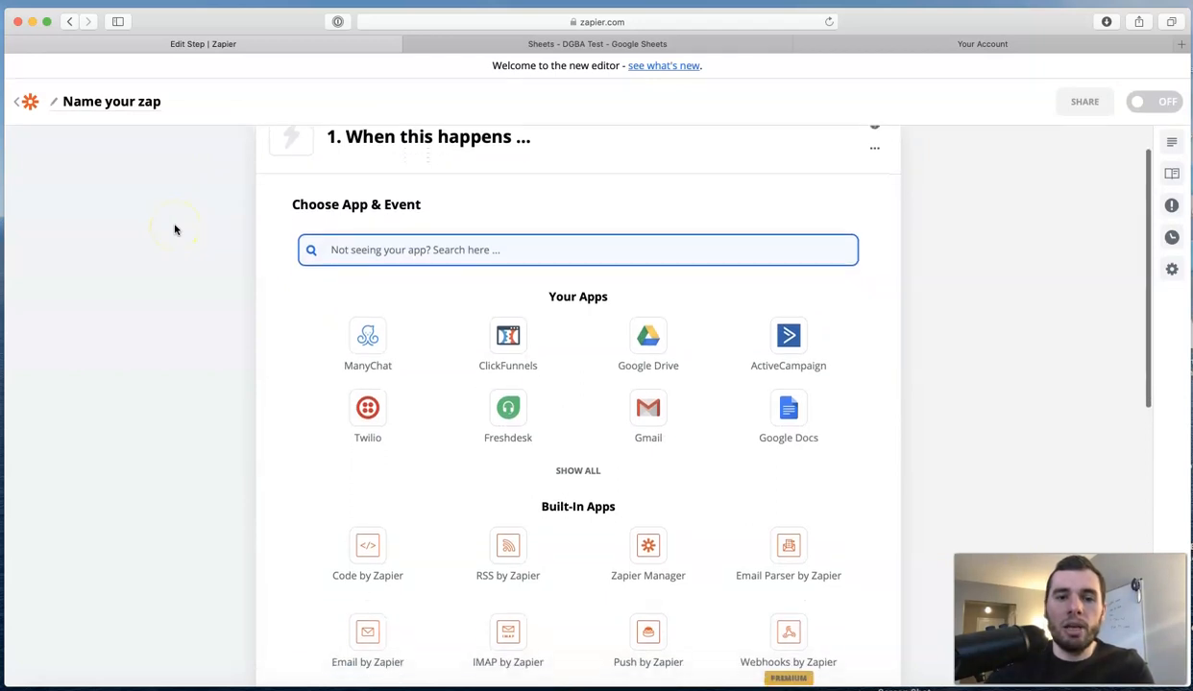
{"action": "scroll", "coordinate": [174, 230], "scroll_direction": "down", "scroll_amount": 10}
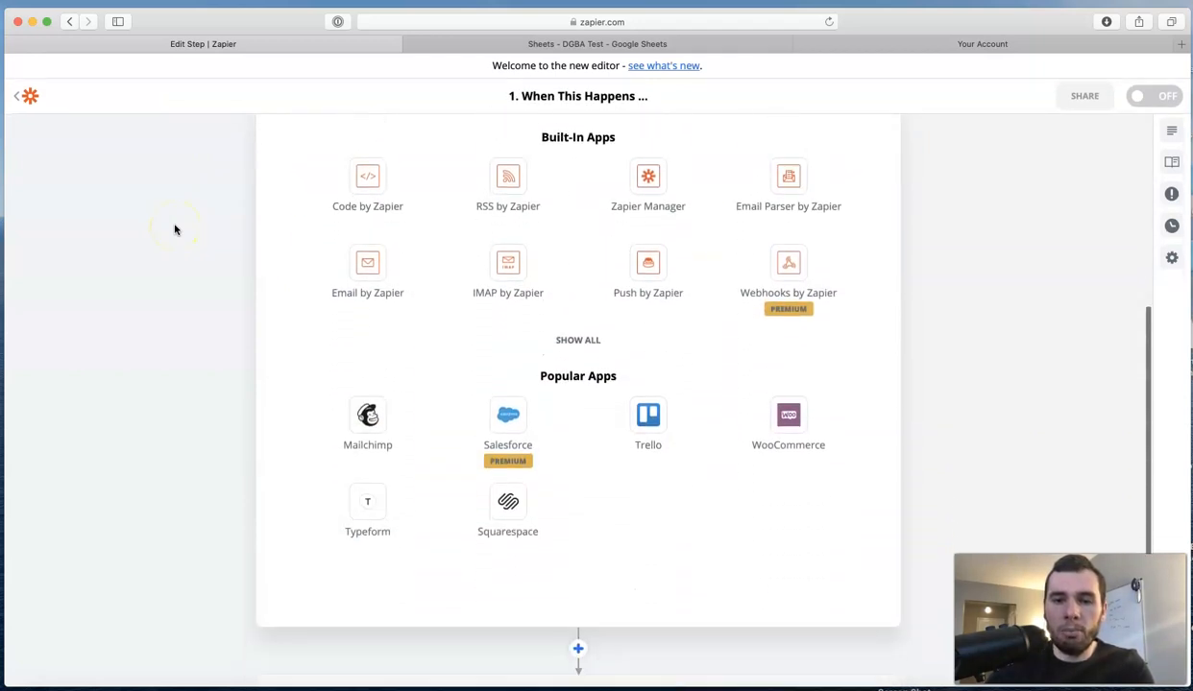
{"action": "scroll", "coordinate": [175, 232], "scroll_direction": "up", "scroll_amount": 10}
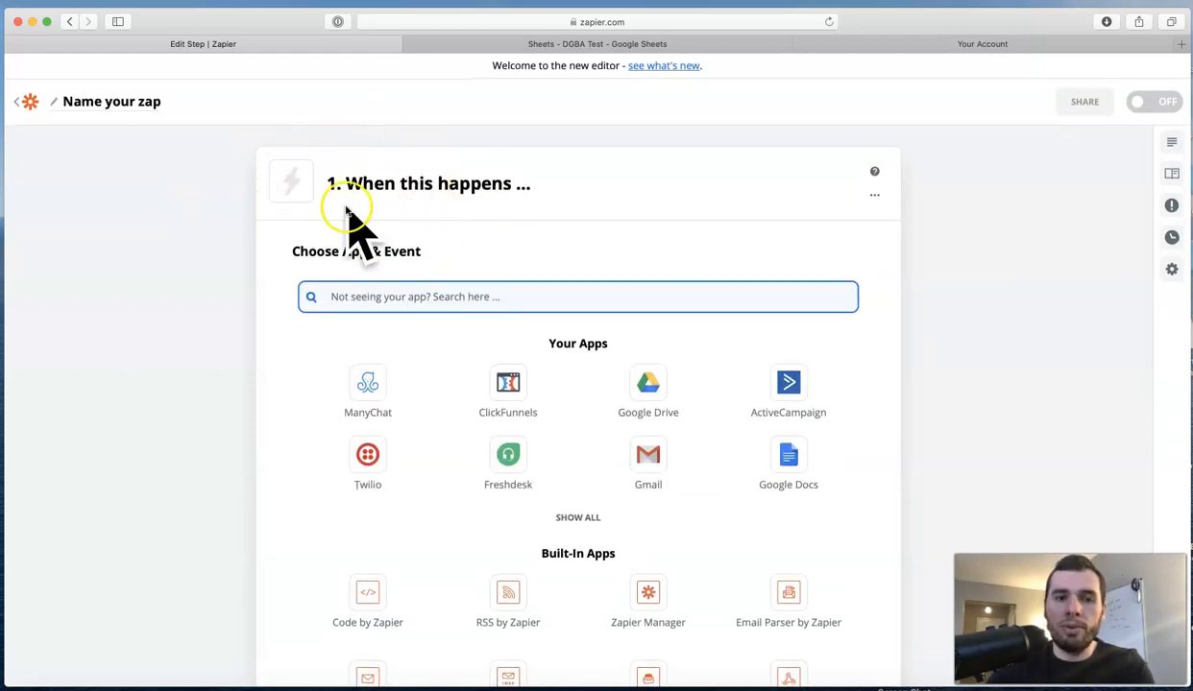
{"action": "scroll", "coordinate": [274, 235], "scroll_direction": "down", "scroll_amount": 10}
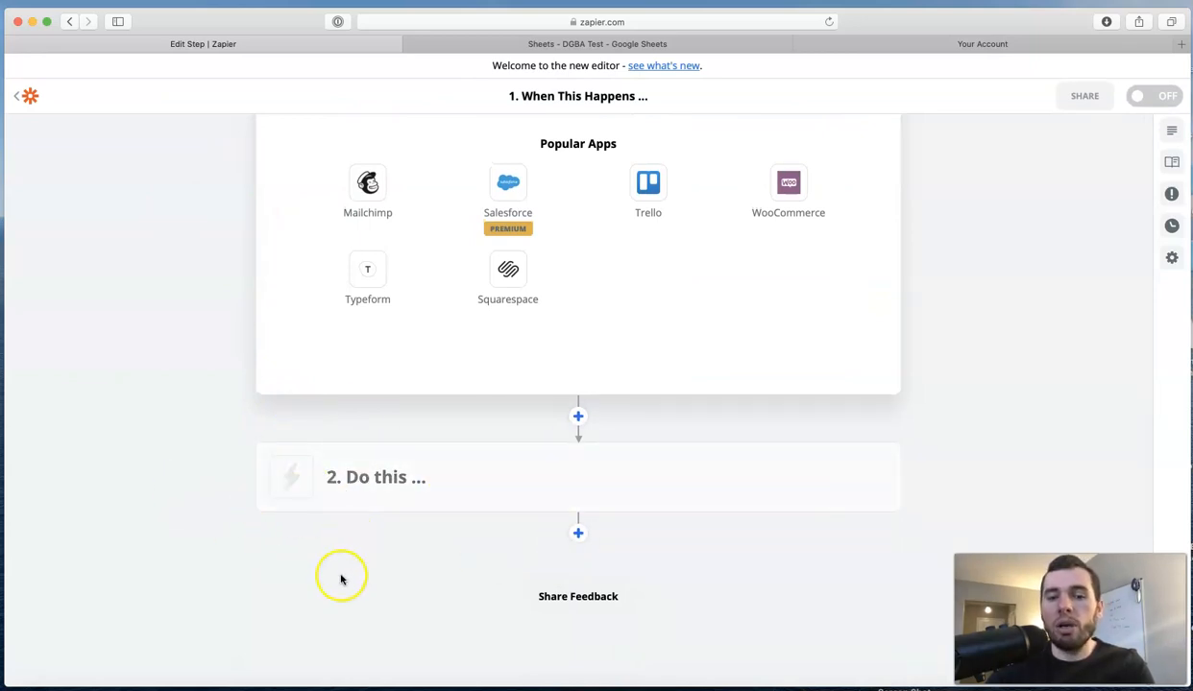
Glance at the DGBA Test spreadsheet, then return to the trigger app search box.
{"action": "left_click", "coordinate": [380, 498]}
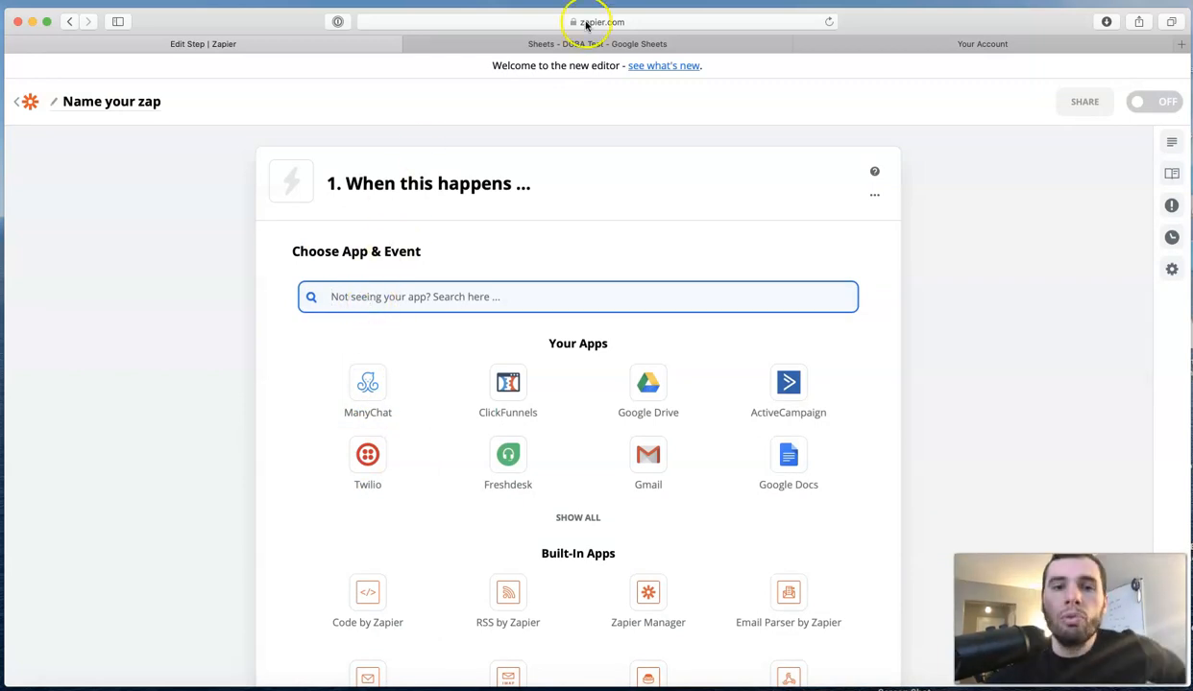
{"action": "left_click", "coordinate": [554, 43]}
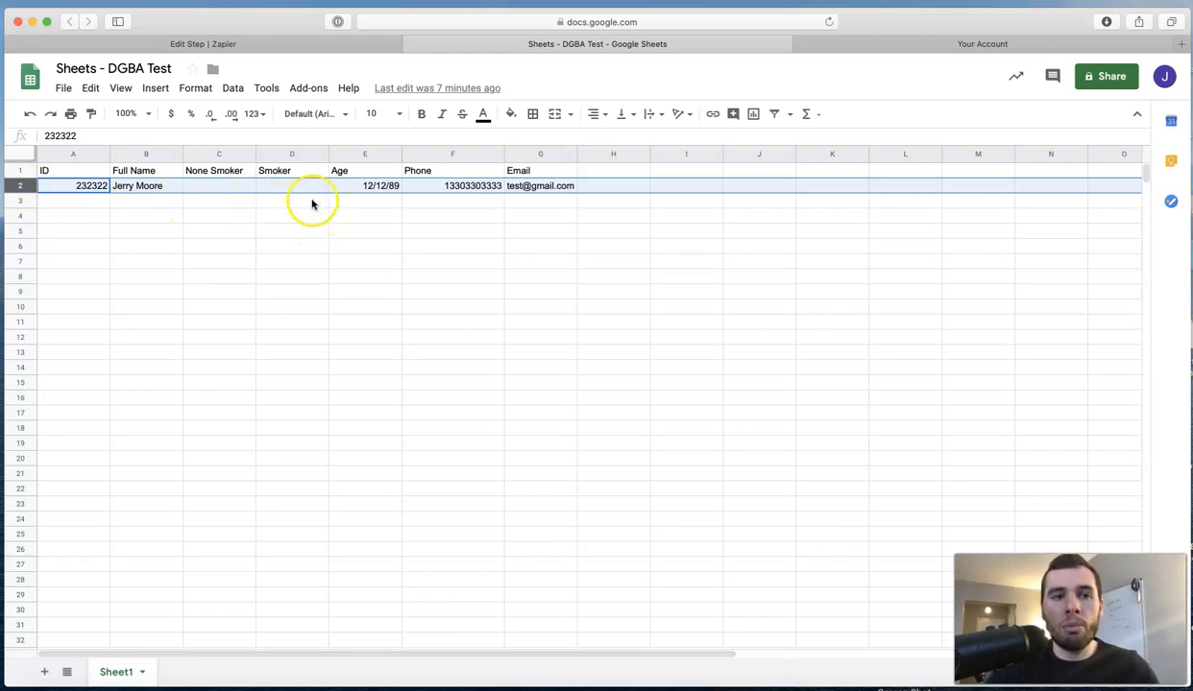
{"action": "left_click", "coordinate": [304, 44]}
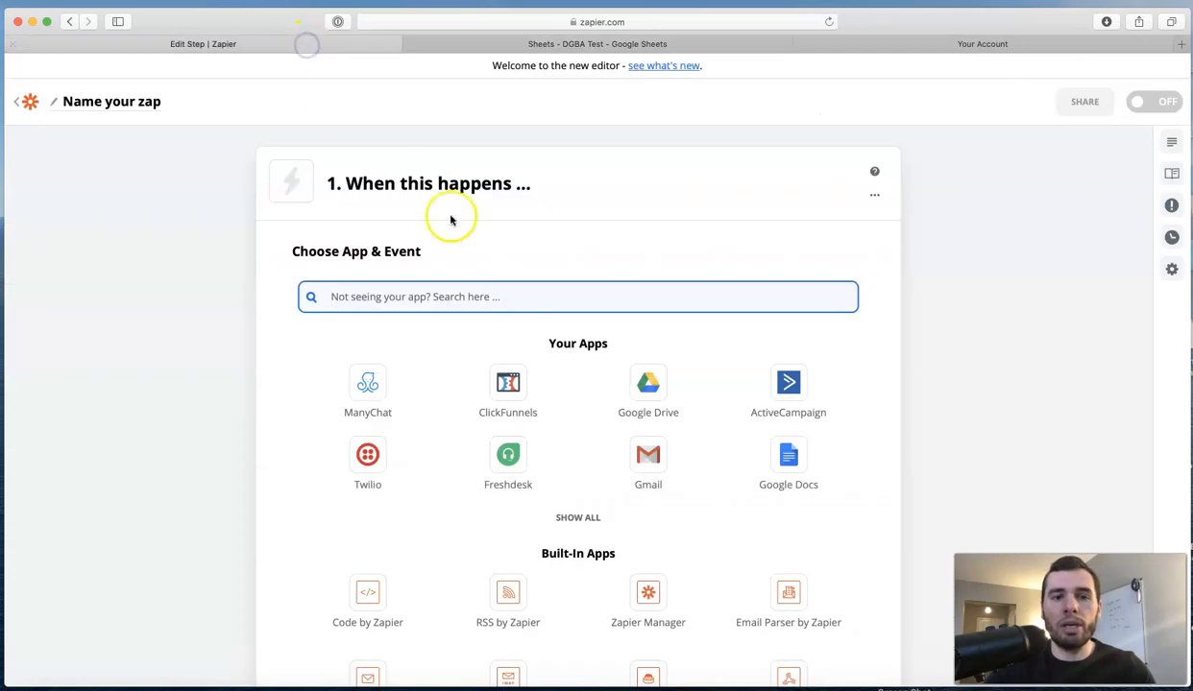
{"action": "left_click", "coordinate": [511, 300]}
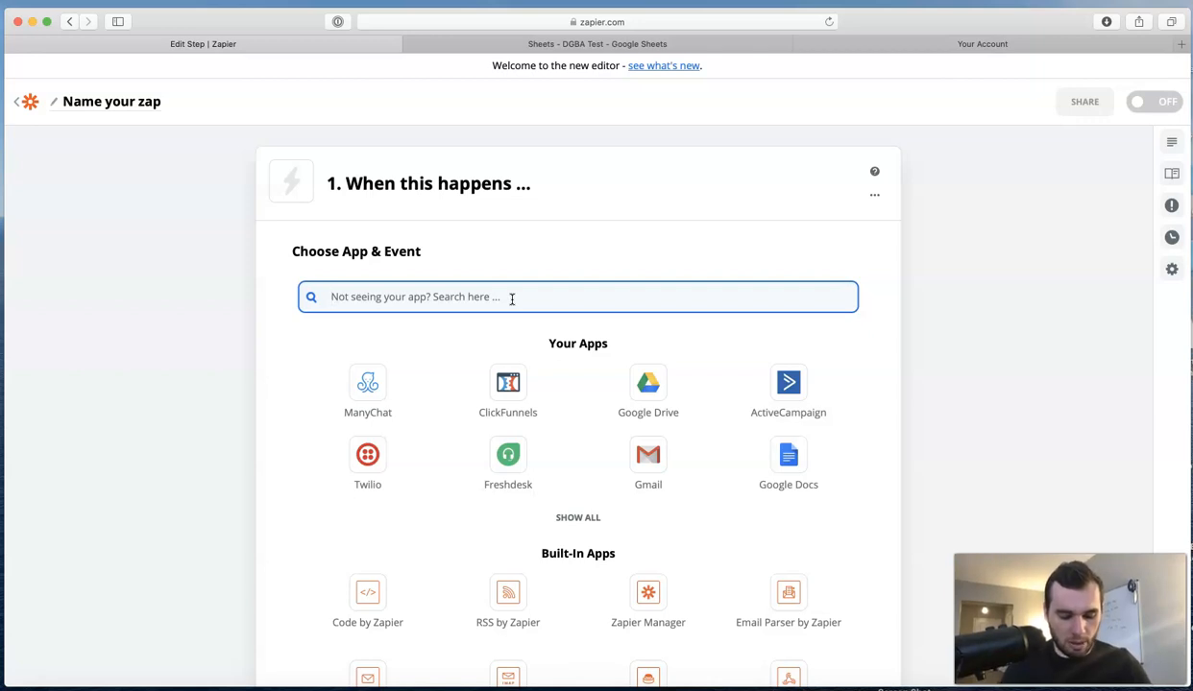
Search 'sheet' and set Google Sheets with the New Spreadsheet Row event as the trigger.
{"action": "type", "text": "sheet"}
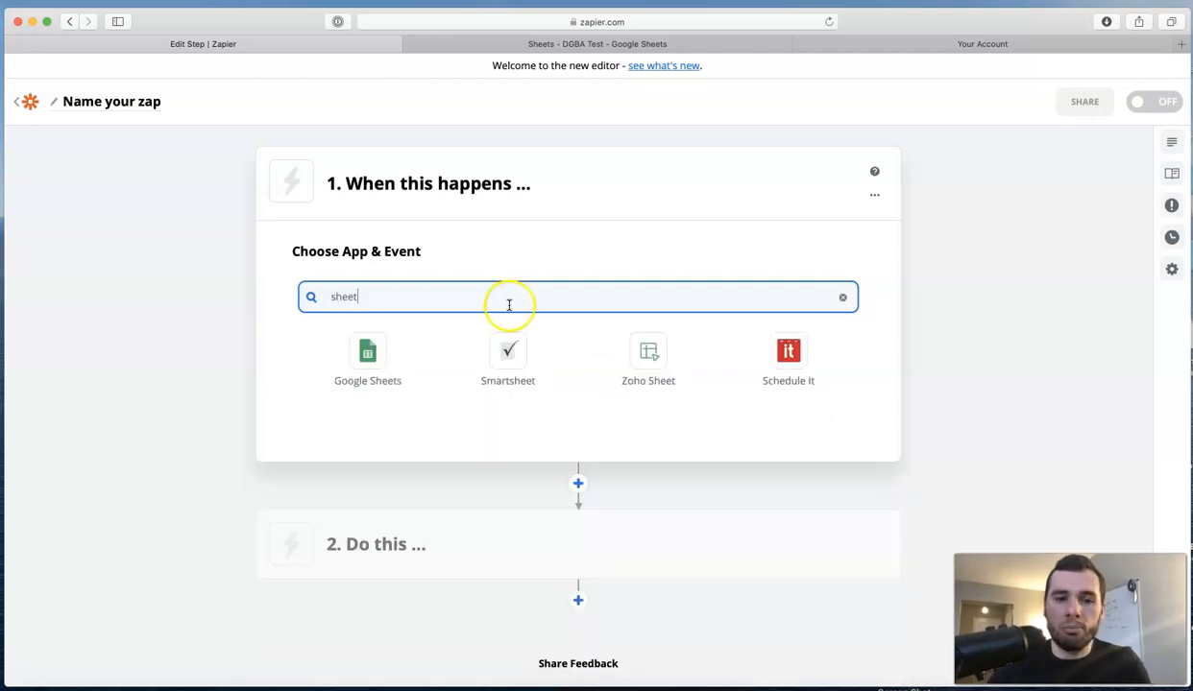
{"action": "left_click", "coordinate": [374, 352]}
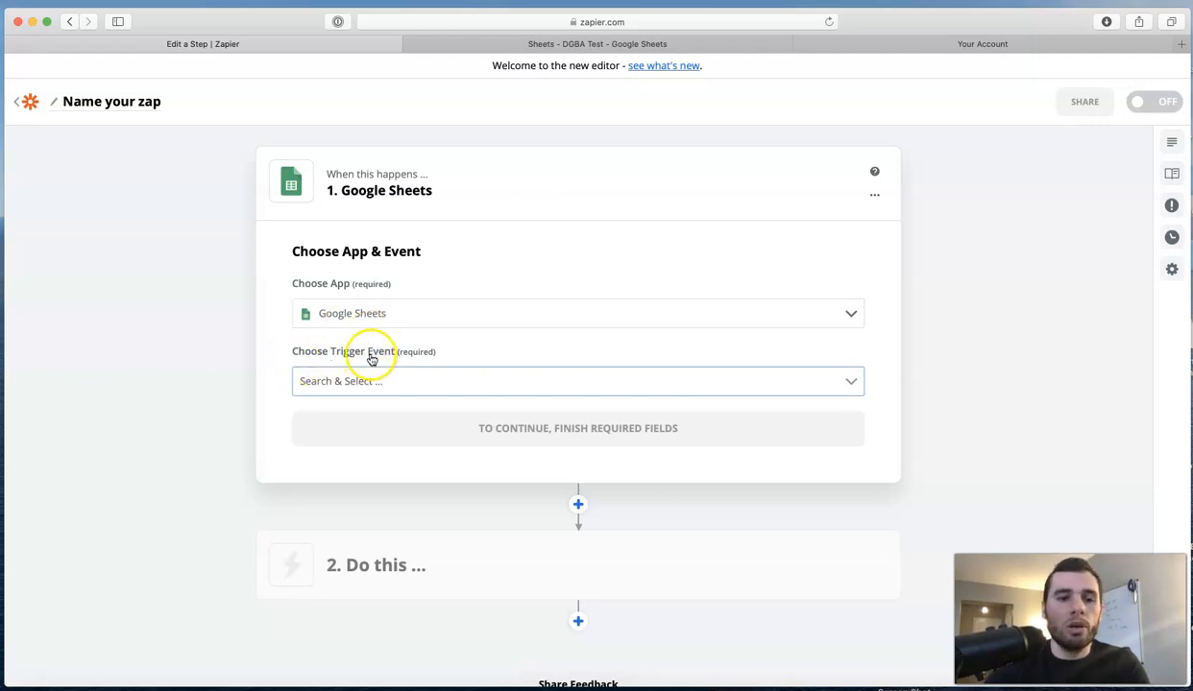
{"action": "left_click", "coordinate": [396, 379]}
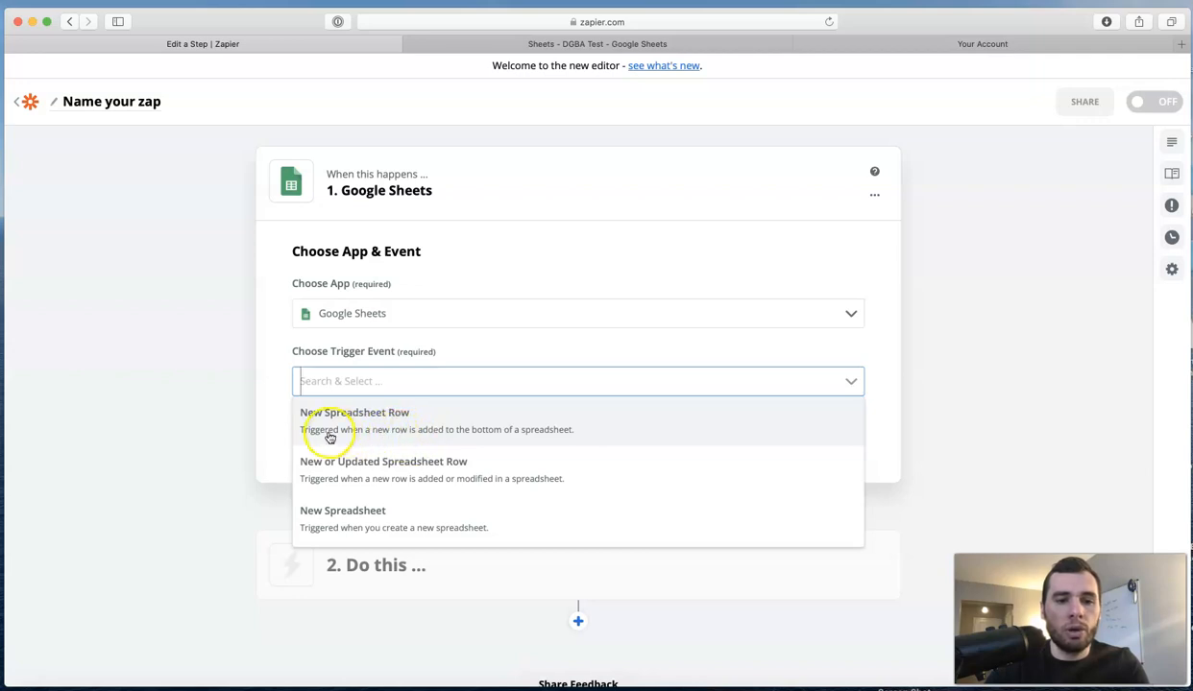
{"action": "left_click", "coordinate": [428, 424]}
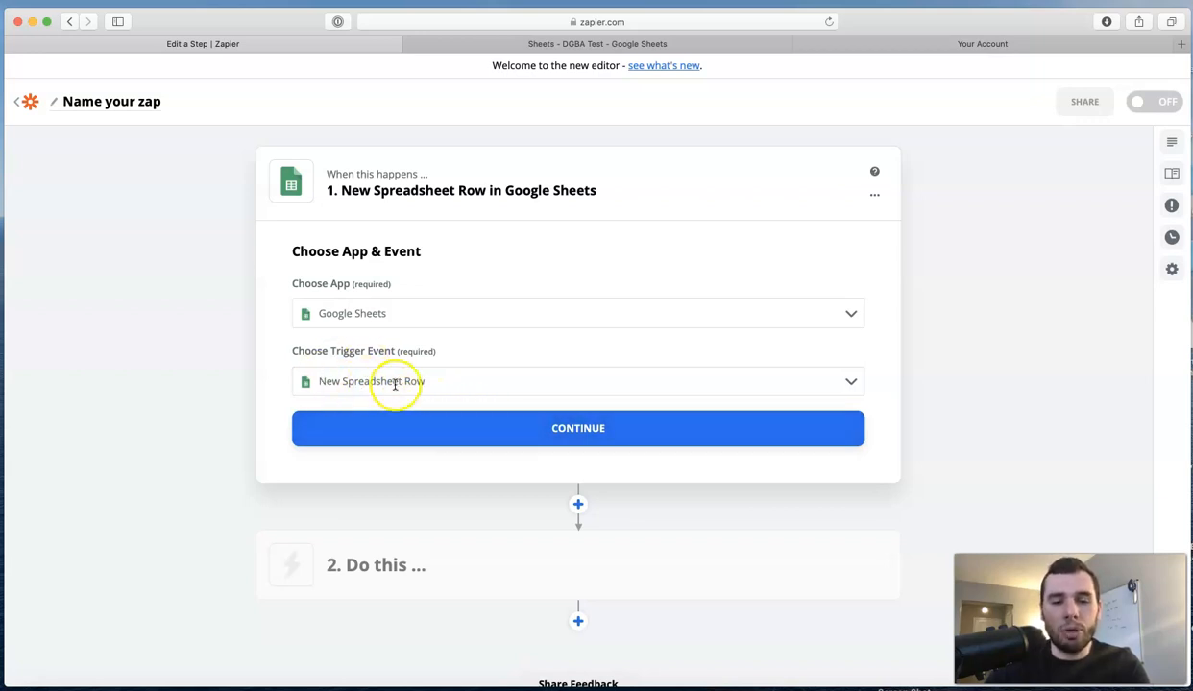
{"action": "left_click", "coordinate": [573, 432]}
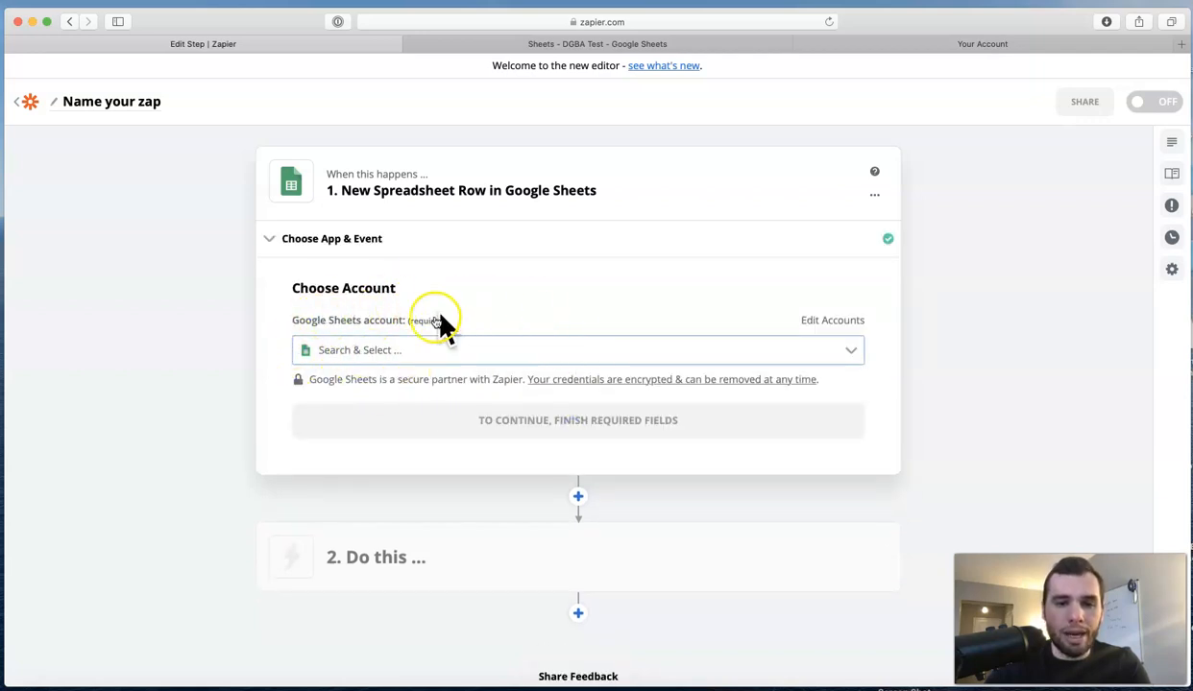
Select the existing Google Sheets account used in 22 Zaps and continue.
{"action": "left_click", "coordinate": [433, 354]}
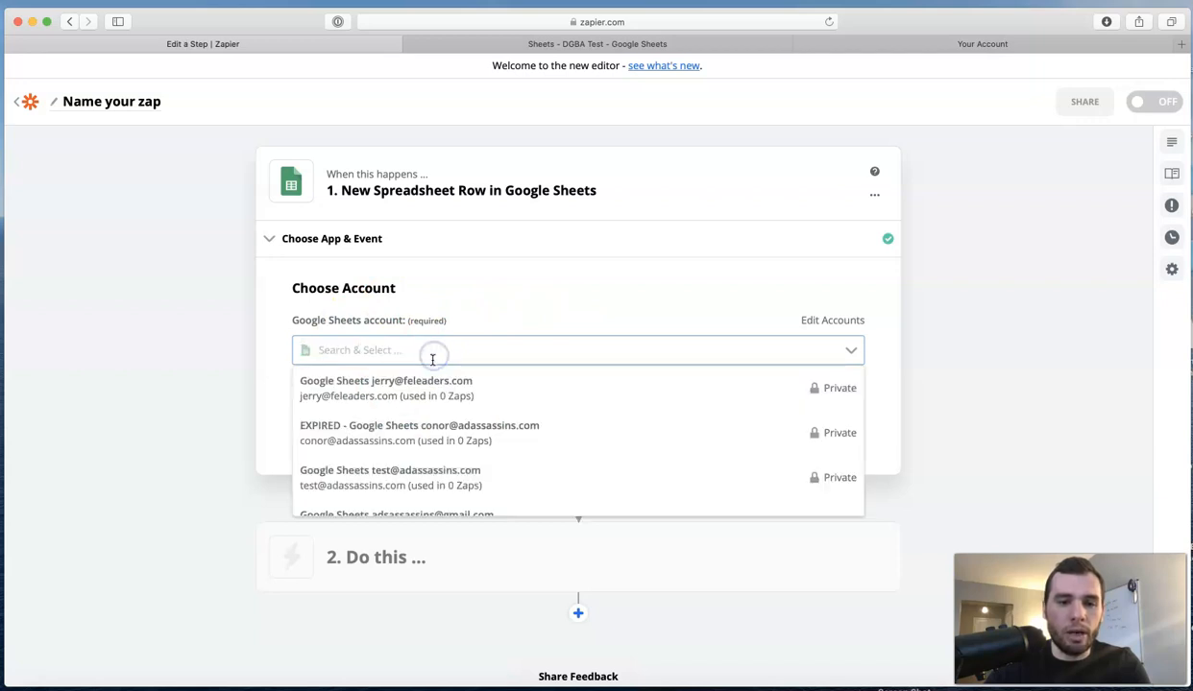
{"action": "scroll", "coordinate": [468, 404], "scroll_direction": "down", "scroll_amount": 5}
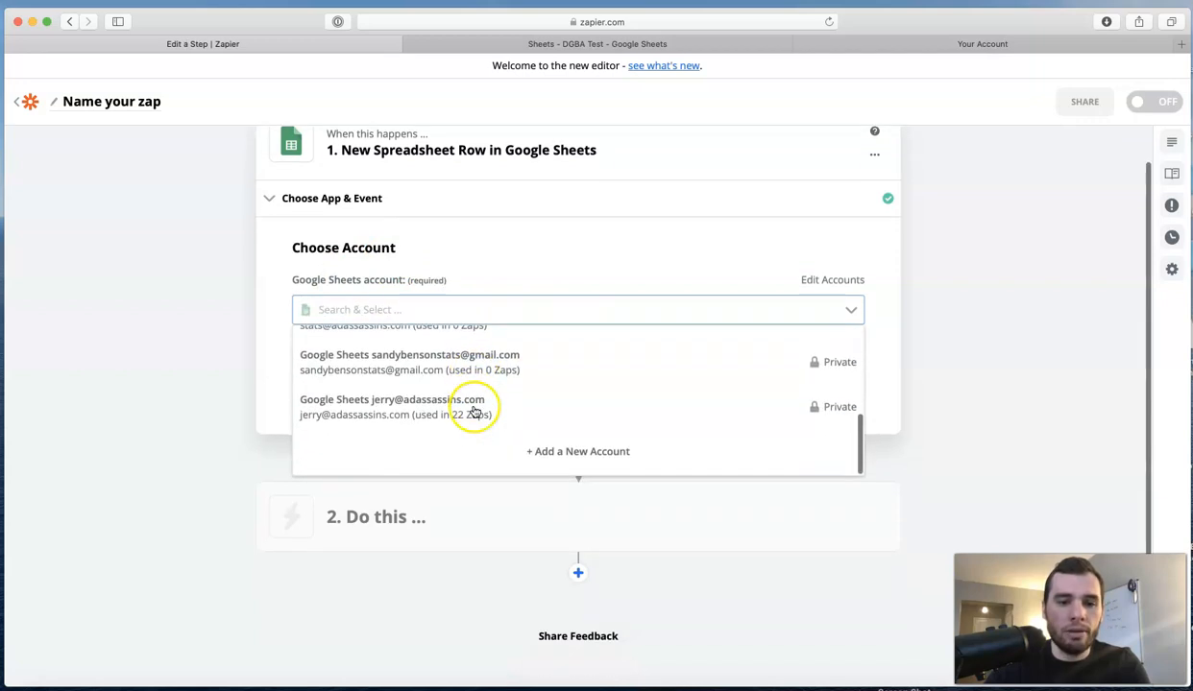
{"action": "scroll", "coordinate": [467, 394], "scroll_direction": "down", "scroll_amount": 2}
{"action": "left_click", "coordinate": [461, 373]}
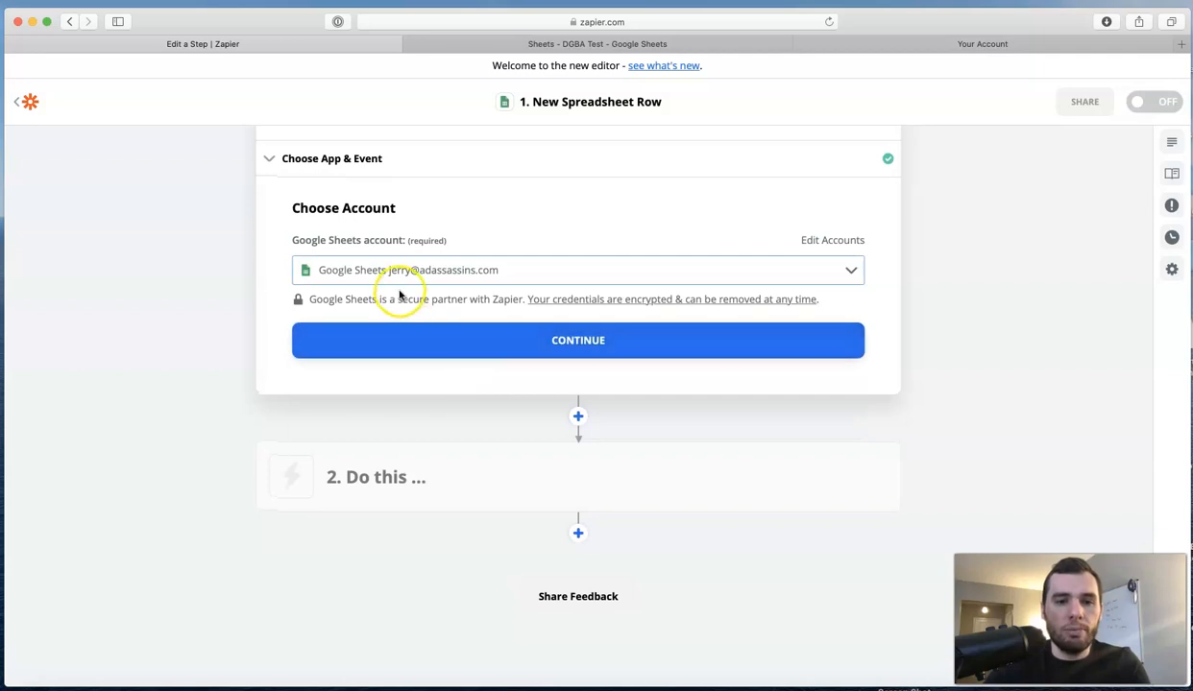
{"action": "left_click", "coordinate": [481, 270]}
{"action": "scroll", "coordinate": [497, 383], "scroll_direction": "down", "scroll_amount": 5}
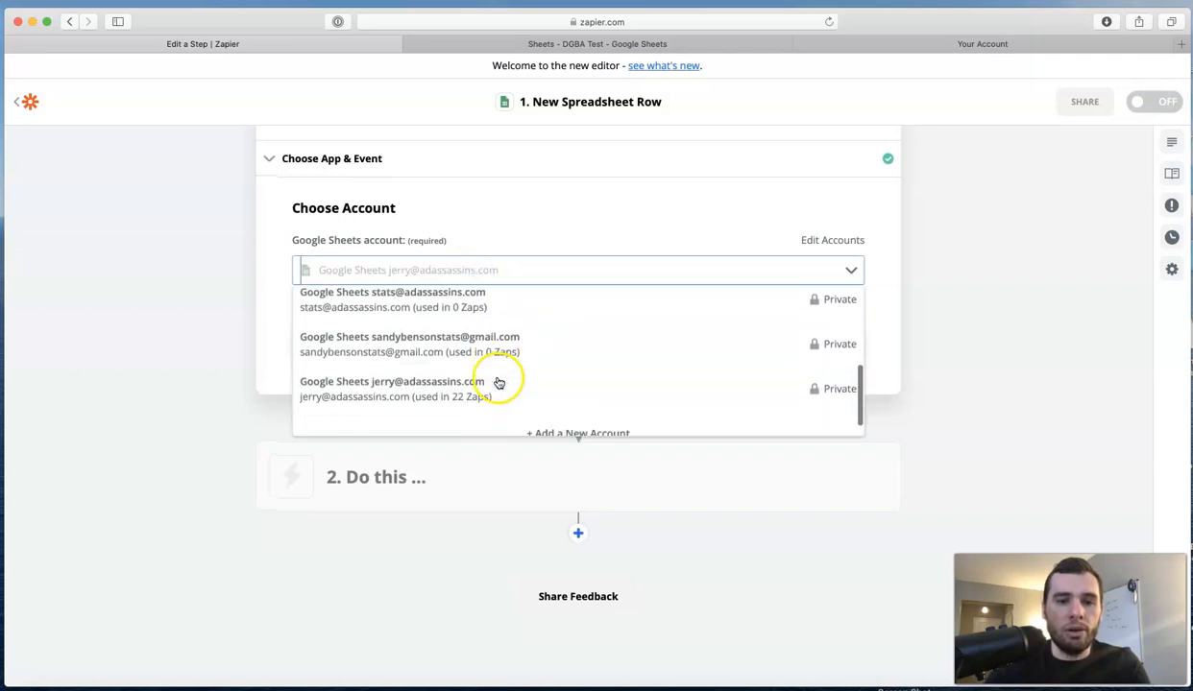
{"action": "left_click", "coordinate": [229, 322]}
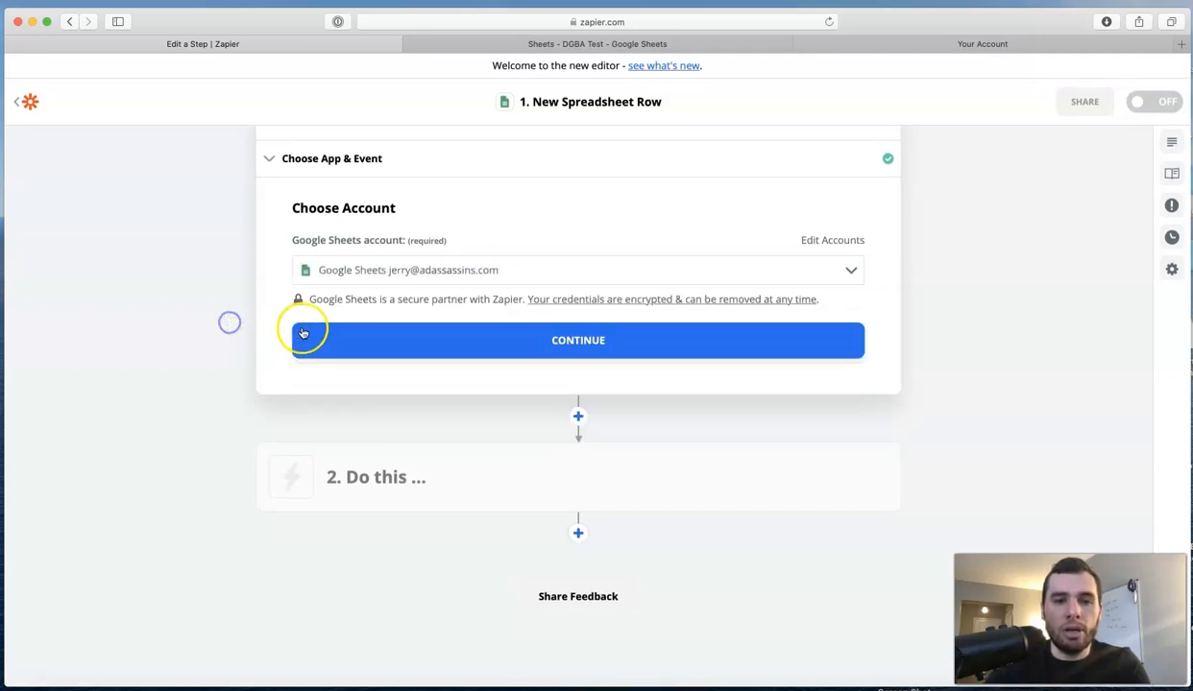
{"action": "left_click", "coordinate": [437, 355]}
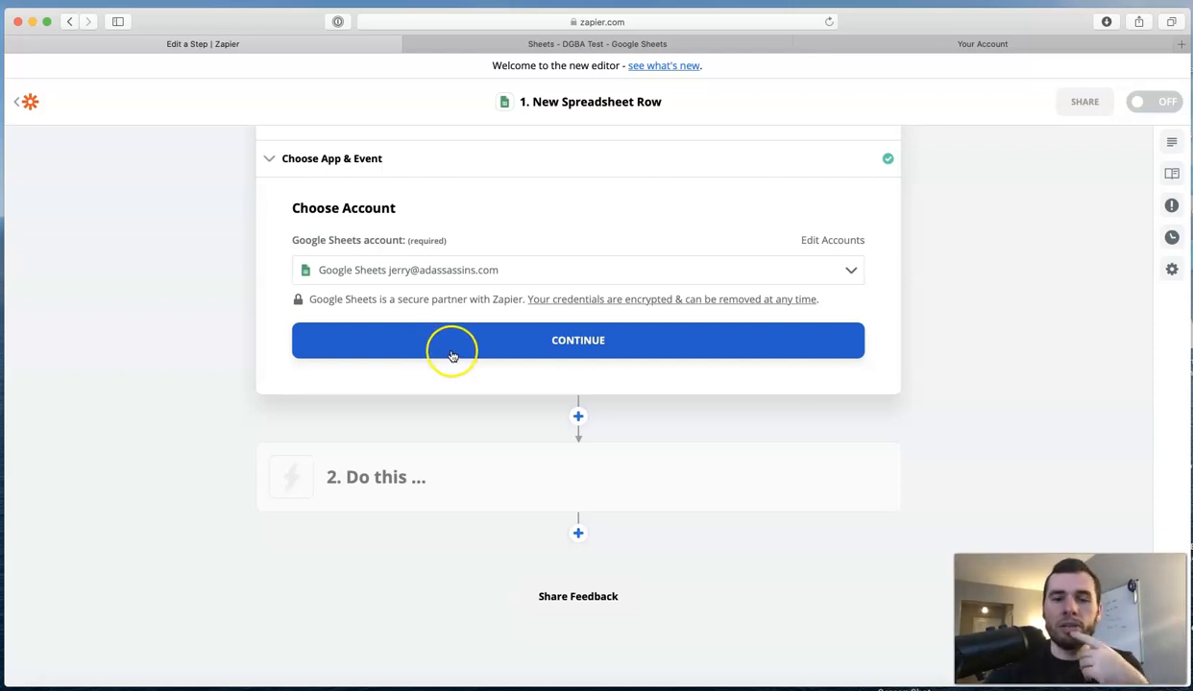
{"action": "left_click", "coordinate": [451, 355]}
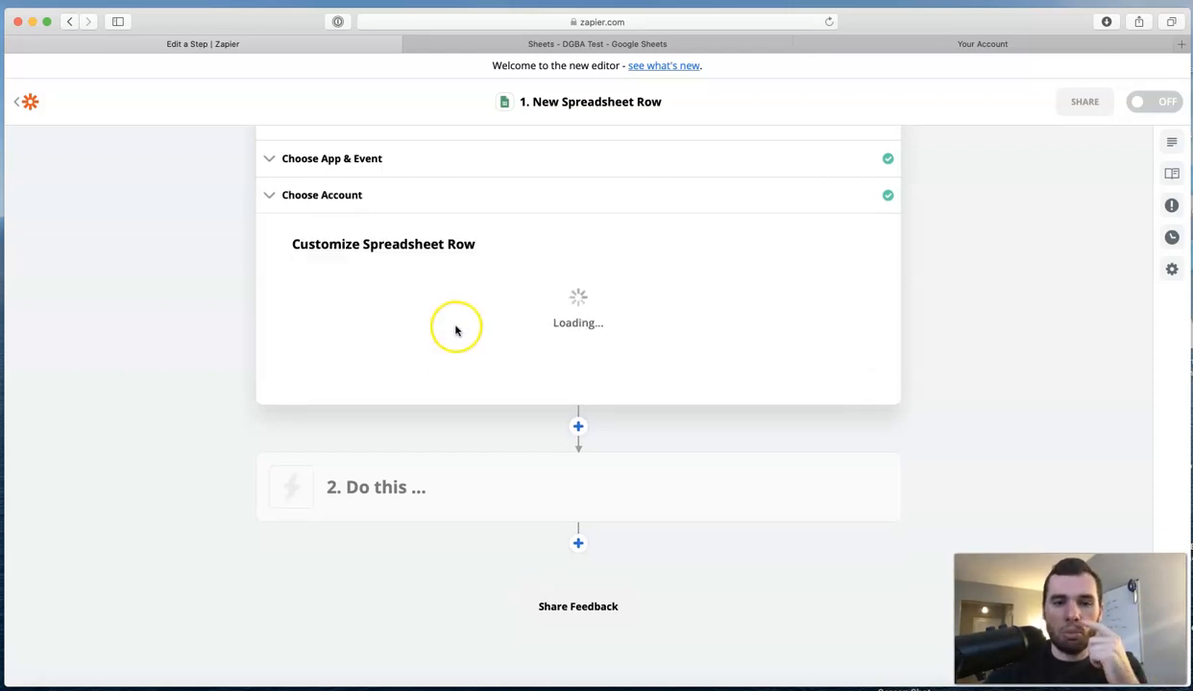
Choose the 'Sheets - DGBA Test' spreadsheet for the trigger.
{"action": "scroll", "coordinate": [471, 336], "scroll_direction": "down", "scroll_amount": 1}
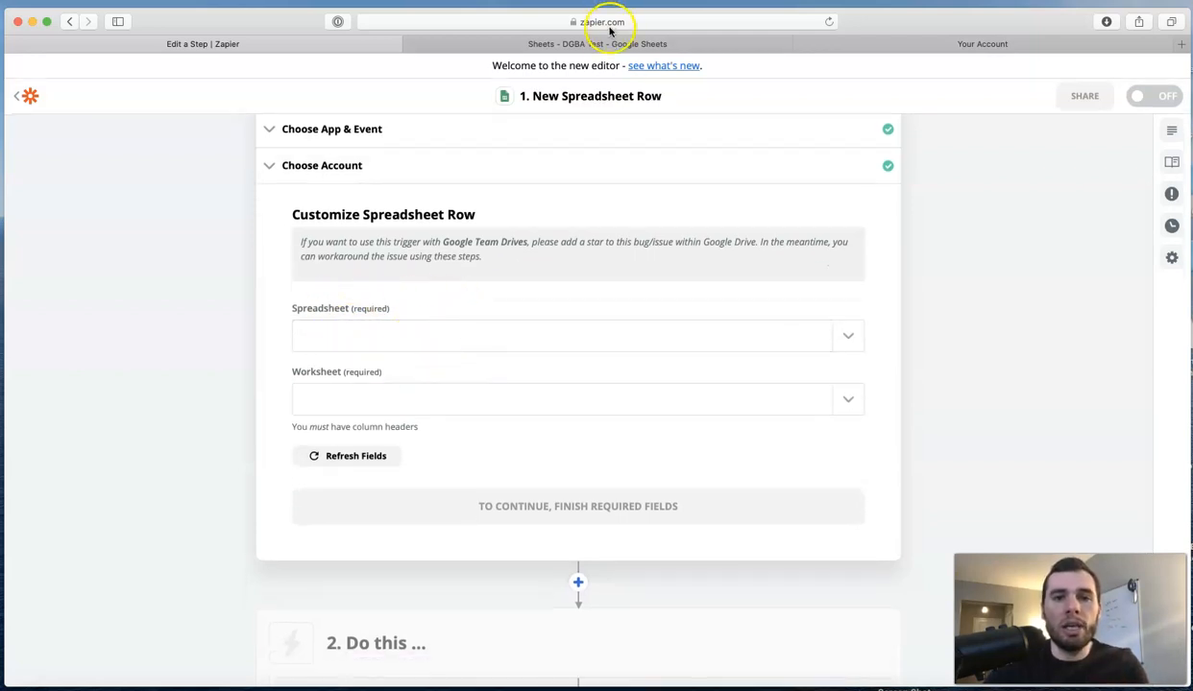
{"action": "left_click", "coordinate": [585, 48]}
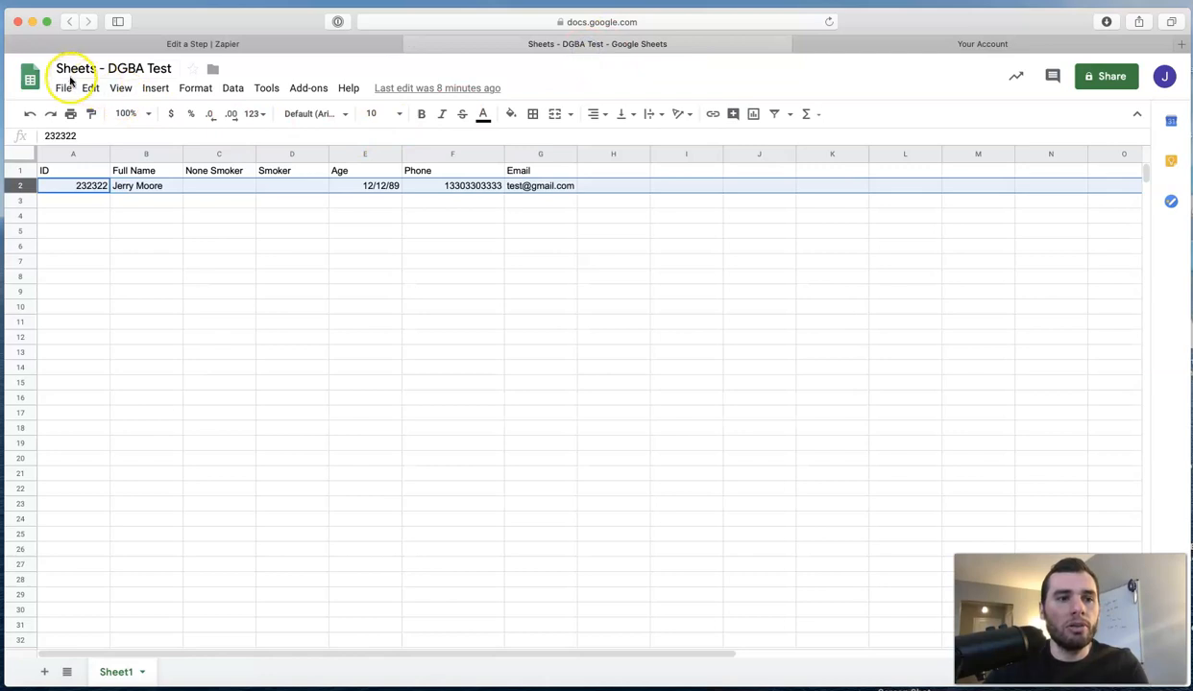
{"action": "left_click", "coordinate": [266, 45]}
{"action": "left_click", "coordinate": [554, 338]}
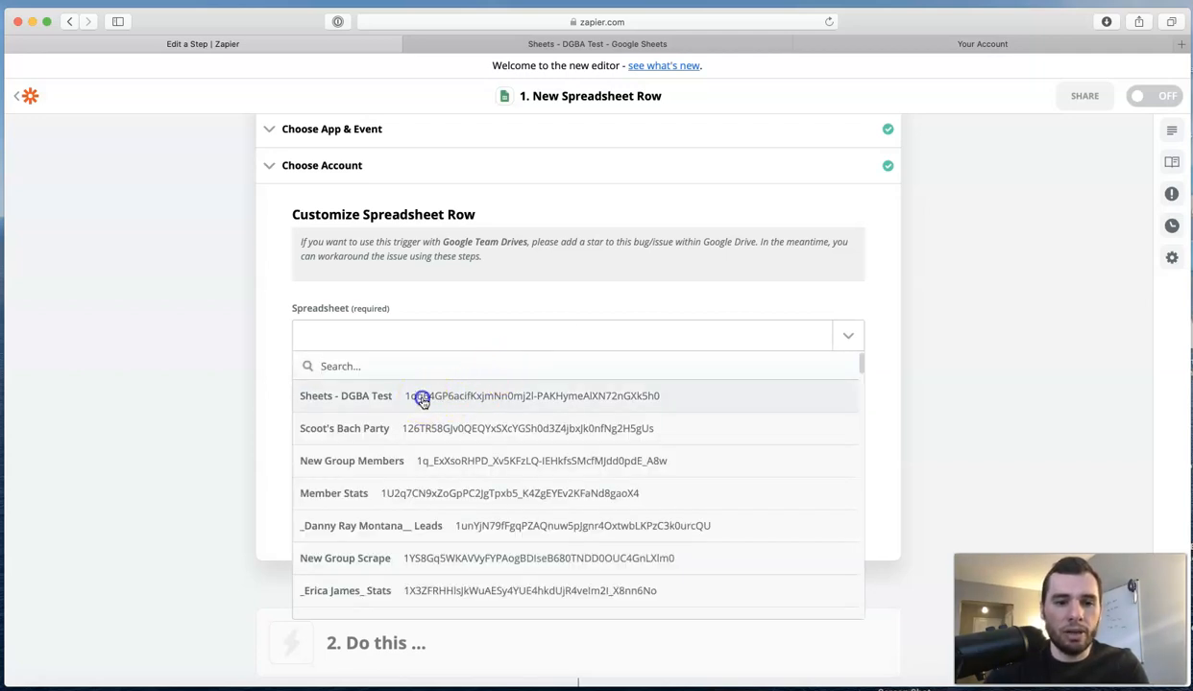
{"action": "left_click", "coordinate": [422, 400]}
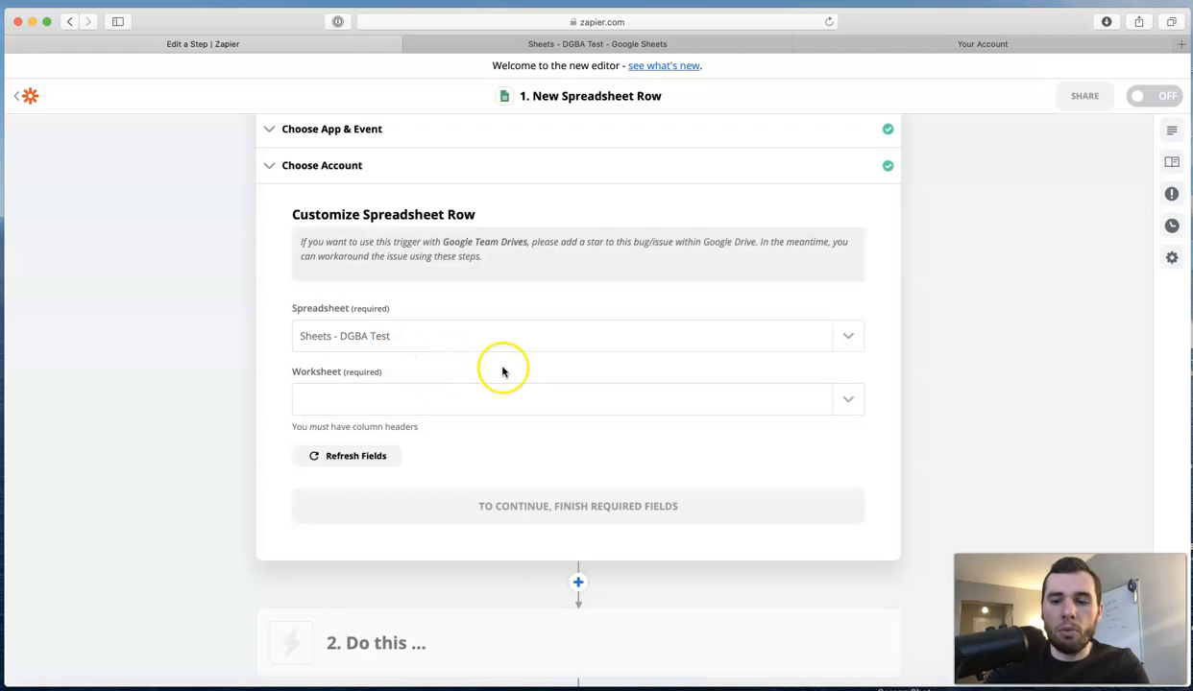
Set the worksheet to Sheet1 and confirm the spreadsheet row settings.
{"action": "scroll", "coordinate": [502, 371], "scroll_direction": "down", "scroll_amount": 3}
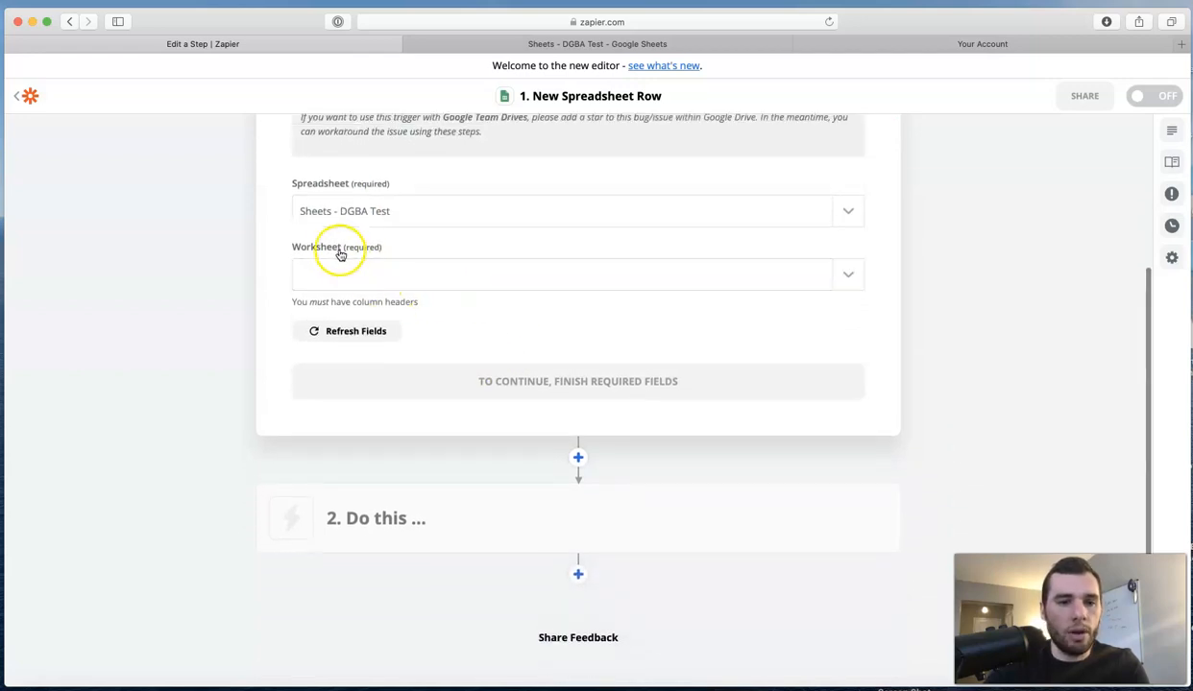
{"action": "left_click", "coordinate": [368, 277]}
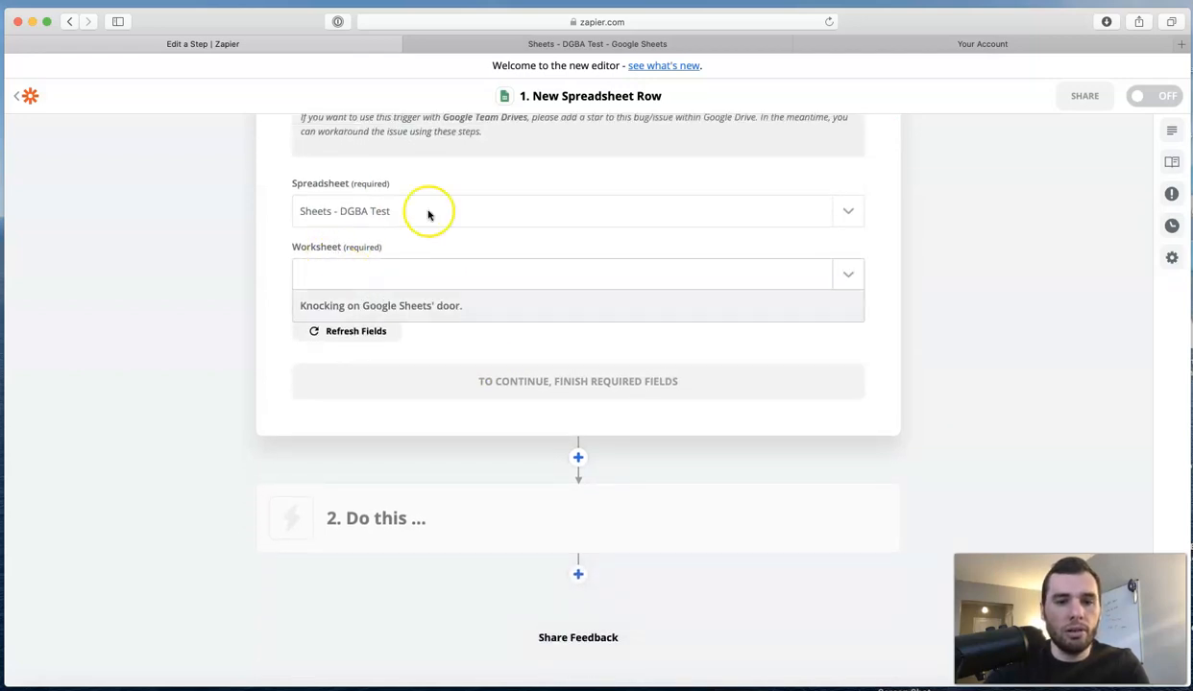
{"action": "left_click", "coordinate": [511, 44]}
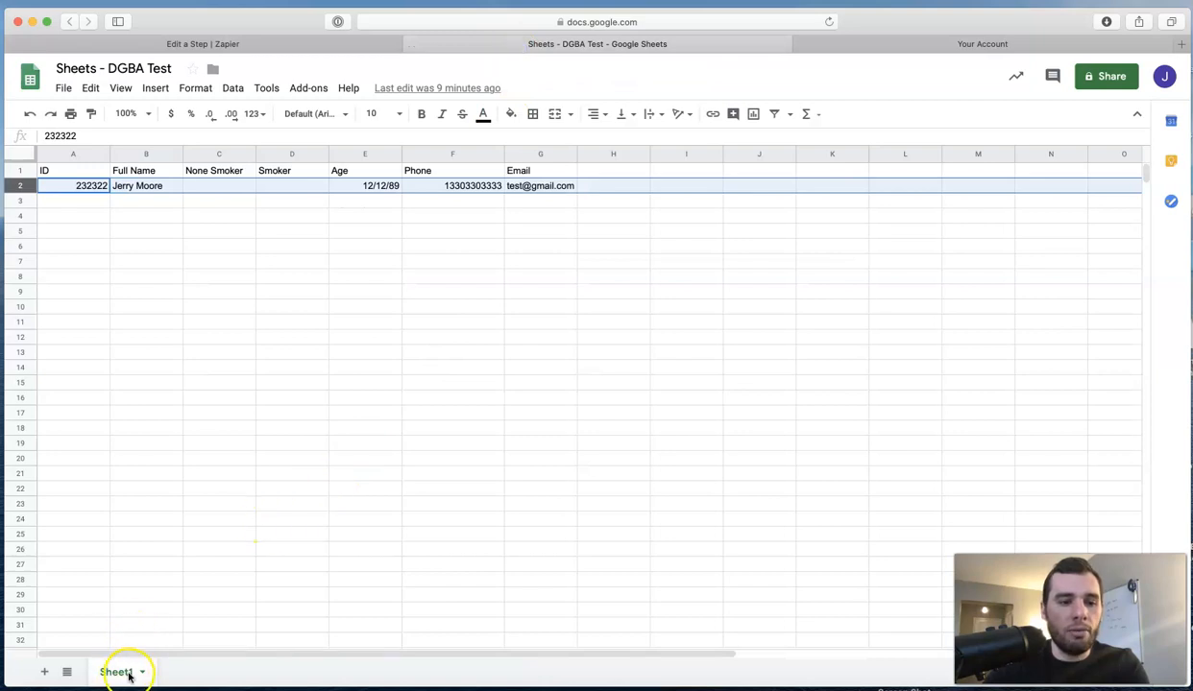
{"action": "left_click", "coordinate": [317, 44]}
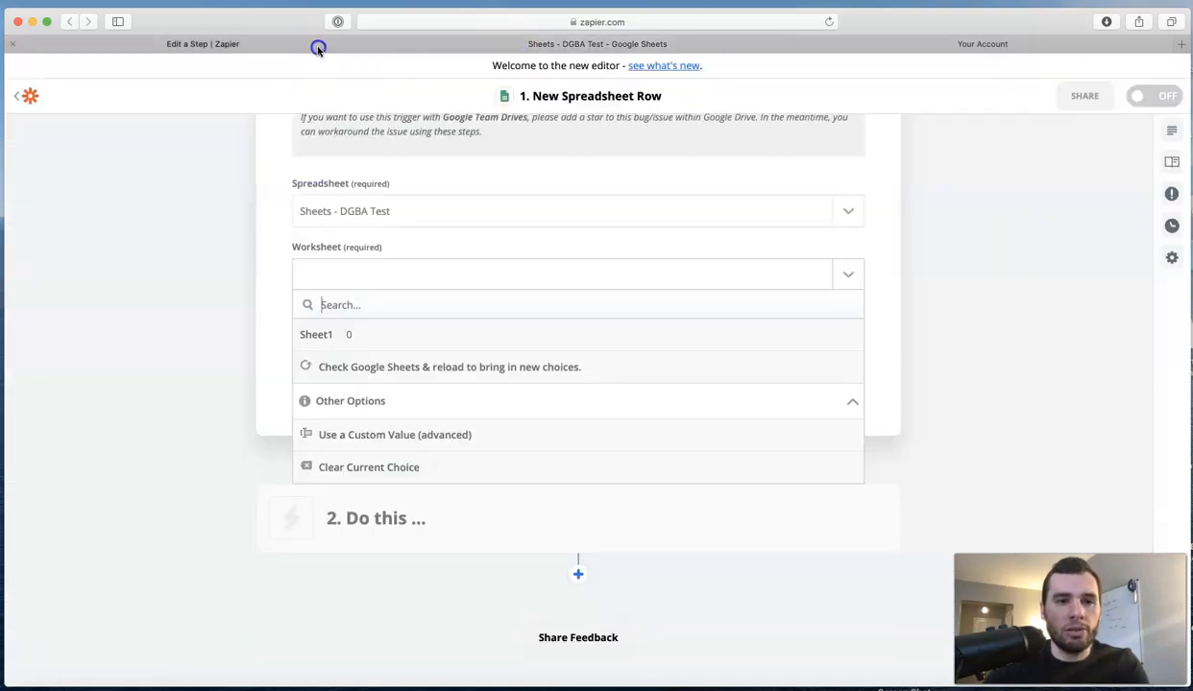
{"action": "left_click", "coordinate": [404, 338]}
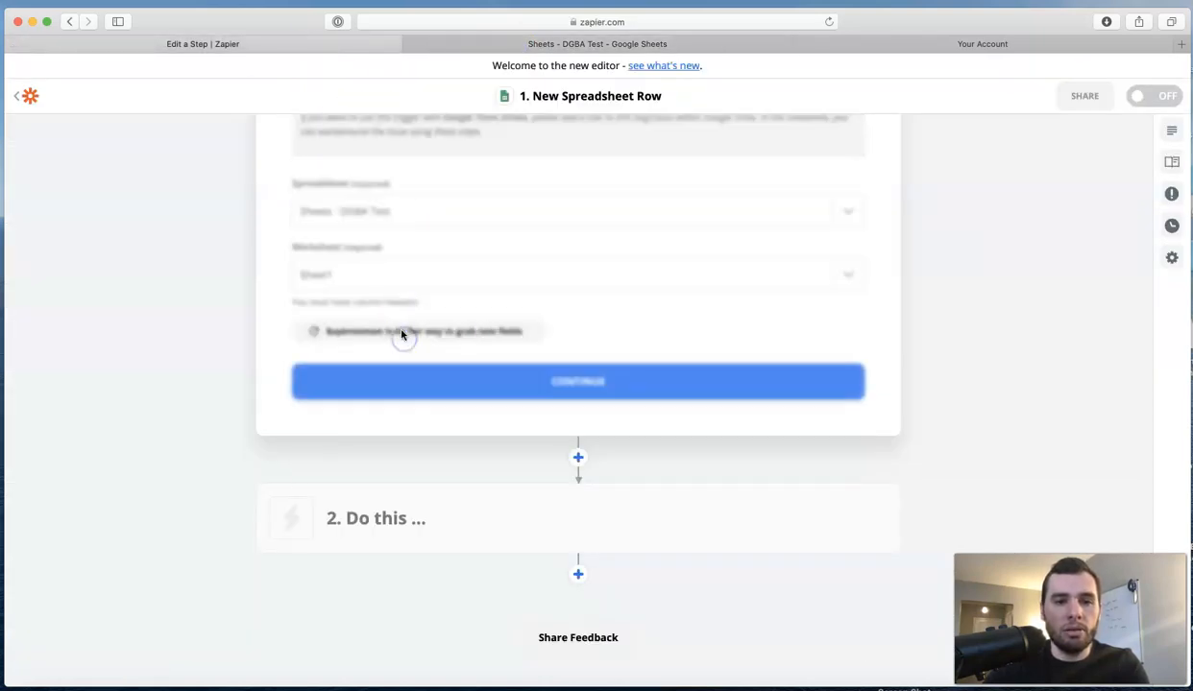
{"action": "left_click", "coordinate": [579, 382]}
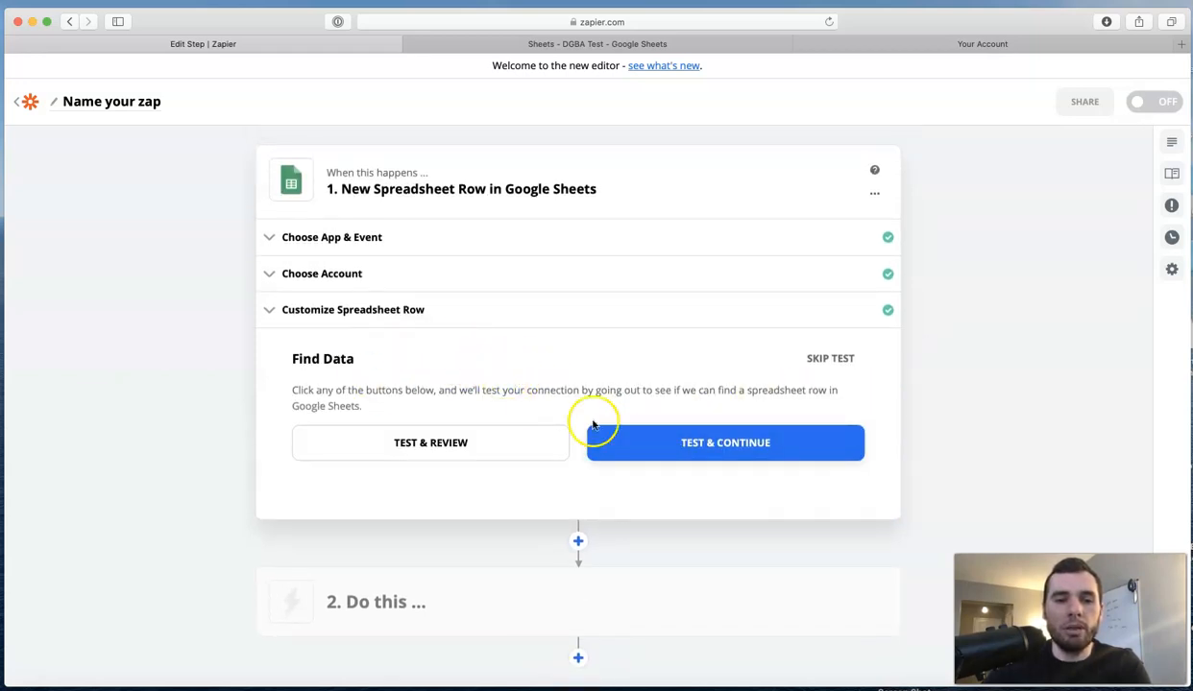
Test the New Spreadsheet Row trigger and move on to the action step.
{"action": "left_click", "coordinate": [693, 447]}
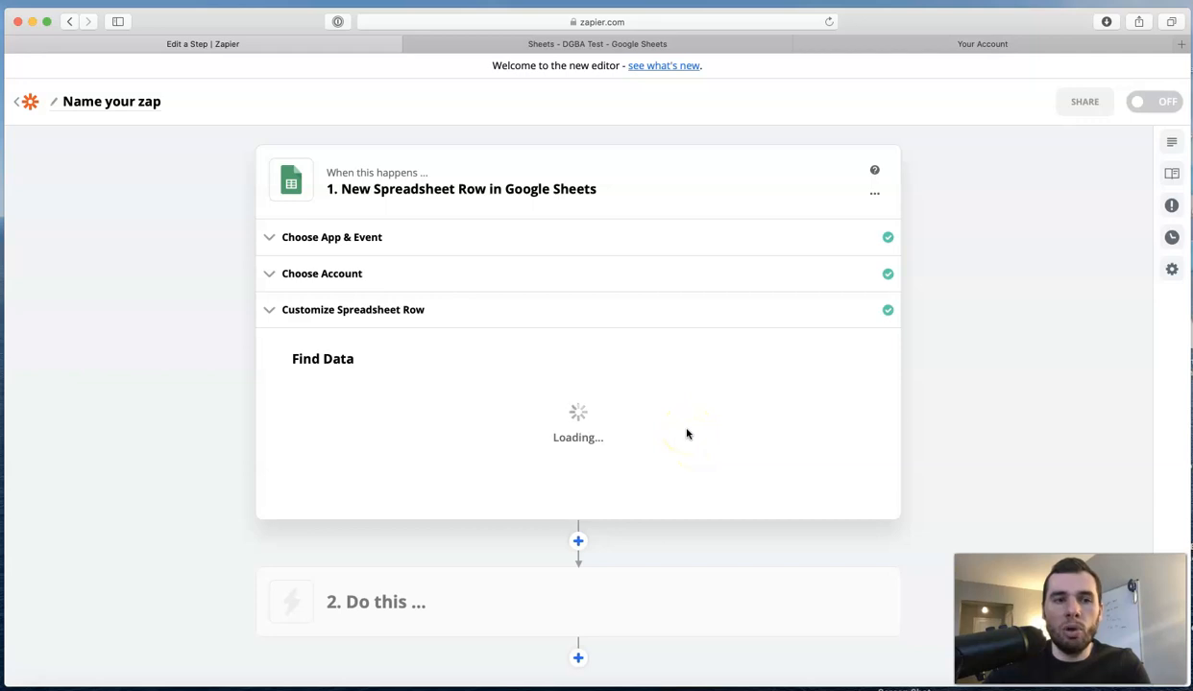
Review the sample lead's phone number in cell F2 of the test spreadsheet.
{"action": "left_click", "coordinate": [593, 44]}
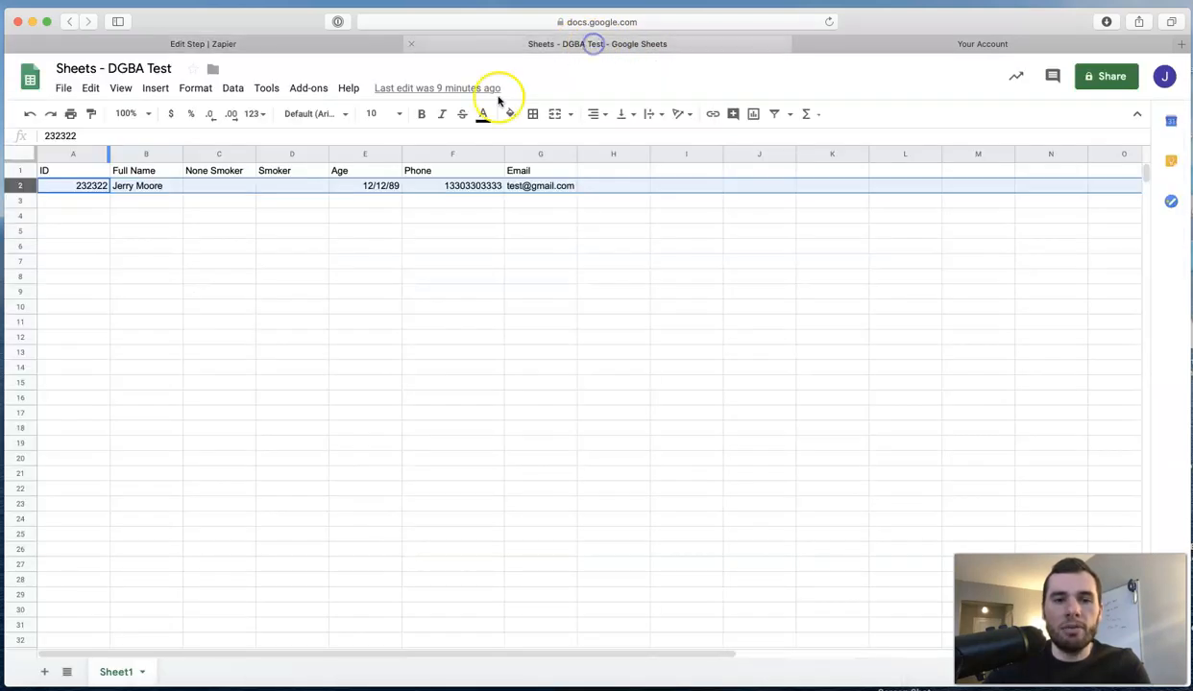
{"action": "left_click", "coordinate": [439, 190]}
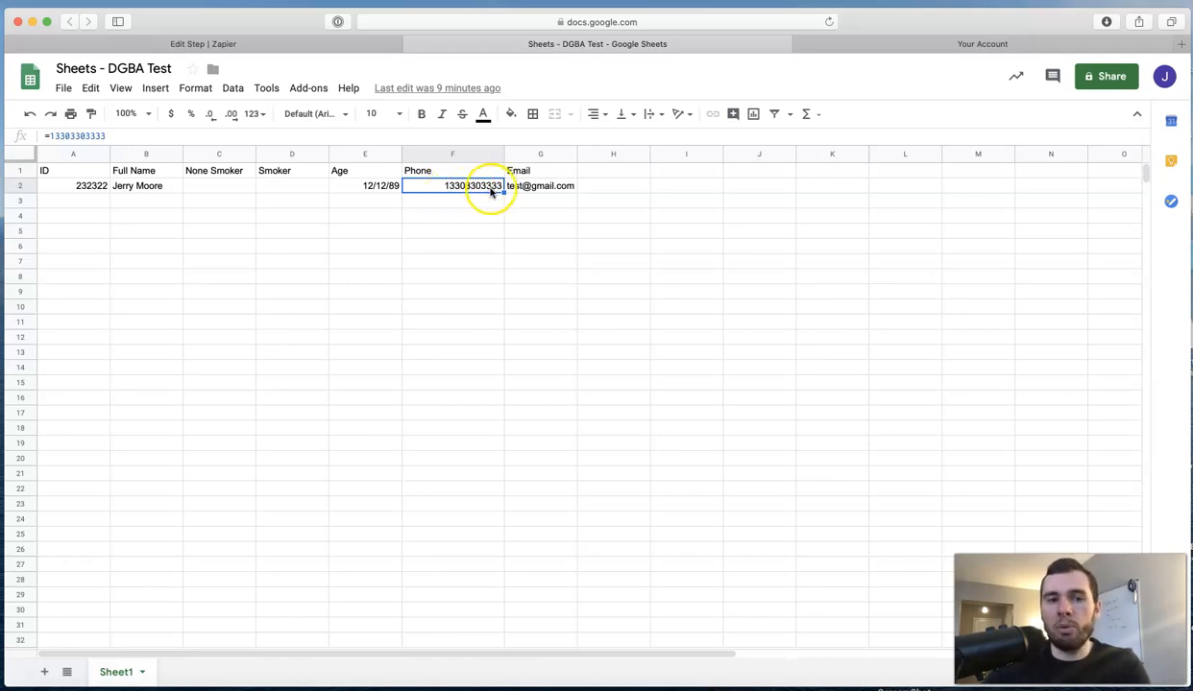
{"action": "left_click", "coordinate": [349, 45]}
{"action": "scroll", "coordinate": [486, 279], "scroll_direction": "down", "scroll_amount": 2}
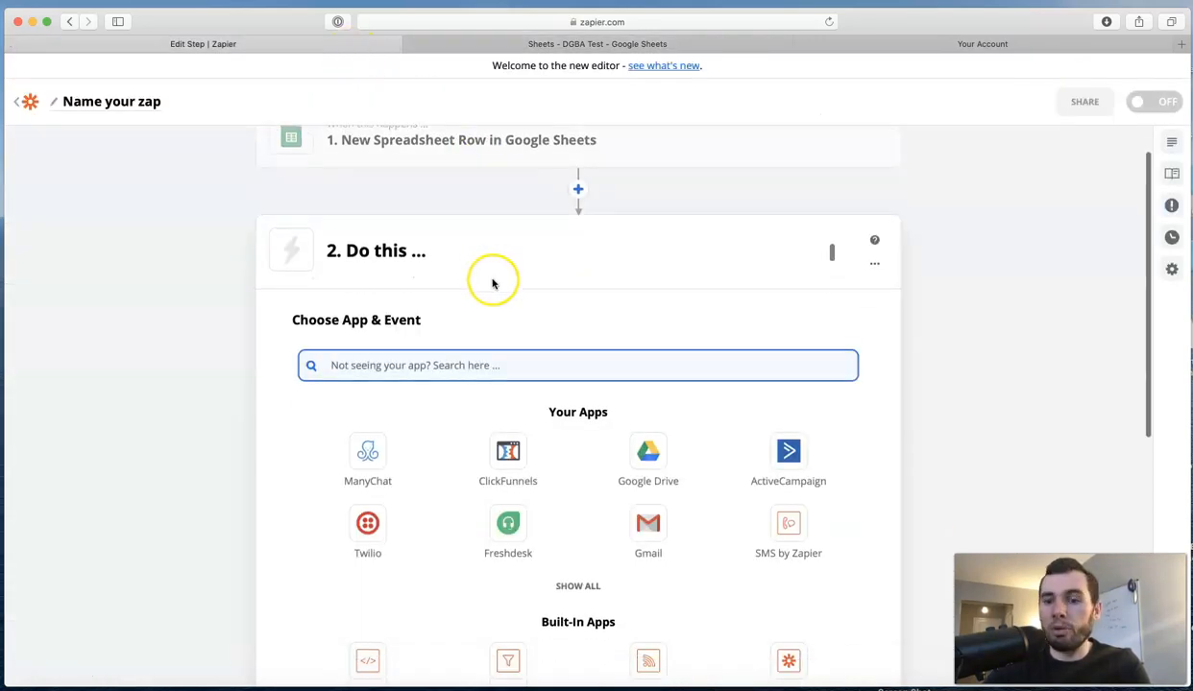
{"action": "scroll", "coordinate": [486, 284], "scroll_direction": "down", "scroll_amount": 3}
{"action": "scroll", "coordinate": [419, 172], "scroll_direction": "up", "scroll_amount": 2}
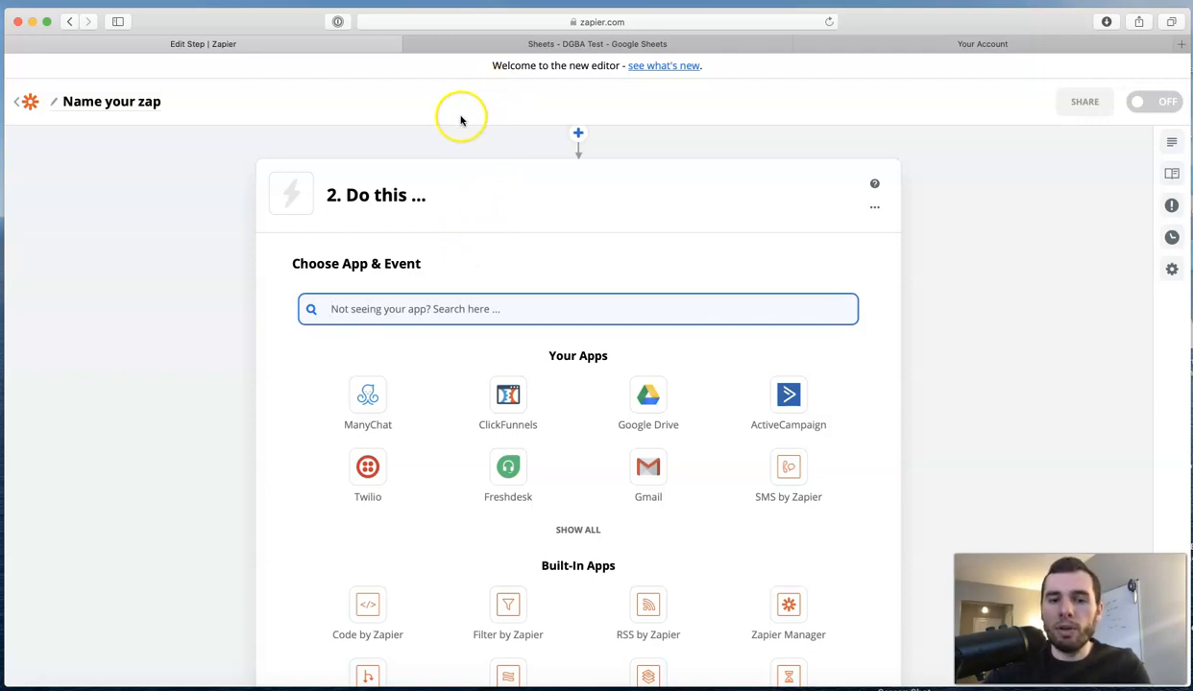
Recheck the spreadsheet data, then pick Code by Zapier as the step 2 app.
{"action": "left_click", "coordinate": [505, 44]}
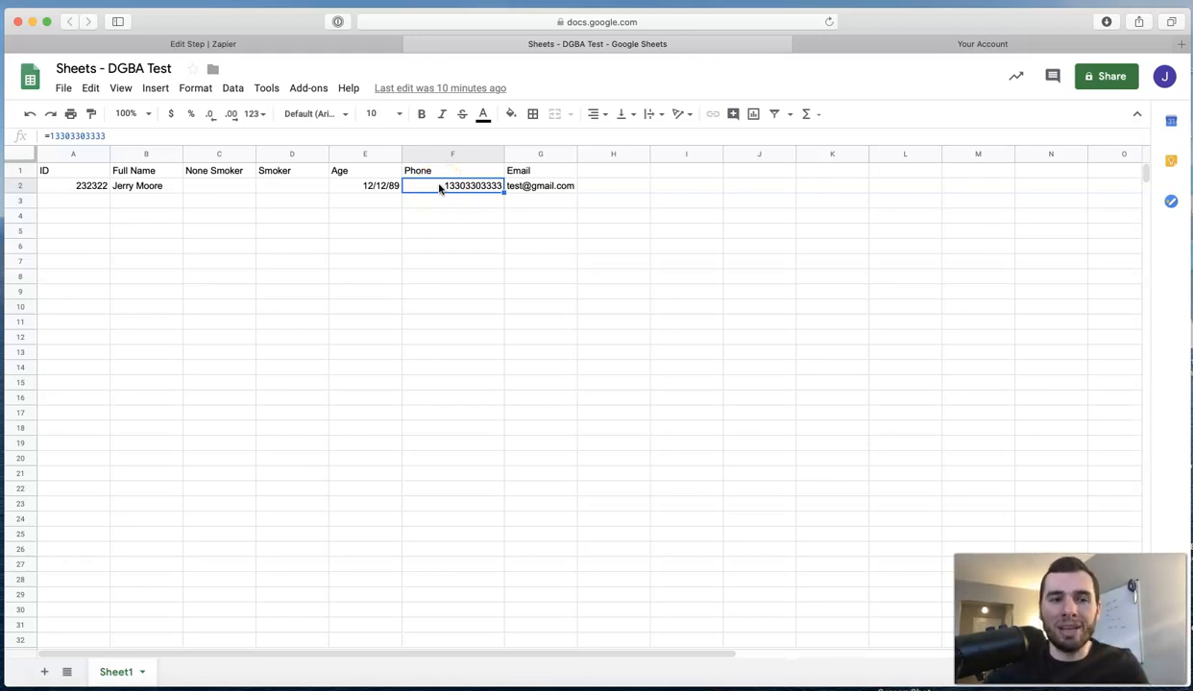
{"action": "left_click", "coordinate": [284, 43]}
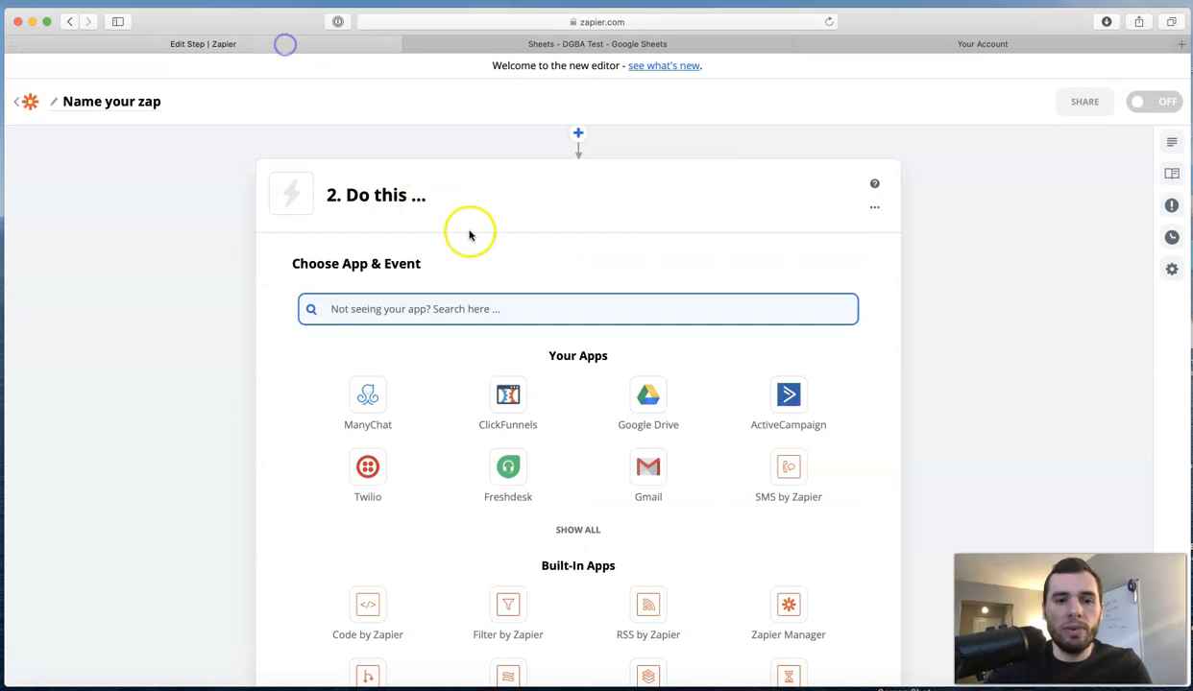
{"action": "scroll", "coordinate": [485, 236], "scroll_direction": "down", "scroll_amount": 5}
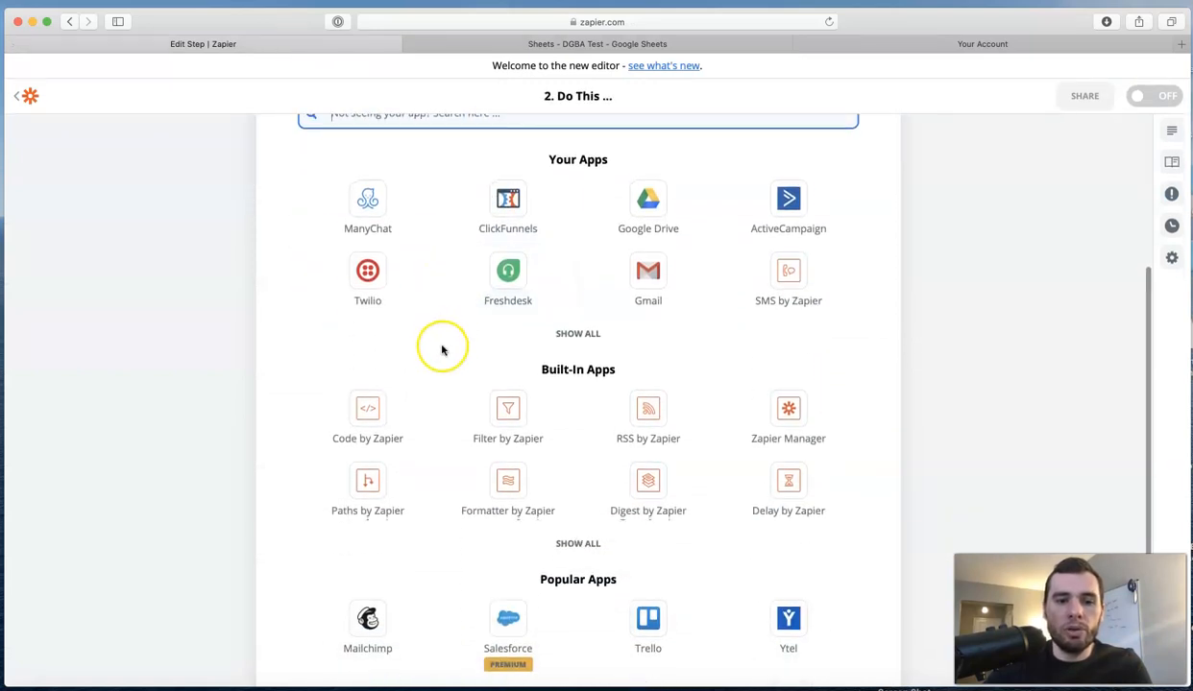
{"action": "scroll", "coordinate": [443, 350], "scroll_direction": "up", "scroll_amount": 1}
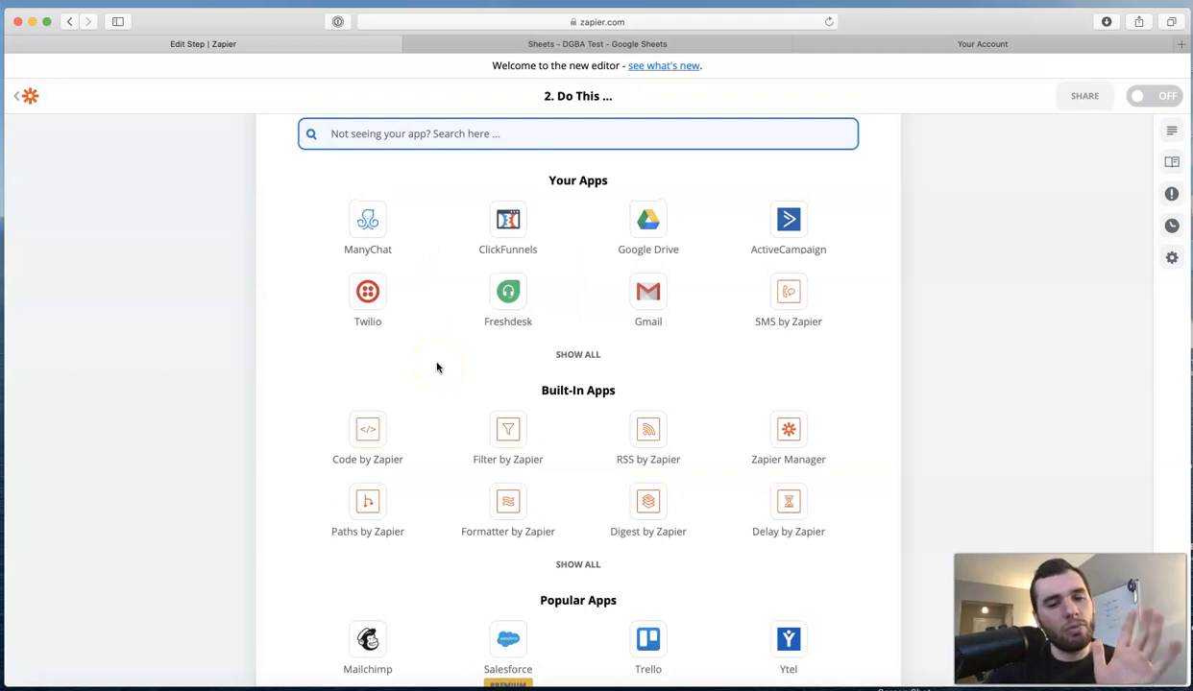
{"action": "scroll", "coordinate": [419, 394], "scroll_direction": "down", "scroll_amount": 1}
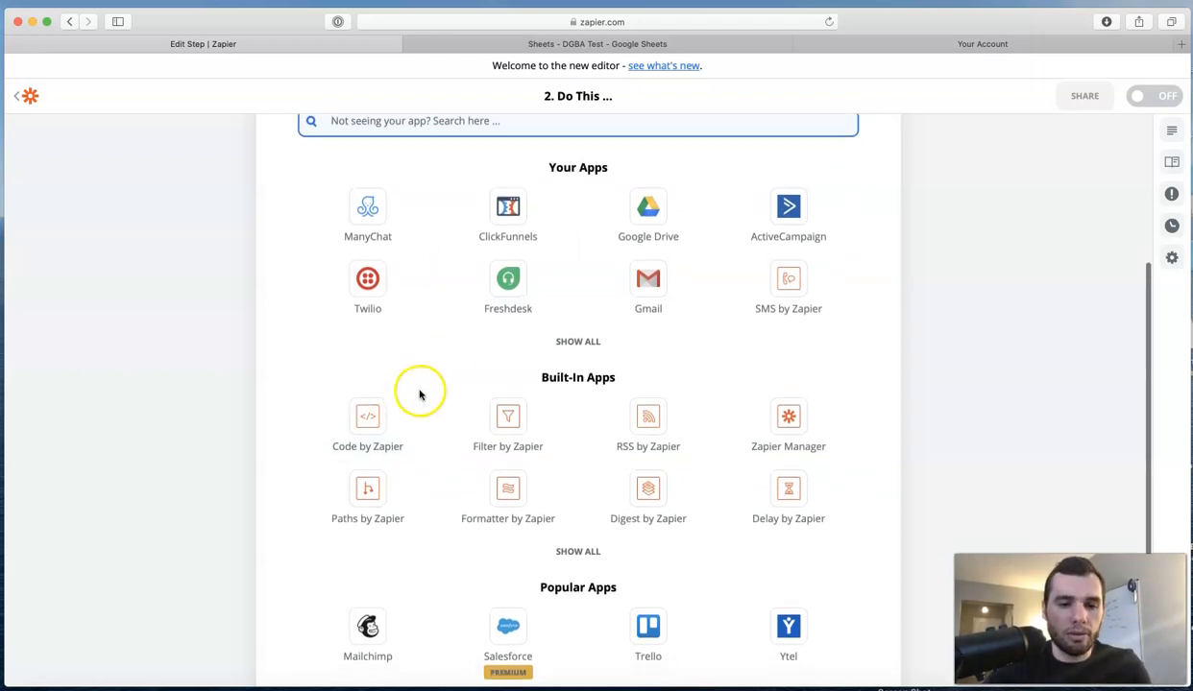
{"action": "left_click", "coordinate": [382, 406]}
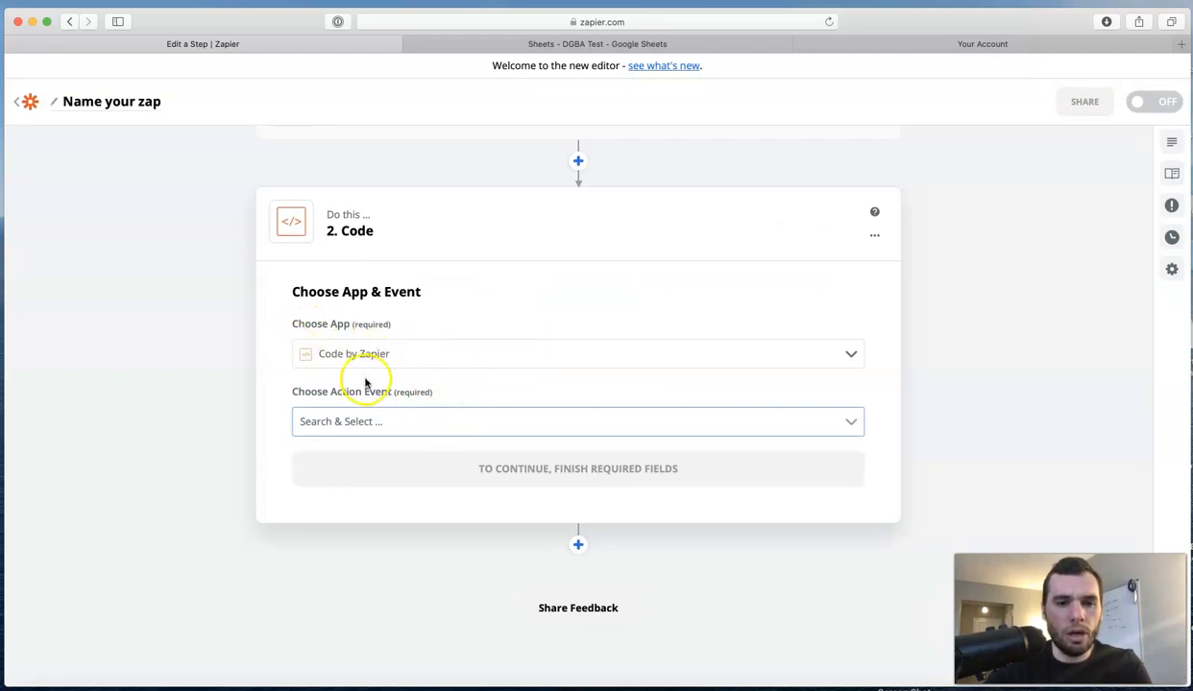
Choose Run Javascript as the code step's action event and continue.
{"action": "left_click", "coordinate": [408, 422]}
{"action": "scroll", "coordinate": [407, 427], "scroll_direction": "down", "scroll_amount": 1}
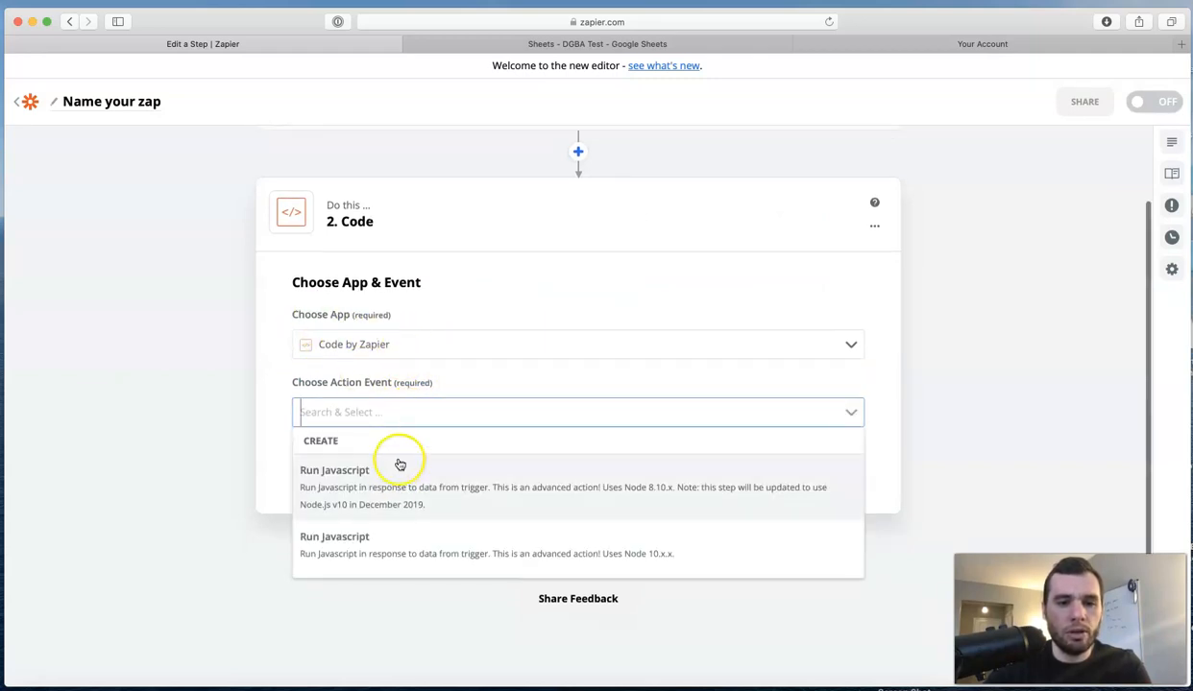
{"action": "left_click", "coordinate": [397, 491]}
{"action": "left_click", "coordinate": [572, 458]}
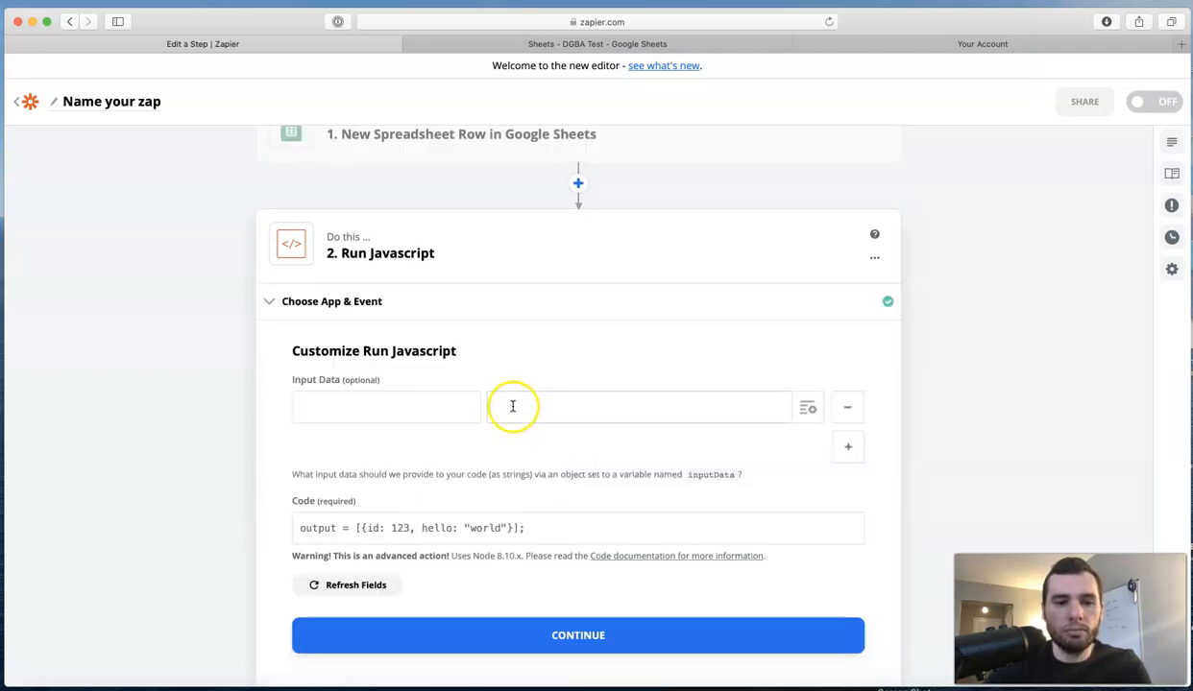
Add an input named 'phone' mapped to the sheet row's Phone value.
{"action": "scroll", "coordinate": [383, 404], "scroll_direction": "down", "scroll_amount": 1}
{"action": "left_click", "coordinate": [381, 398]}
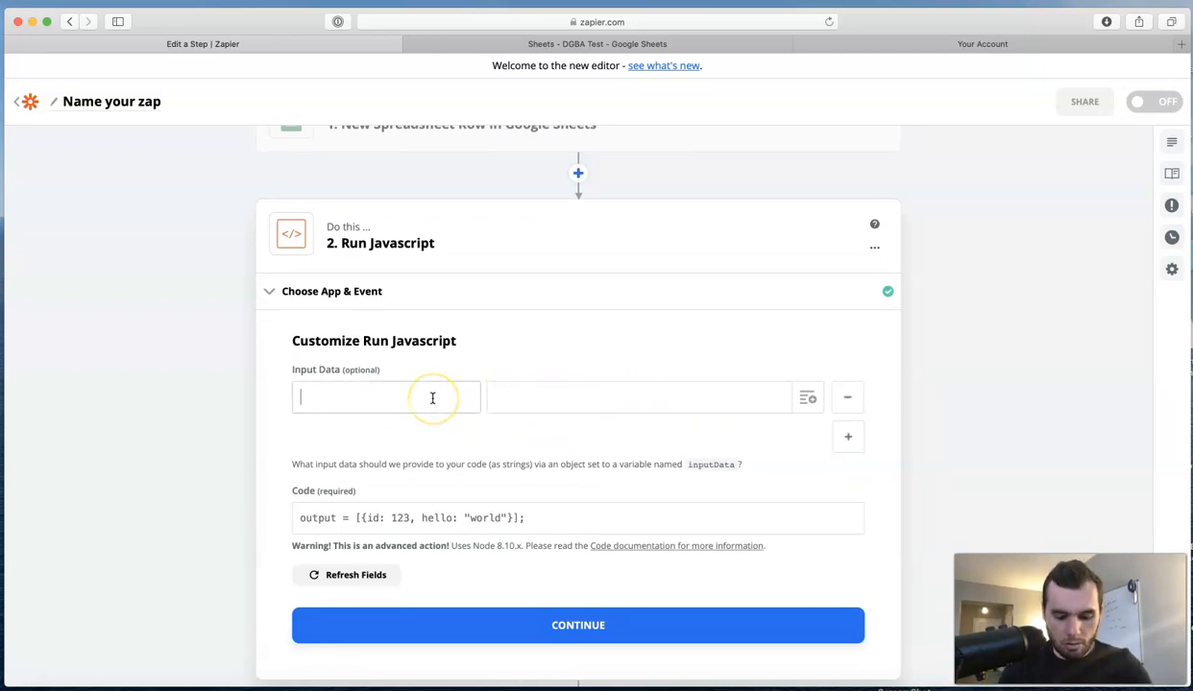
{"action": "left_click", "coordinate": [530, 395]}
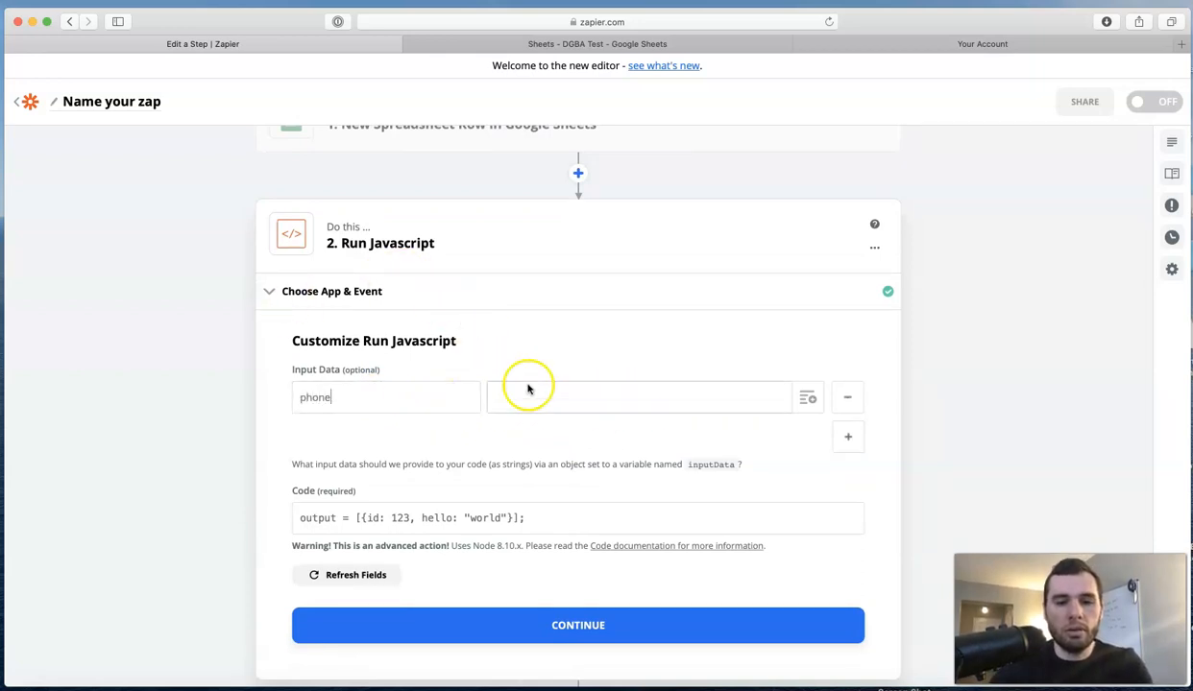
{"action": "left_click", "coordinate": [807, 396]}
{"action": "scroll", "coordinate": [594, 505], "scroll_direction": "down", "scroll_amount": 3}
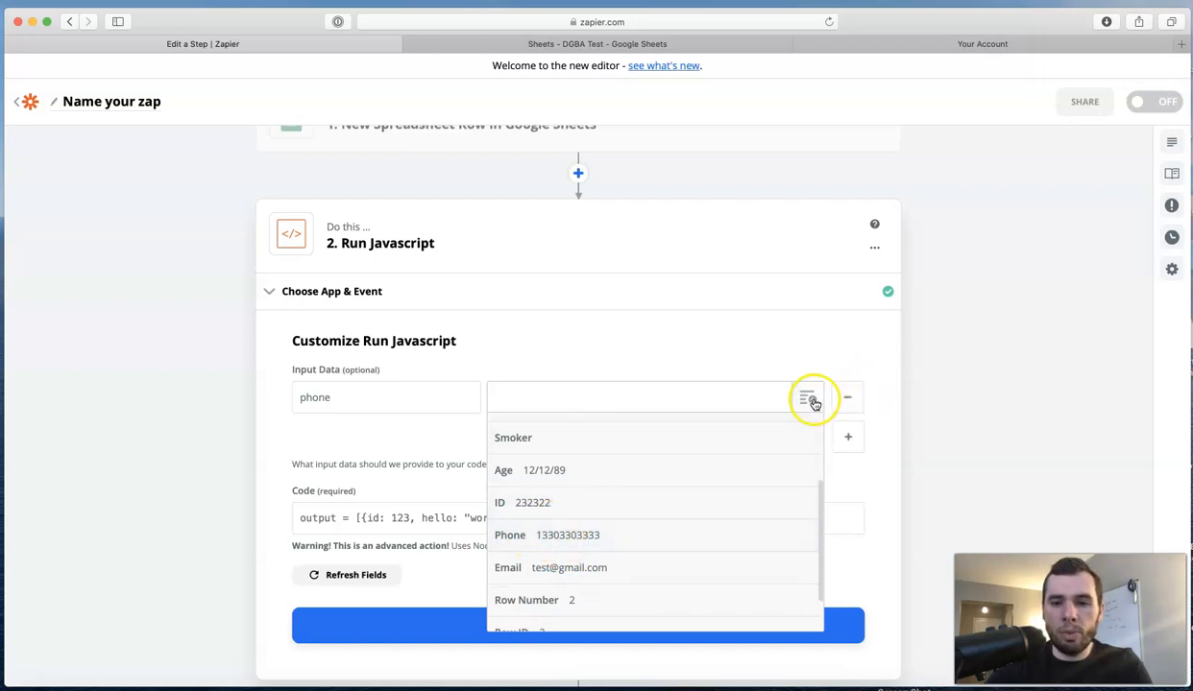
{"action": "scroll", "coordinate": [662, 470], "scroll_direction": "up", "scroll_amount": 3}
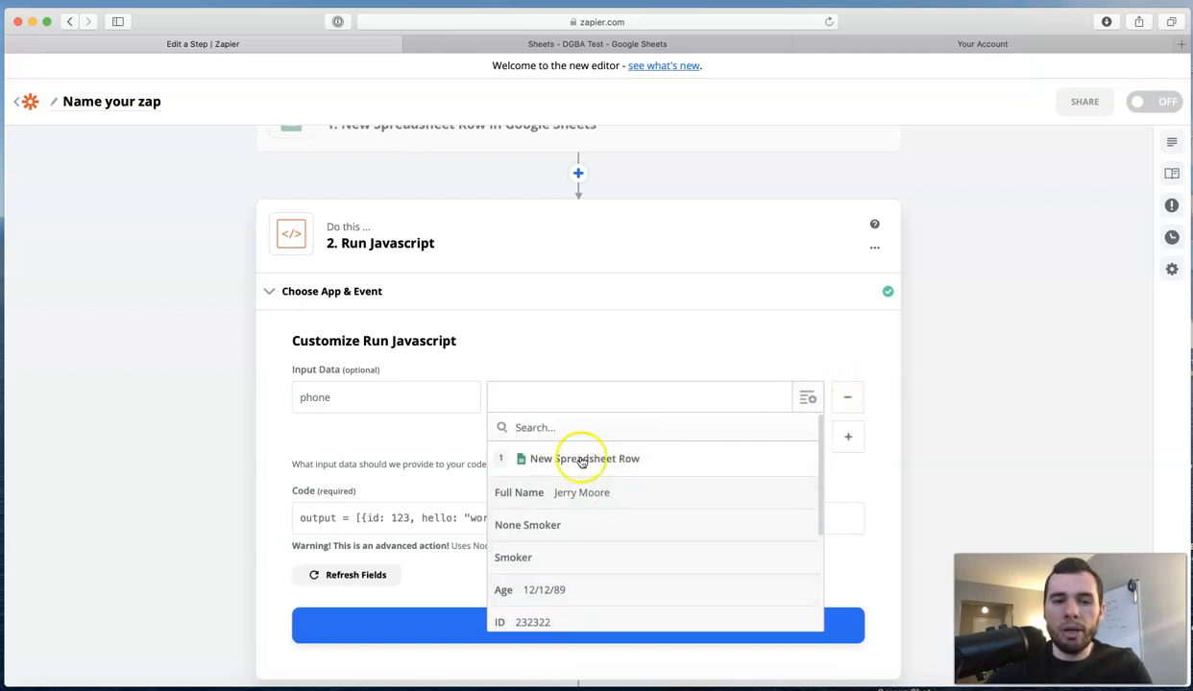
{"action": "scroll", "coordinate": [607, 522], "scroll_direction": "down", "scroll_amount": 4}
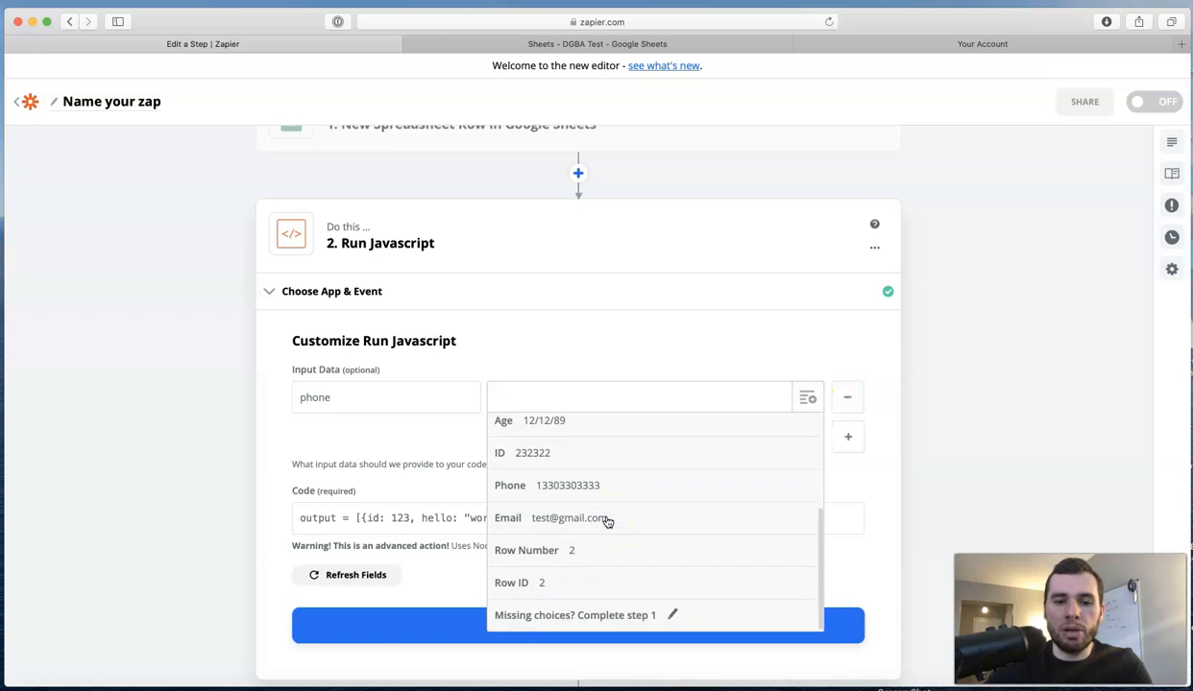
{"action": "left_click", "coordinate": [564, 487]}
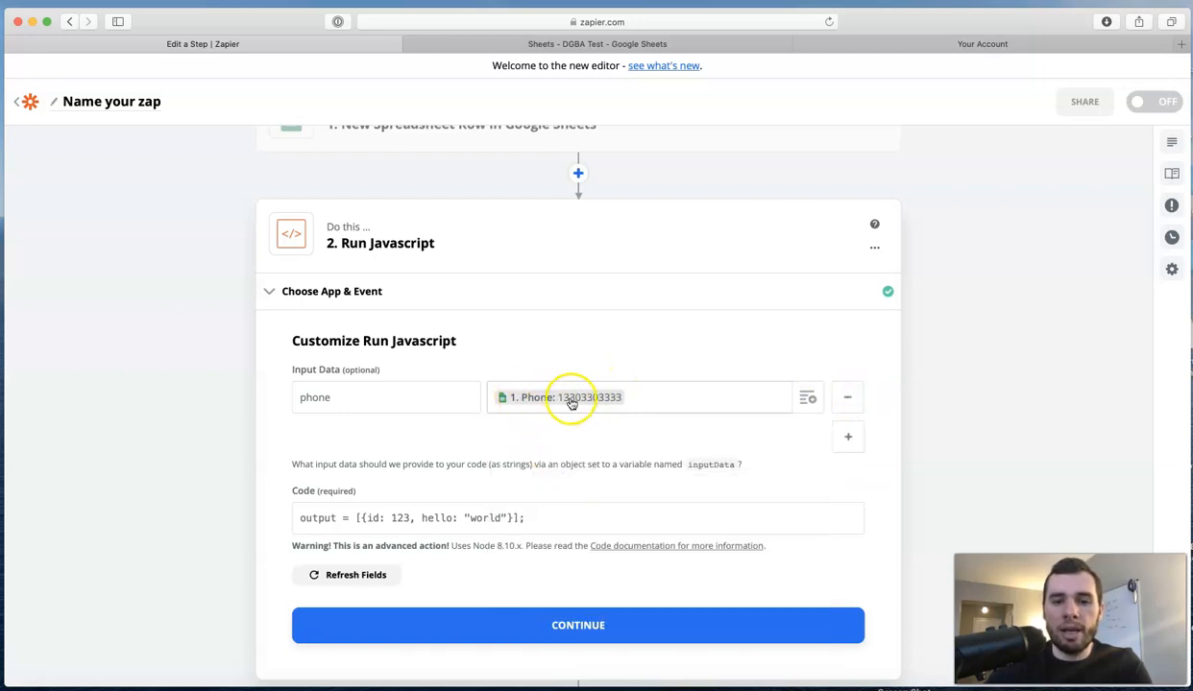
{"action": "scroll", "coordinate": [576, 461], "scroll_direction": "down", "scroll_amount": 3}
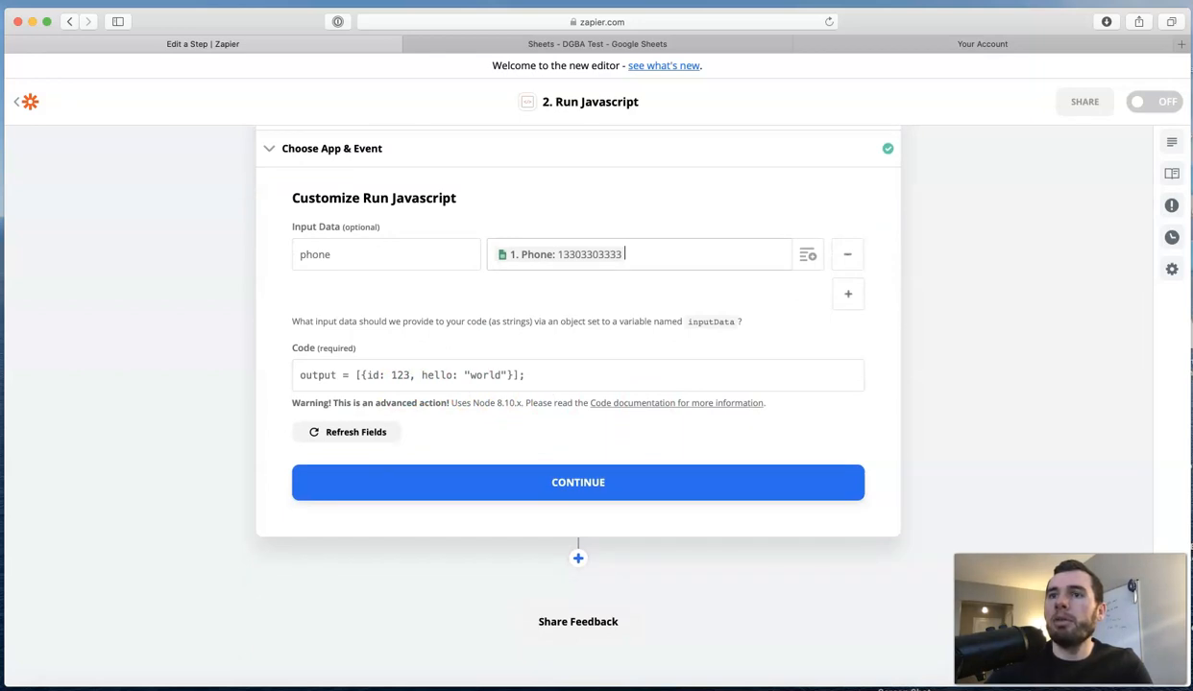
Replace the sample code with the pasted phone script, changing slice(2) to slice(1), and continue.
{"action": "key", "text": "super+Tab"}
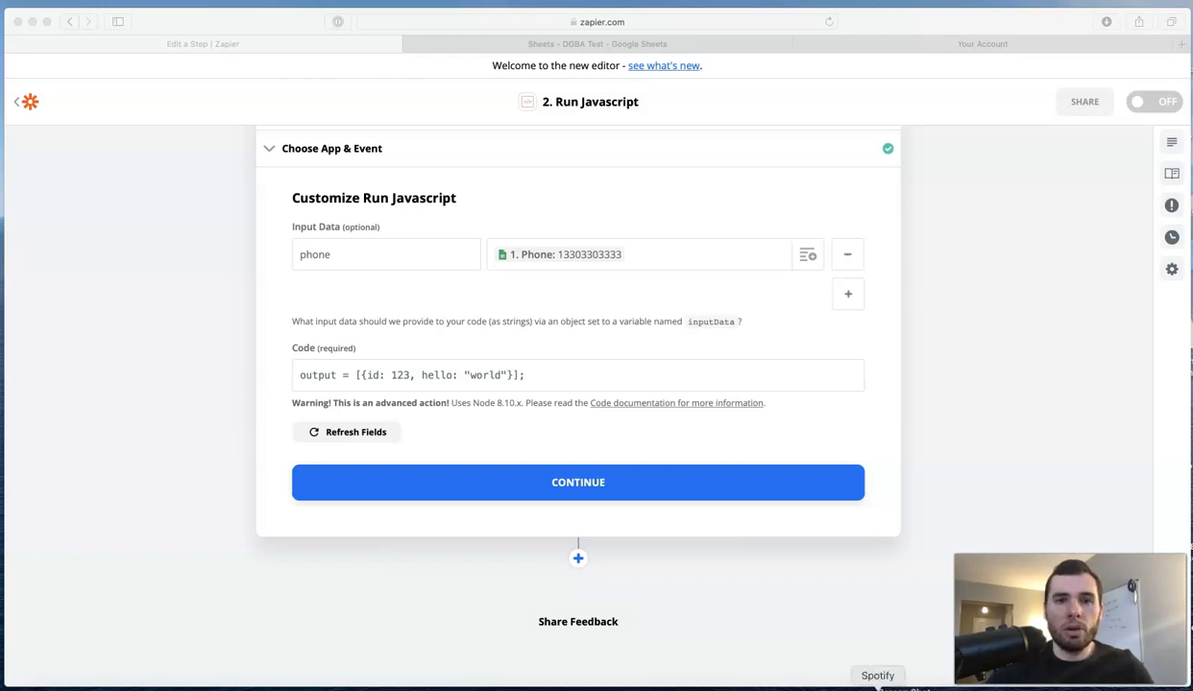
{"action": "left_click", "coordinate": [535, 377]}
{"action": "key", "text": "super+a"}
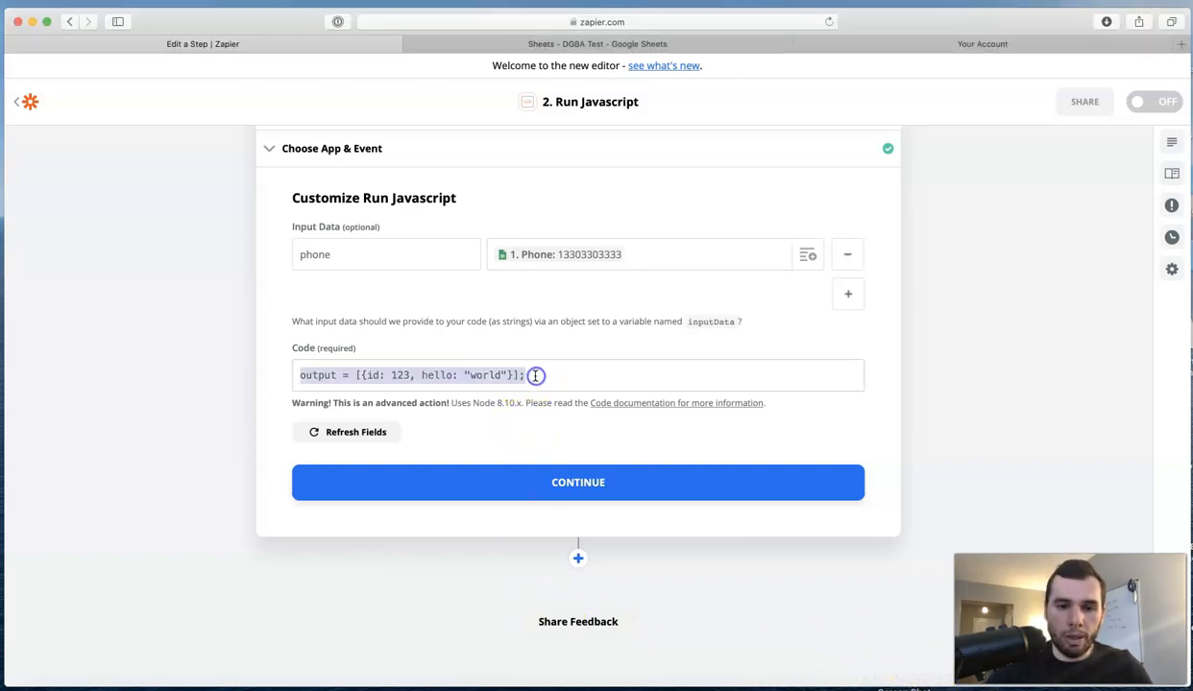
{"action": "type", "text": "const str = inputData.phone; const newStr = str.slice(2); console.log(newStr.slice(0, newStr.length - 0)); output = [{'phone': newStr.slice(0, newStr.length - 0)}];"}
{"action": "left_click", "coordinate": [633, 376]}
{"action": "key", "text": "BackSpace"}
{"action": "type", "text": "1"}
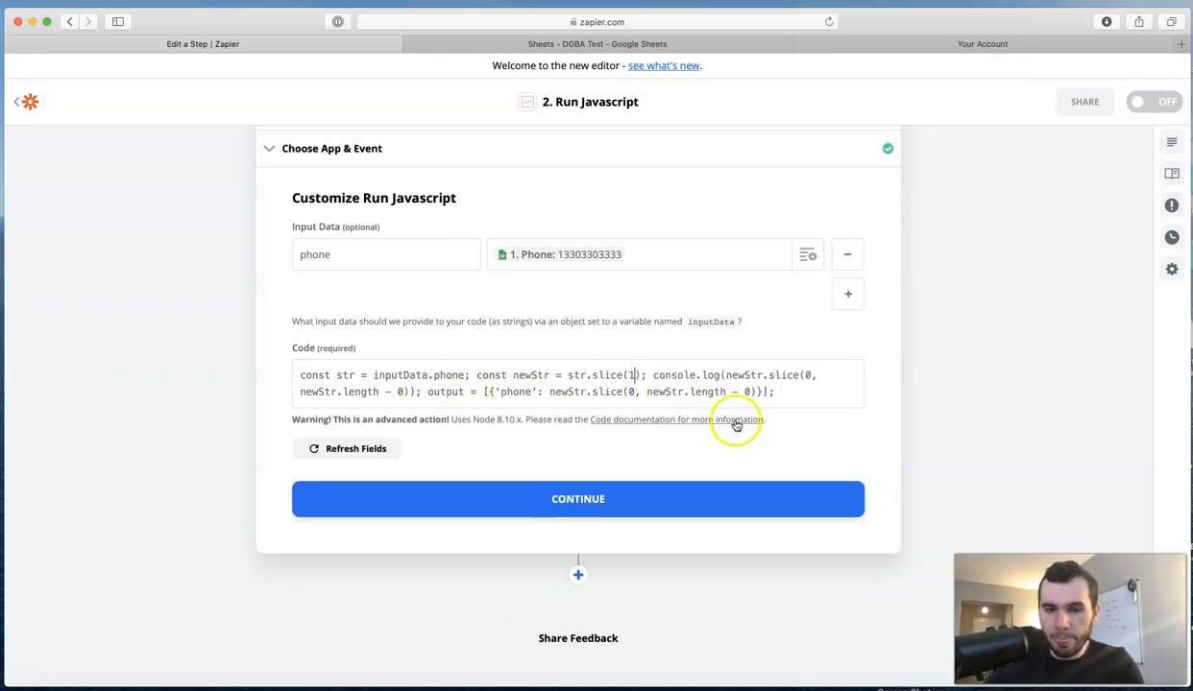
{"action": "left_click", "coordinate": [769, 448]}
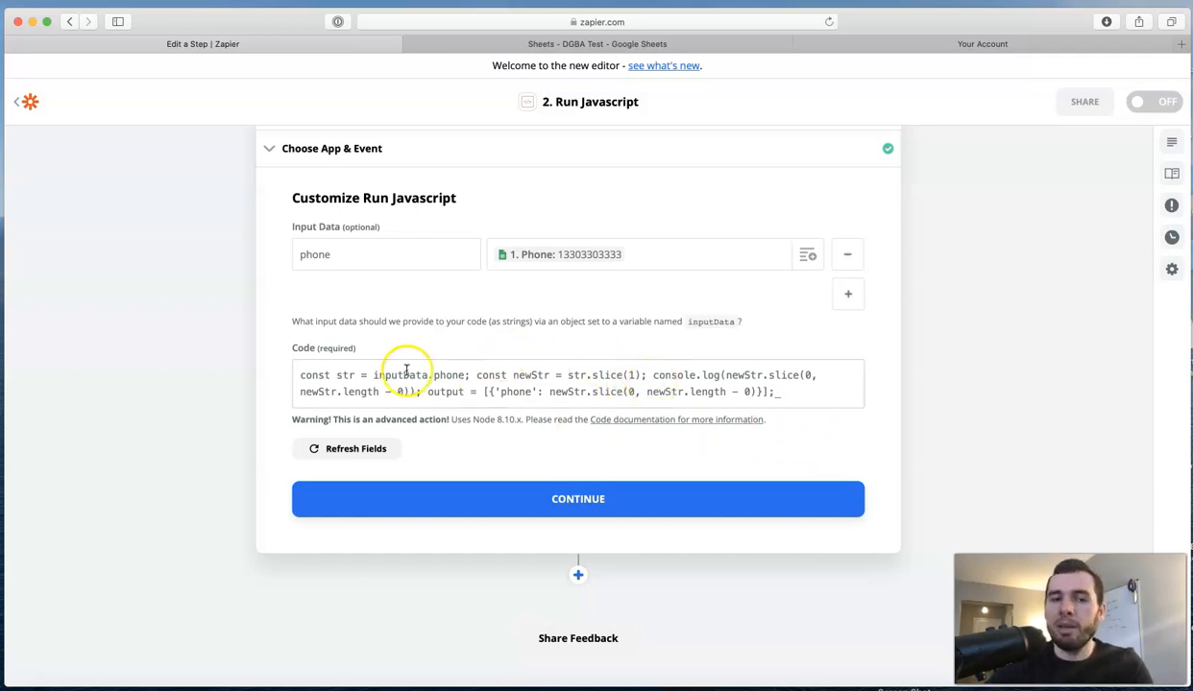
{"action": "left_click", "coordinate": [592, 511]}
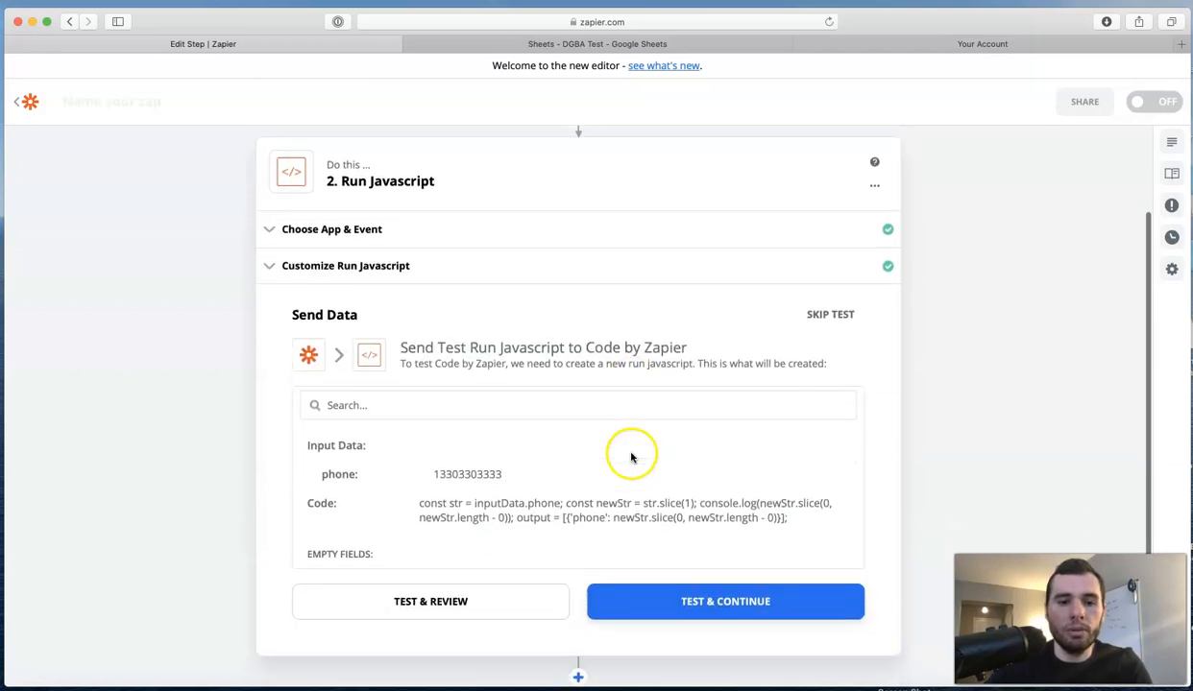
Test the Run Javascript step and go back to the zap's step list.
{"action": "left_click", "coordinate": [702, 462]}
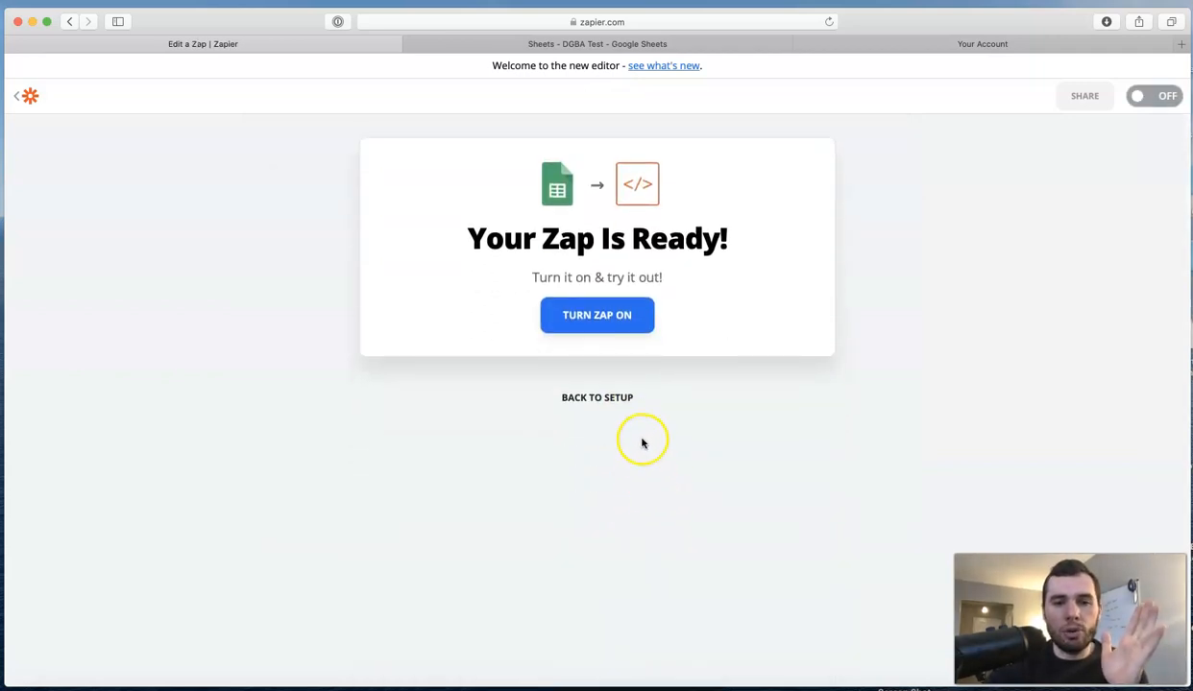
{"action": "left_click", "coordinate": [613, 397]}
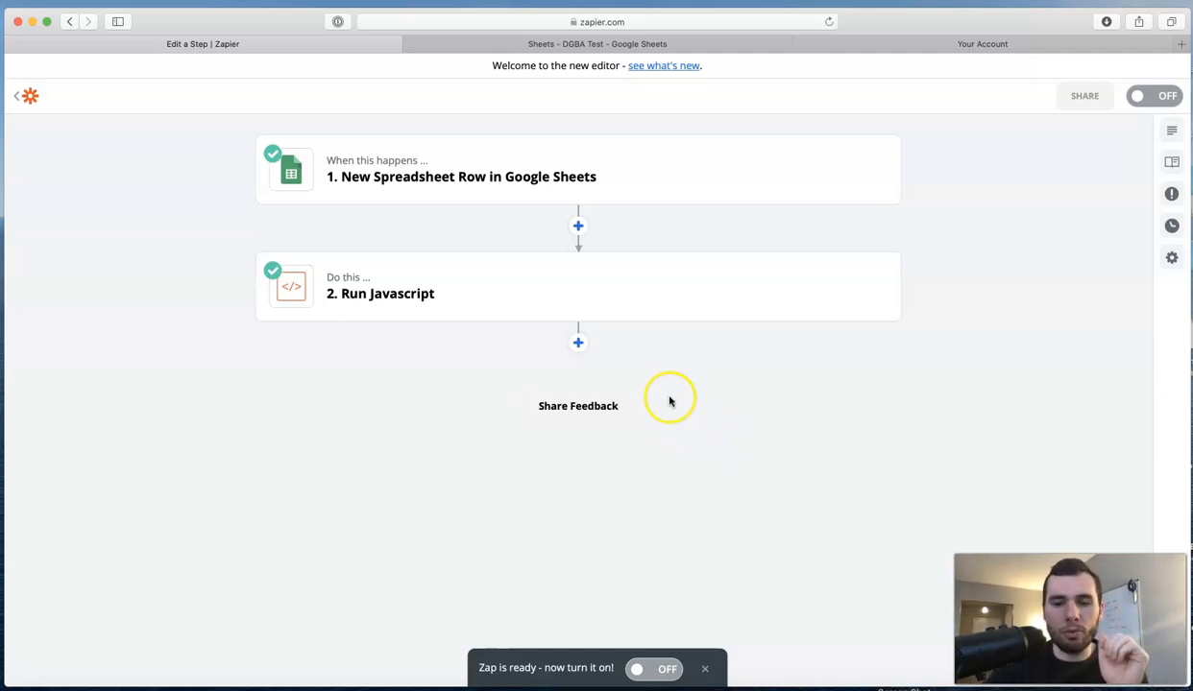
Add Webhooks by Zapier as step 3 with POST as its action event.
{"action": "left_click", "coordinate": [578, 343]}
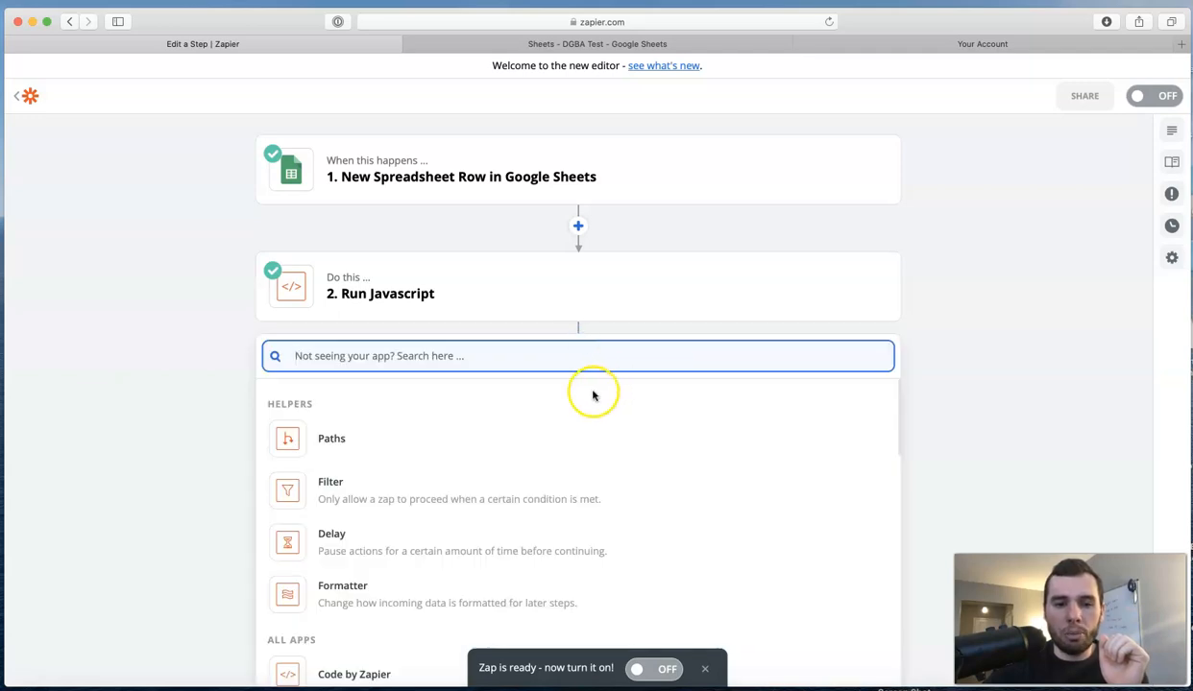
{"action": "scroll", "coordinate": [982, 417], "scroll_direction": "down", "scroll_amount": 1}
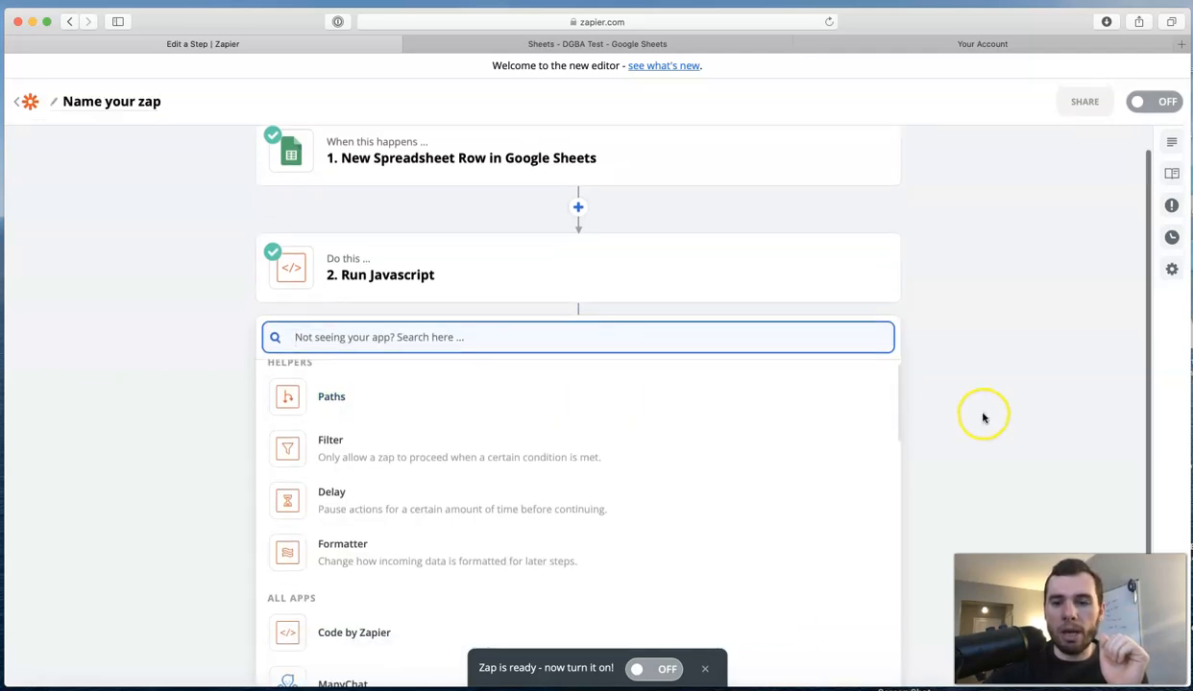
{"action": "scroll", "coordinate": [979, 416], "scroll_direction": "down", "scroll_amount": 2}
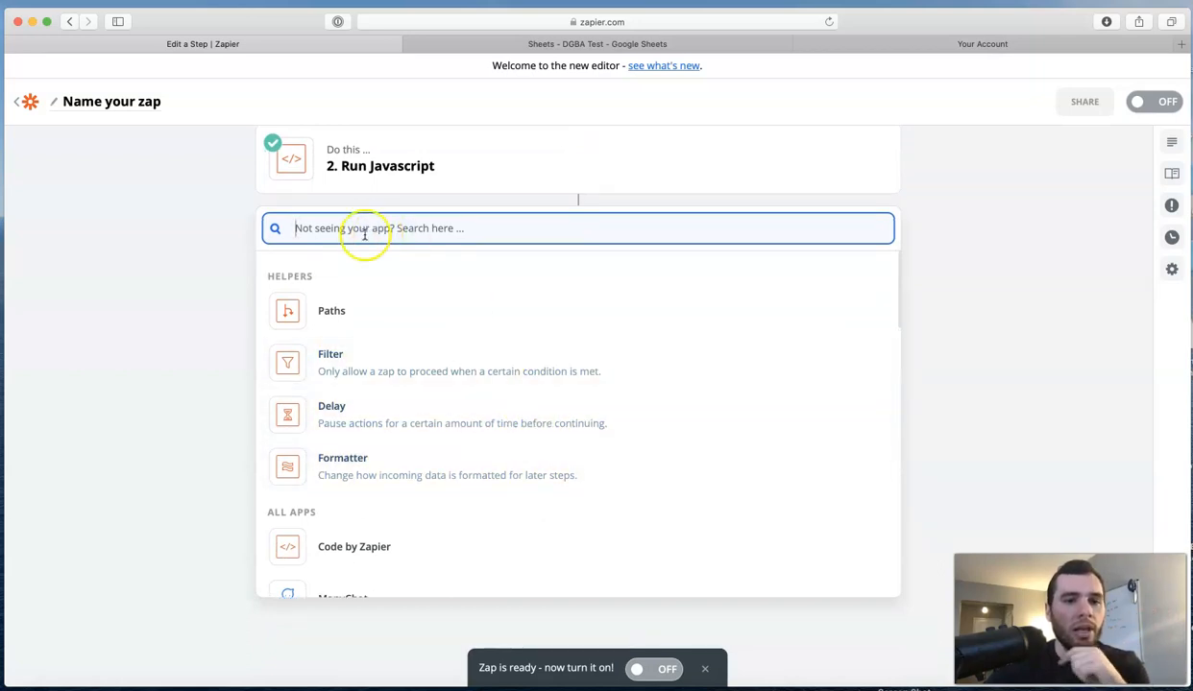
{"action": "type", "text": "we"}
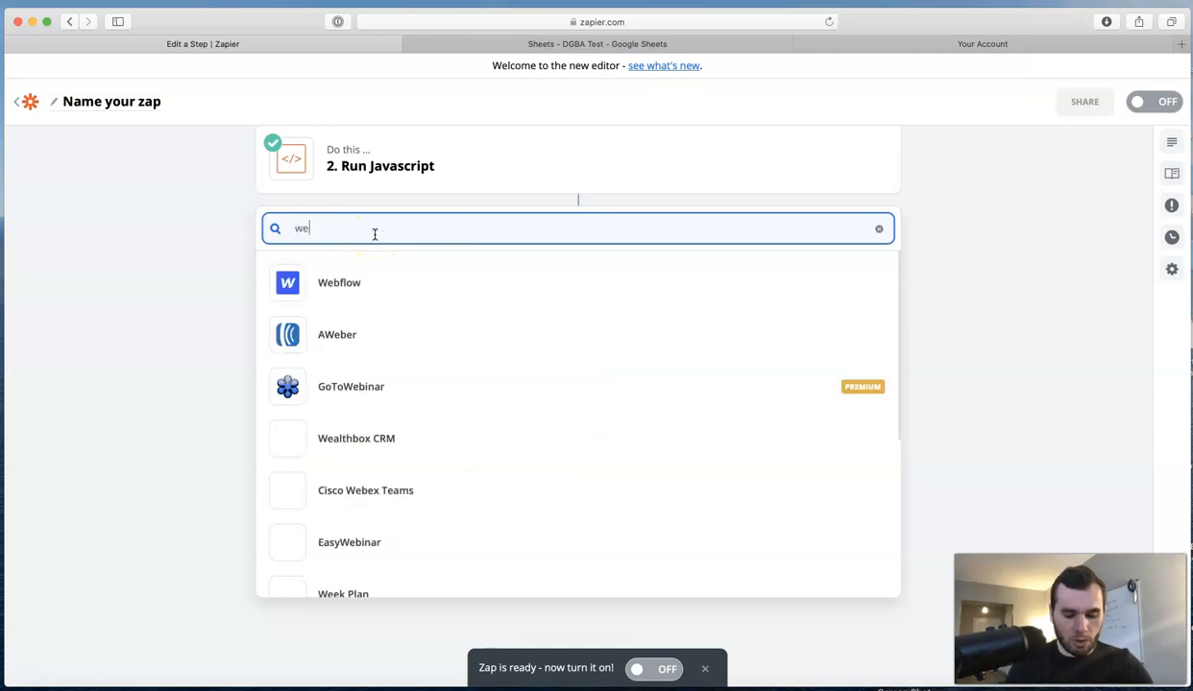
{"action": "type", "text": "bhook"}
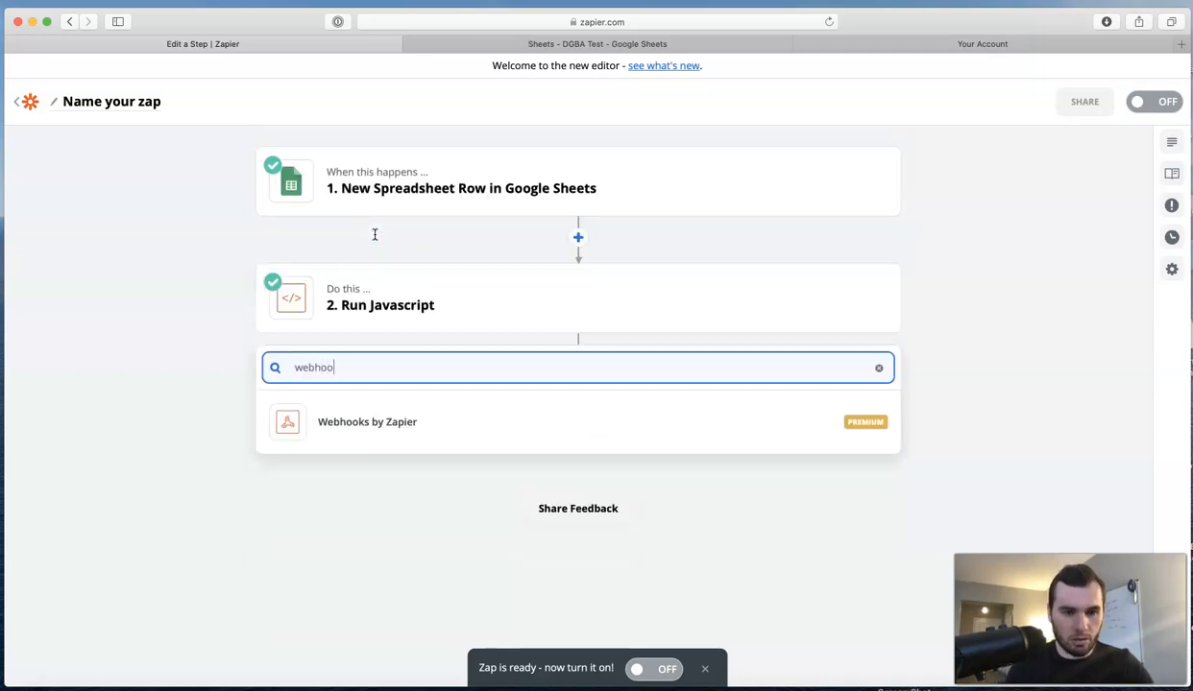
{"action": "left_click", "coordinate": [407, 422]}
{"action": "left_click", "coordinate": [365, 365]}
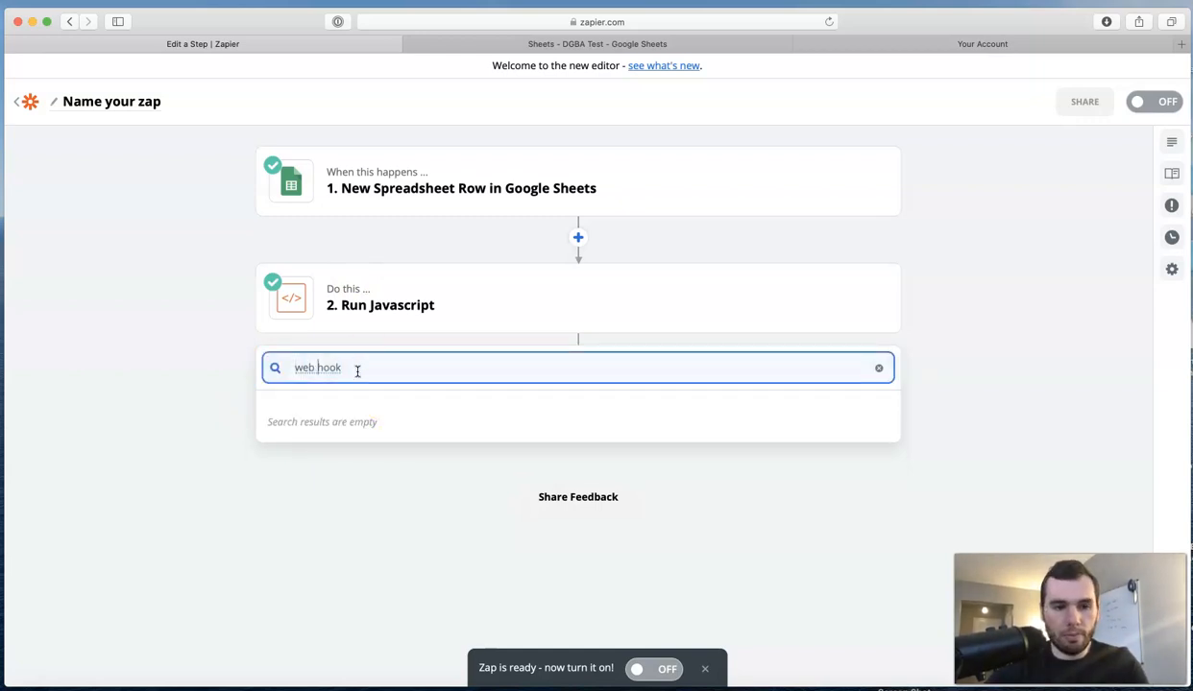
{"action": "left_click", "coordinate": [336, 414]}
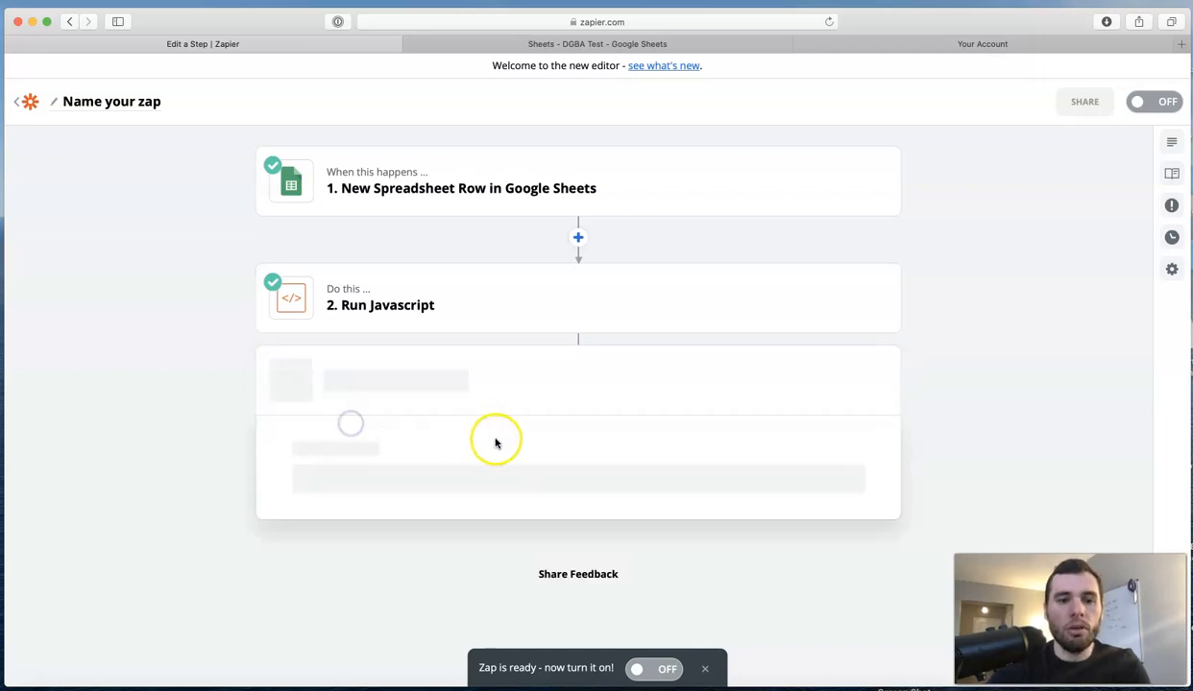
{"action": "left_click", "coordinate": [626, 416]}
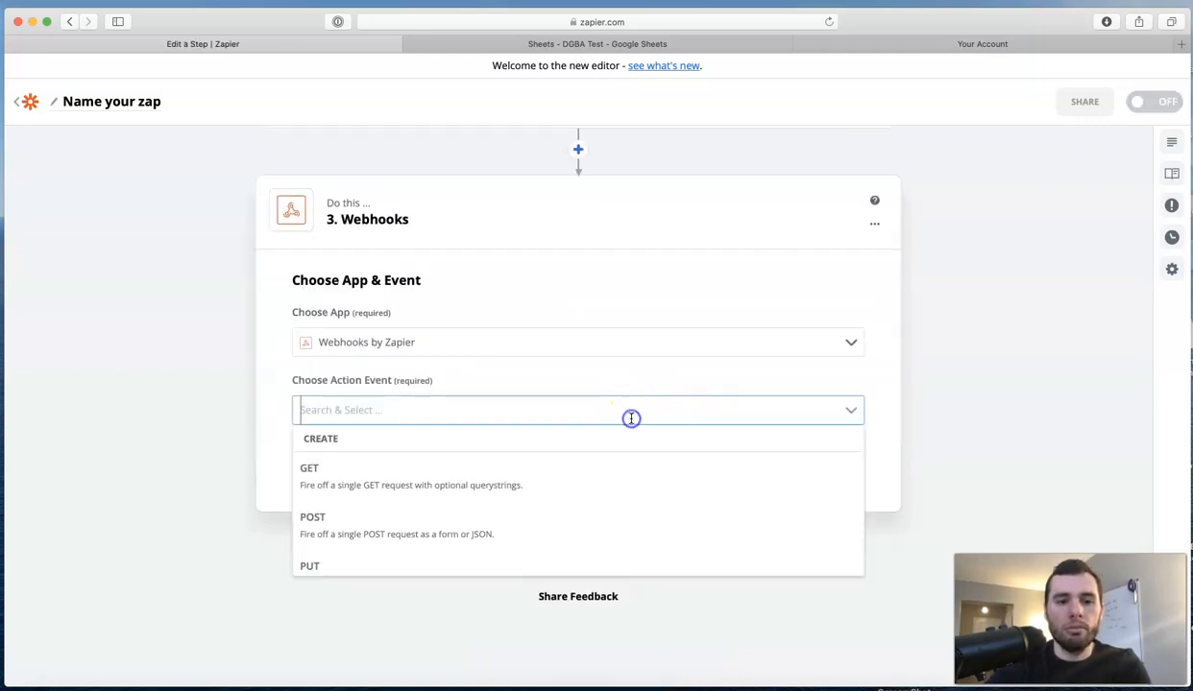
{"action": "left_click", "coordinate": [499, 535]}
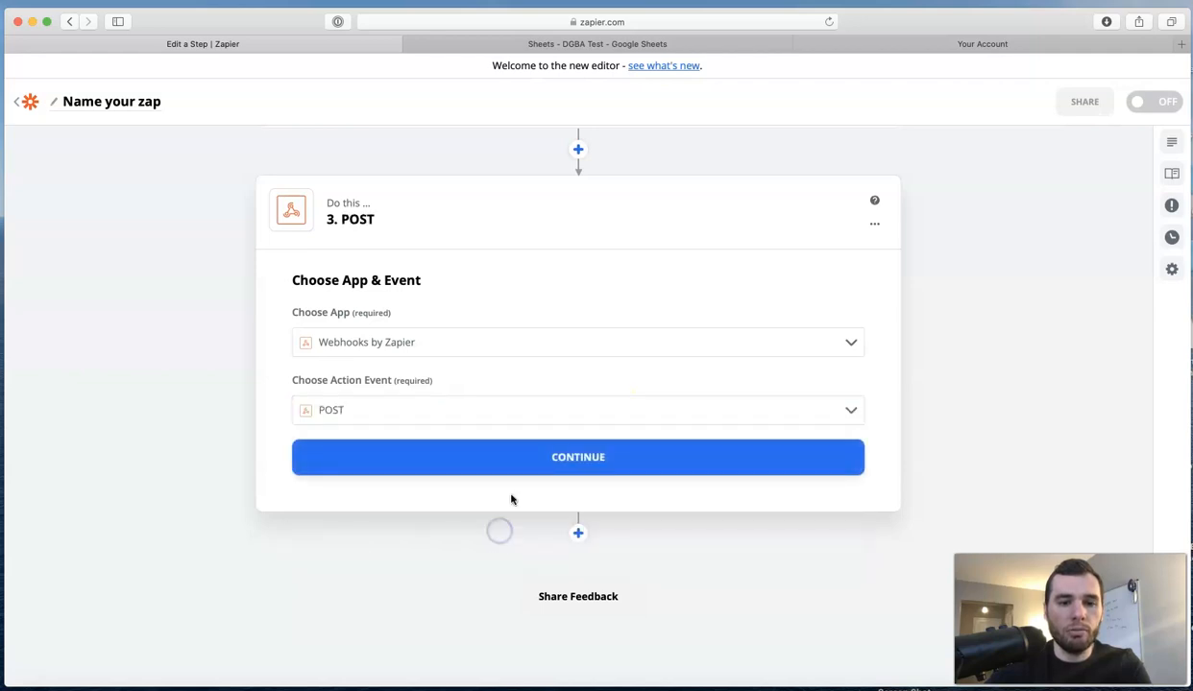
{"action": "left_click", "coordinate": [739, 462]}
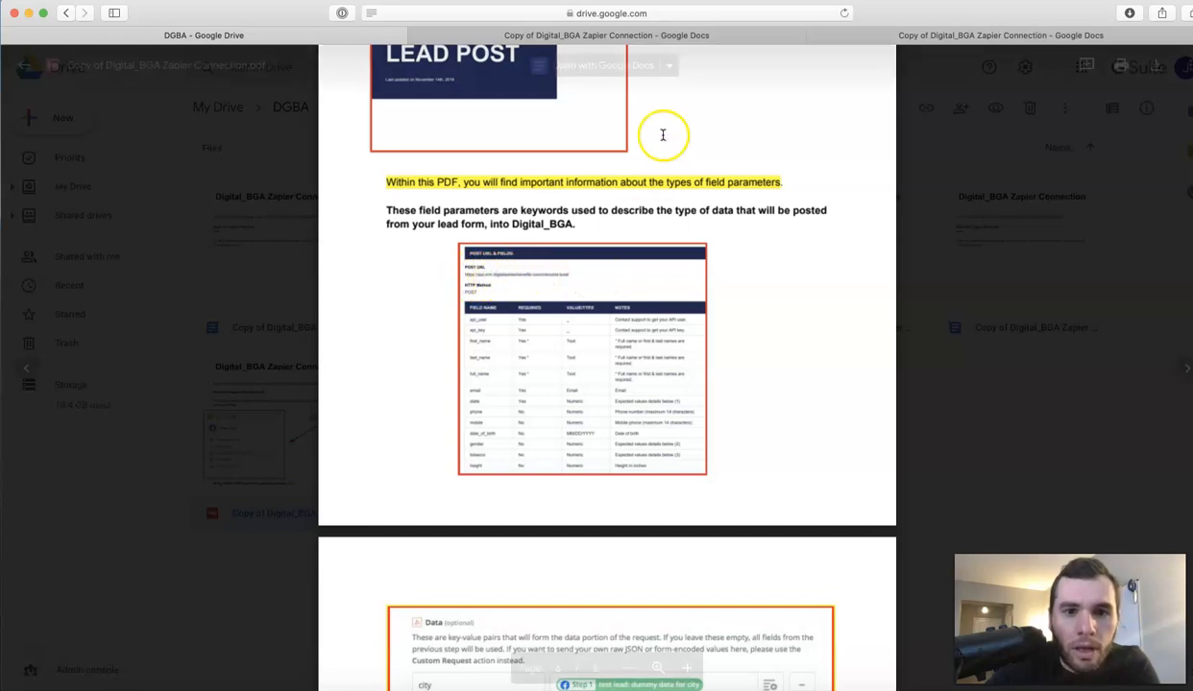
Drag the Drive PDF window aside to reveal the Zapier POST step.
{"action": "left_click_drag", "start_coordinate": [889, 21], "coordinate": [1192, 89]}
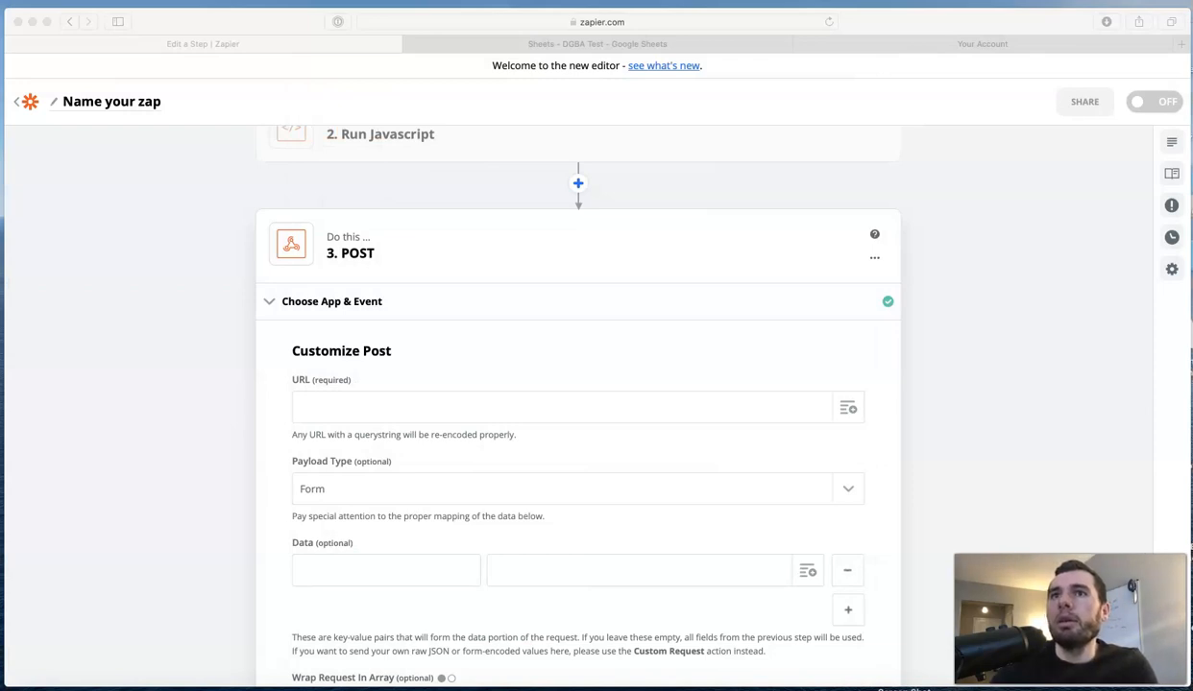
{"action": "left_click", "coordinate": [346, 407]}
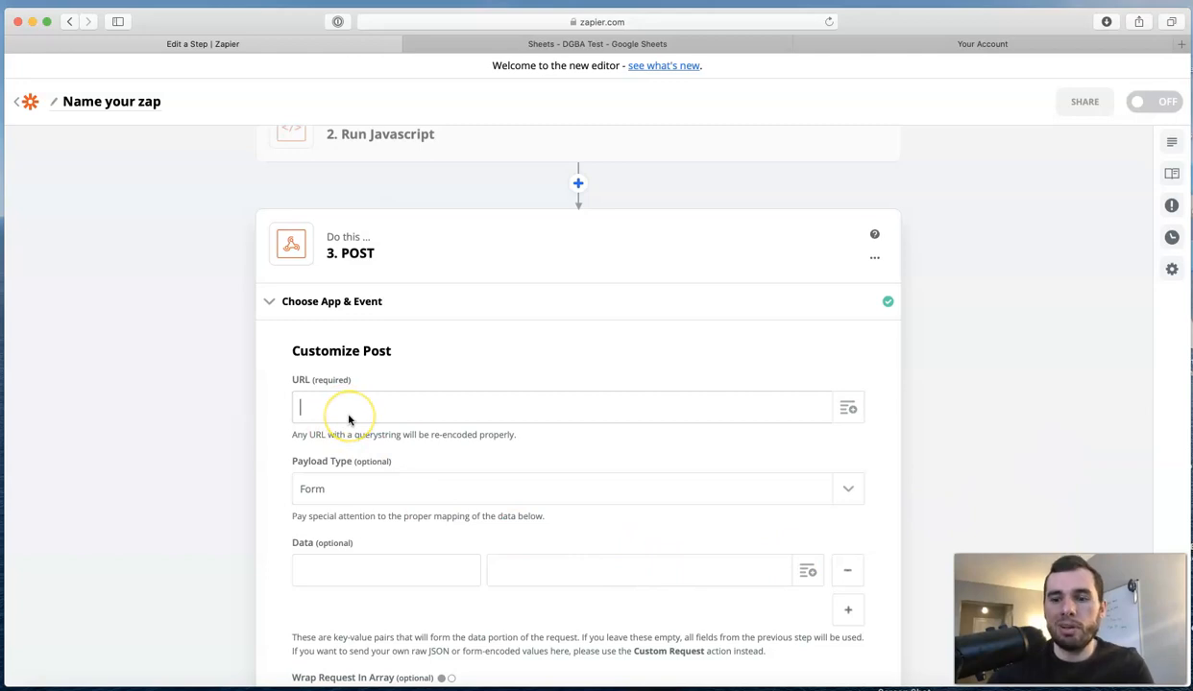
{"action": "type", "text": "hht"}
{"action": "key", "text": "BackSpace"}
{"action": "key", "text": "BackSpace"}
{"action": "type", "text": "hhtt"}
{"action": "key", "text": "BackSpace"}
{"action": "key", "text": "BackSpace"}
{"action": "key", "text": "BackSpace"}
{"action": "key", "text": "BackSpace"}
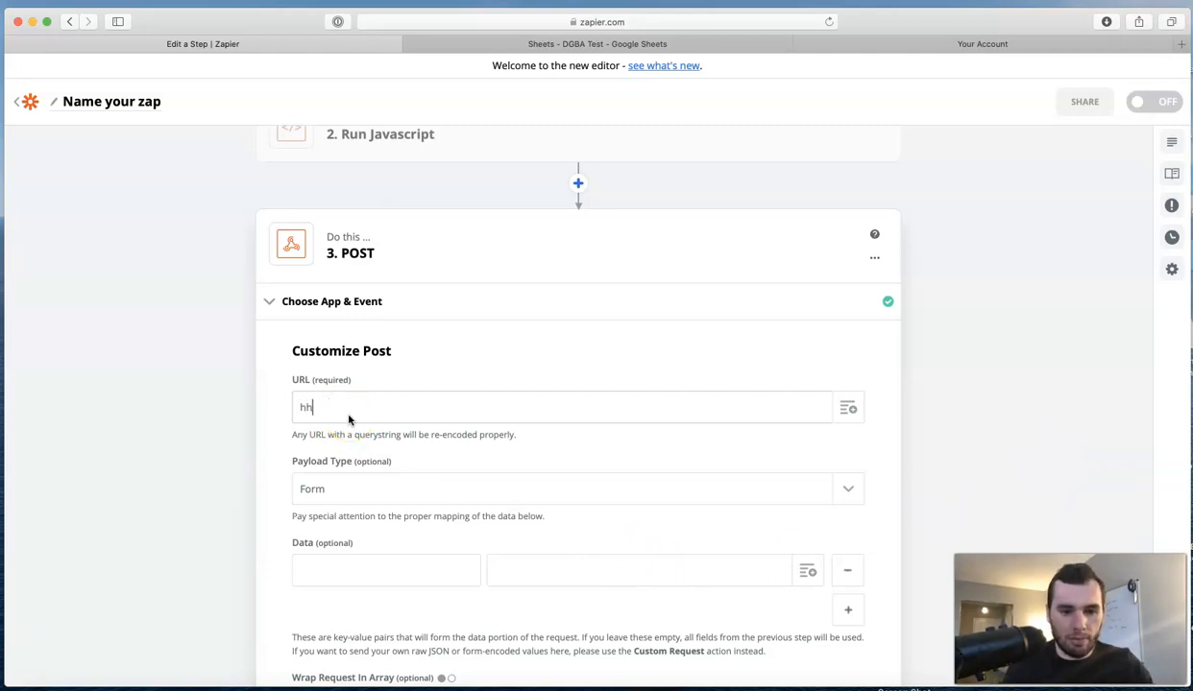
{"action": "type", "text": "ttp"}
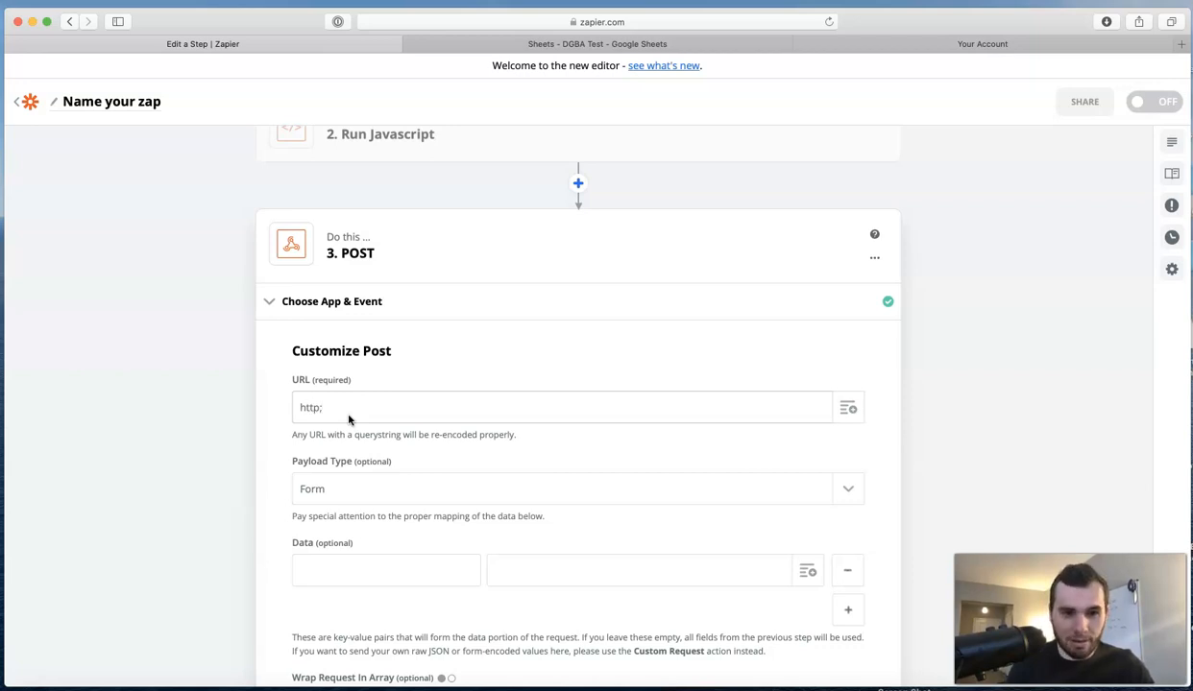
{"action": "type", "text": "://ap"}
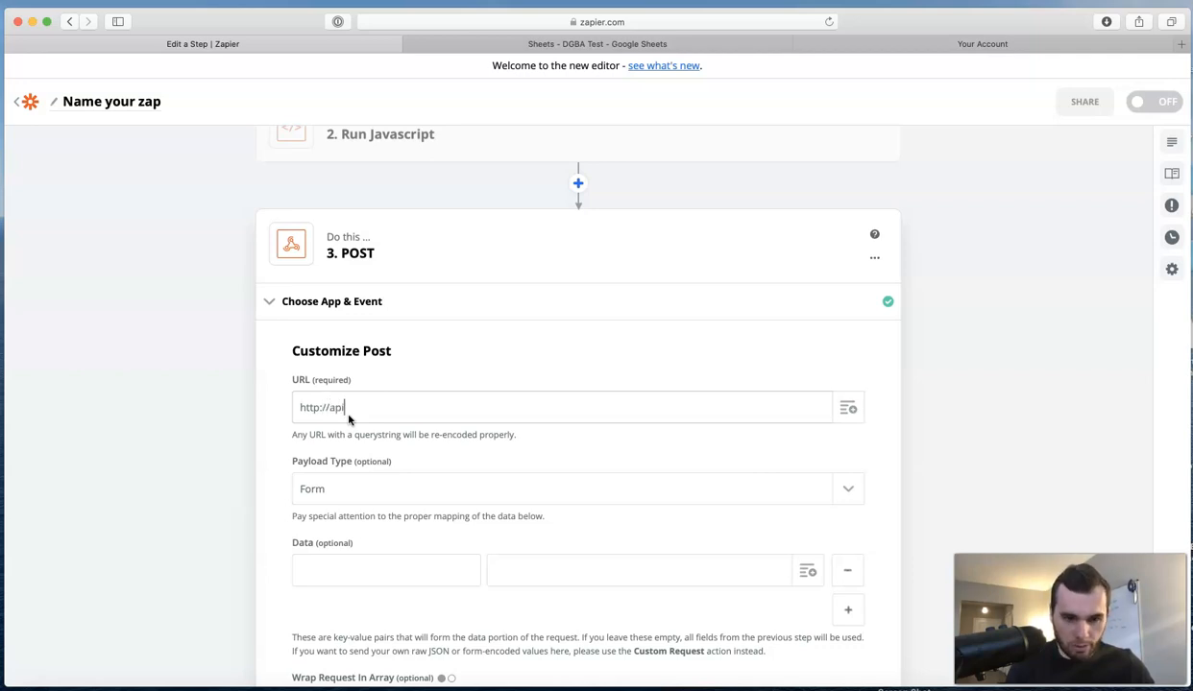
{"action": "type", "text": "i"}
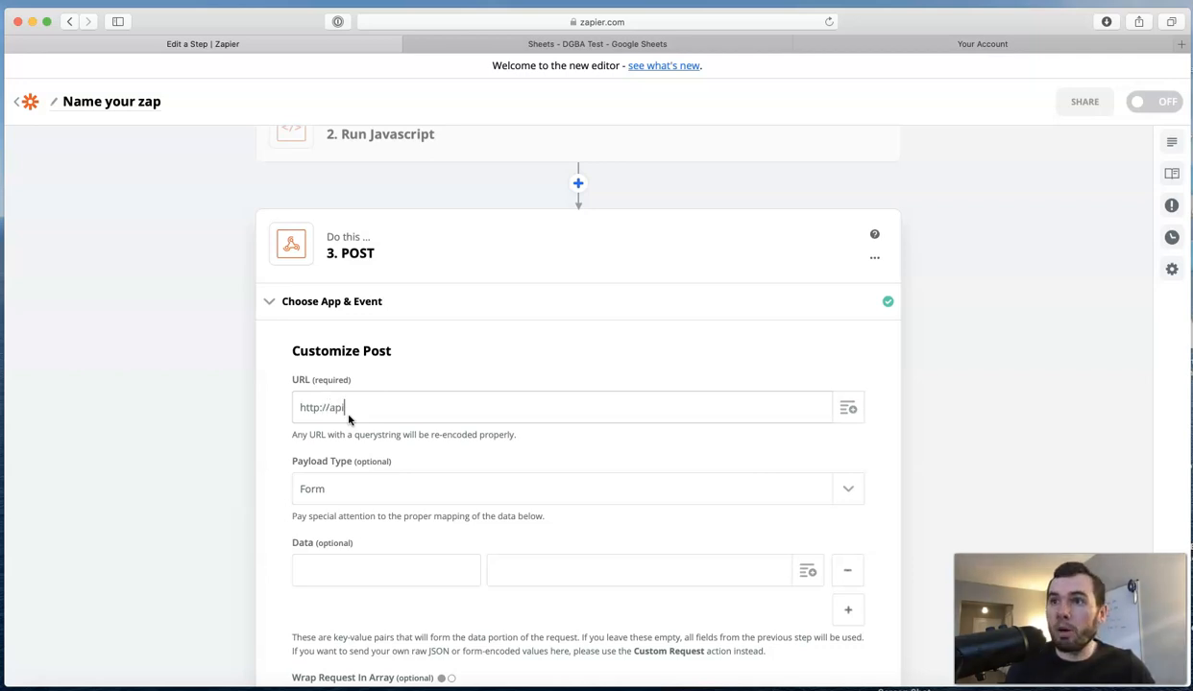
{"action": "type", "text": ".crm."}
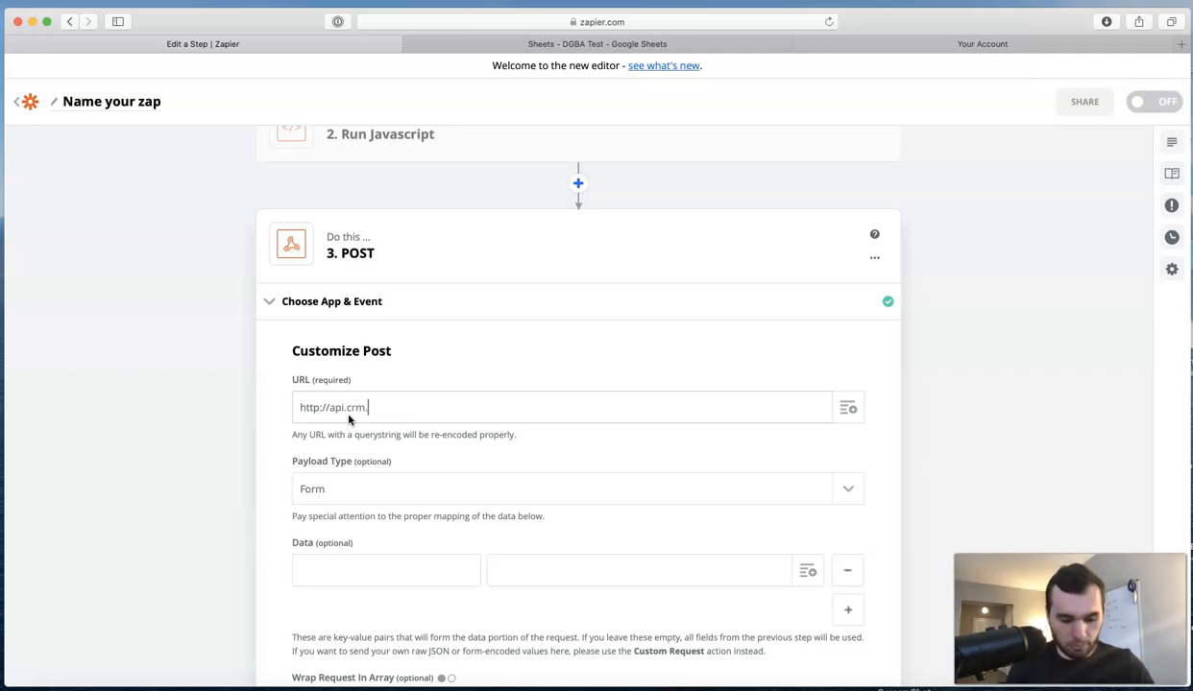
{"action": "type", "text": "digi"}
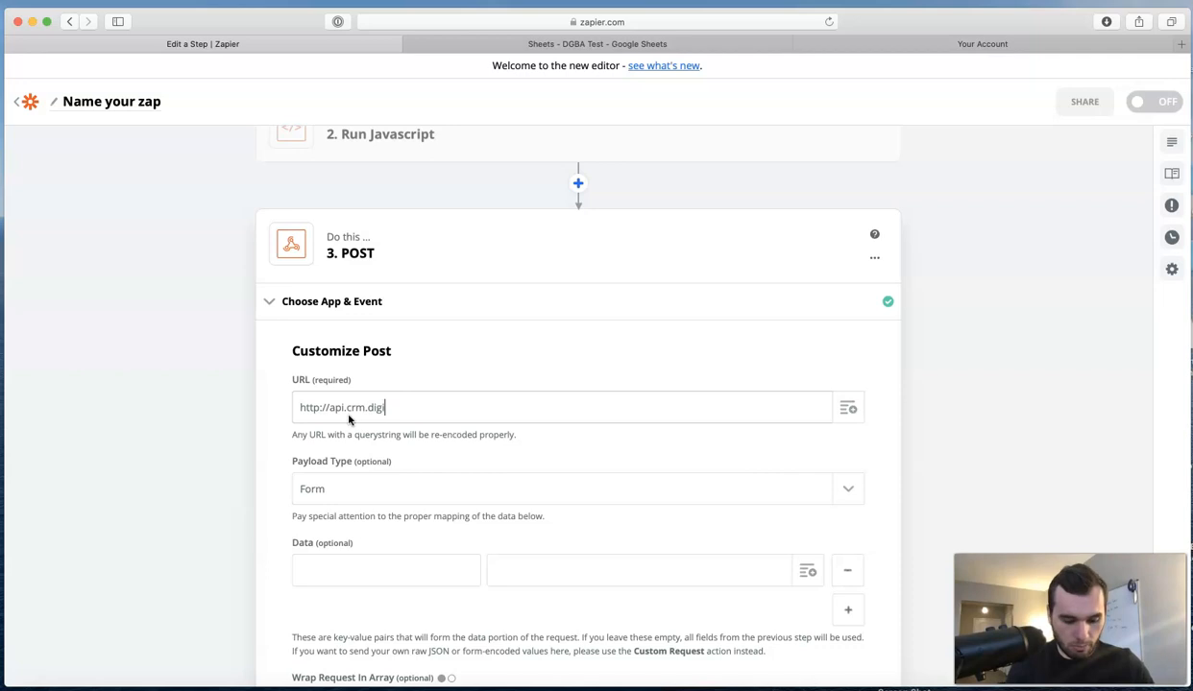
{"action": "type", "text": "talsenior"}
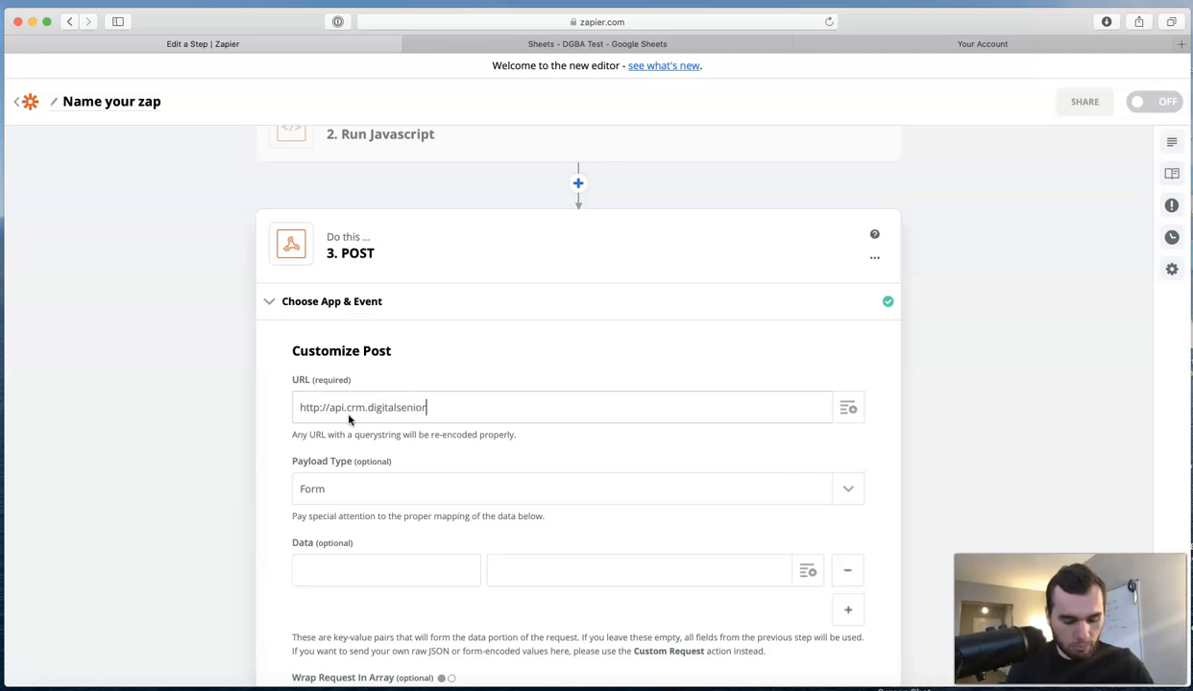
{"action": "type", "text": "benefite"}
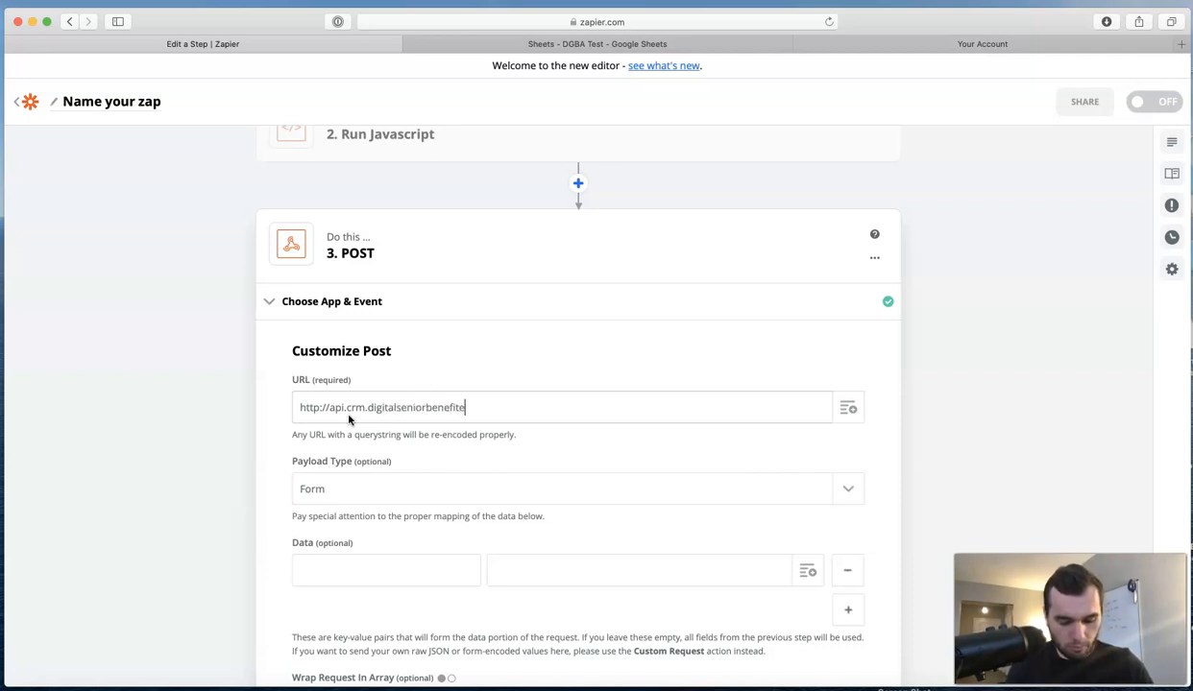
{"action": "key", "text": "BackSpace"}
{"action": "type", "text": "s.com"}
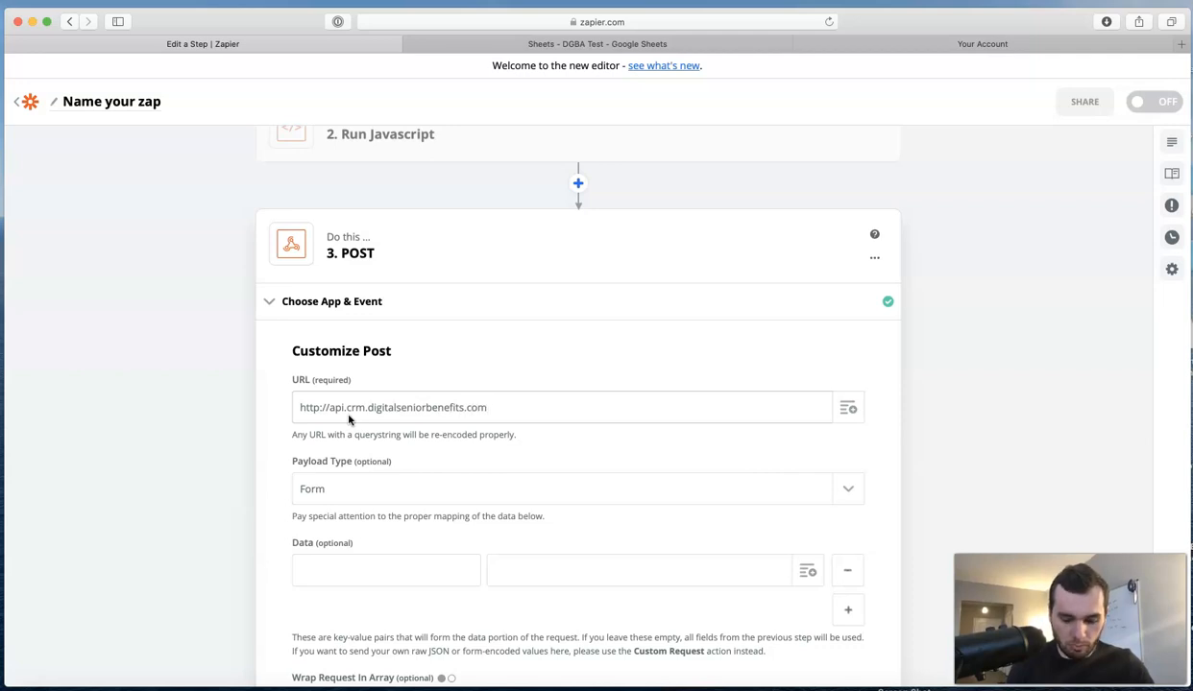
{"action": "type", "text": "/"}
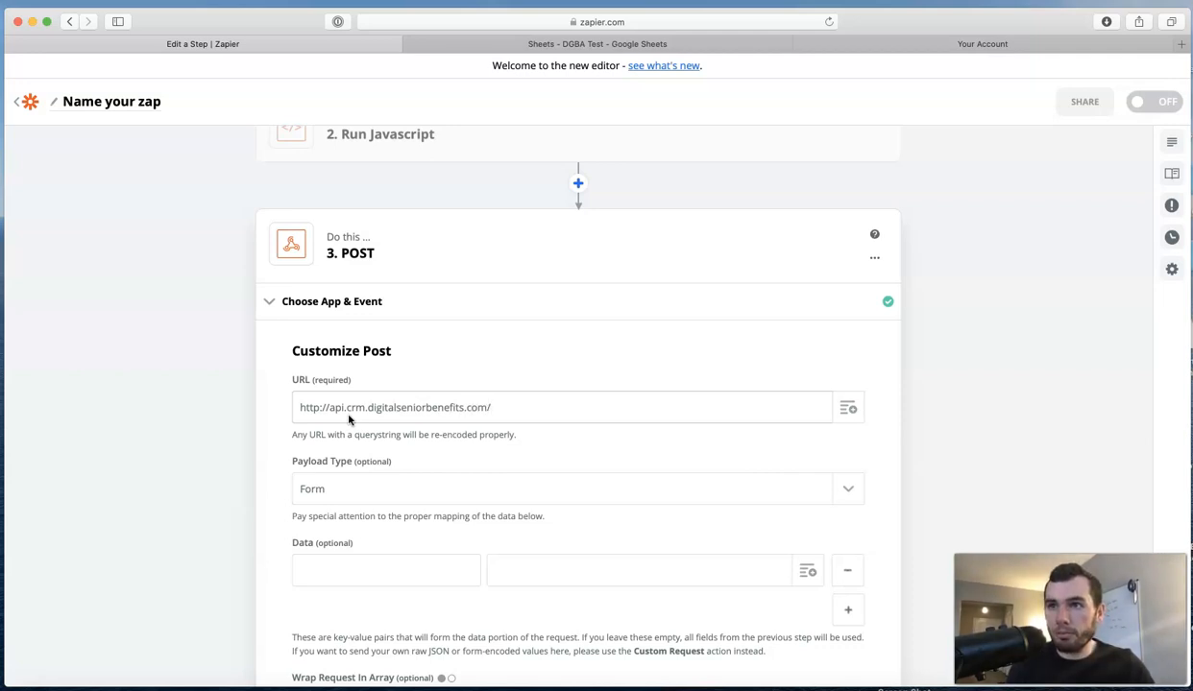
{"action": "type", "text": "inbound-lead"}
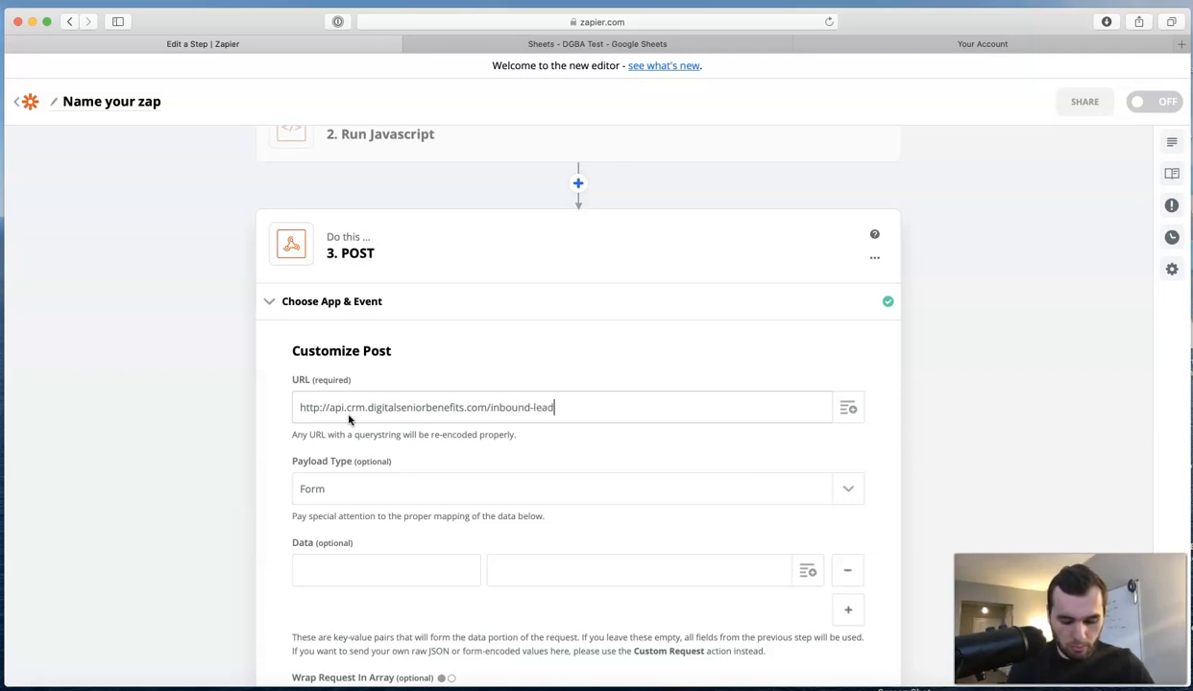
{"action": "type", "text": "/"}
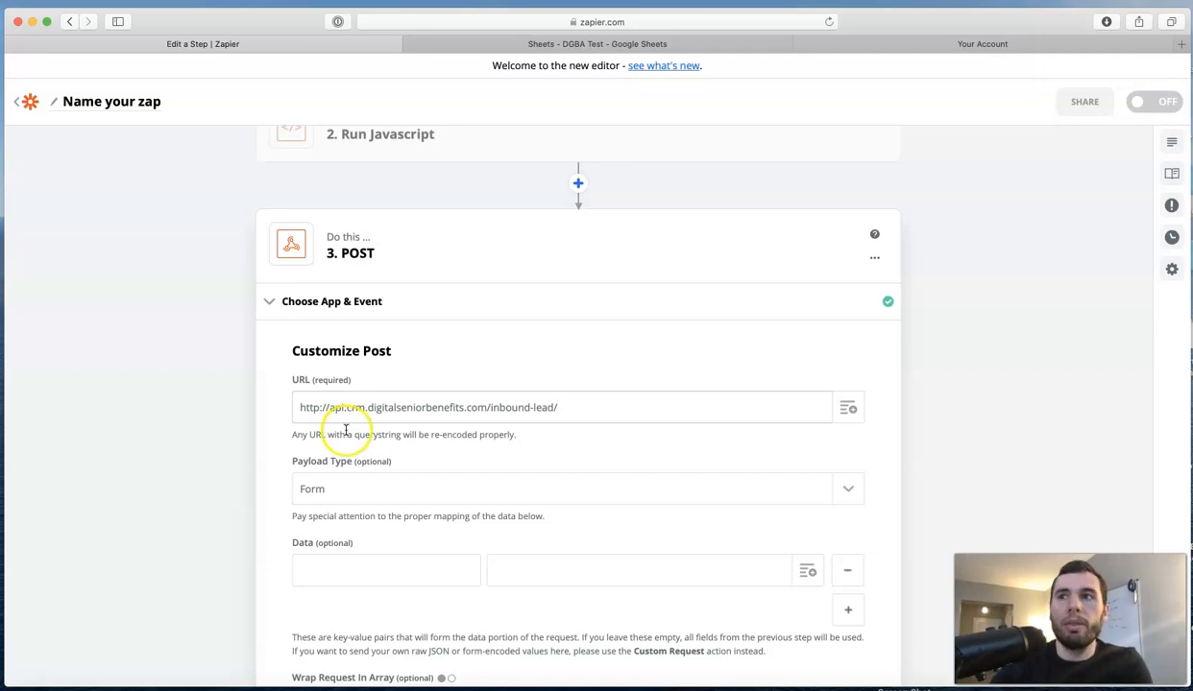
Keep Form as the payload type and bring the field-parameter PDF back over Zapier.
{"action": "scroll", "coordinate": [386, 479], "scroll_direction": "down", "scroll_amount": 1}
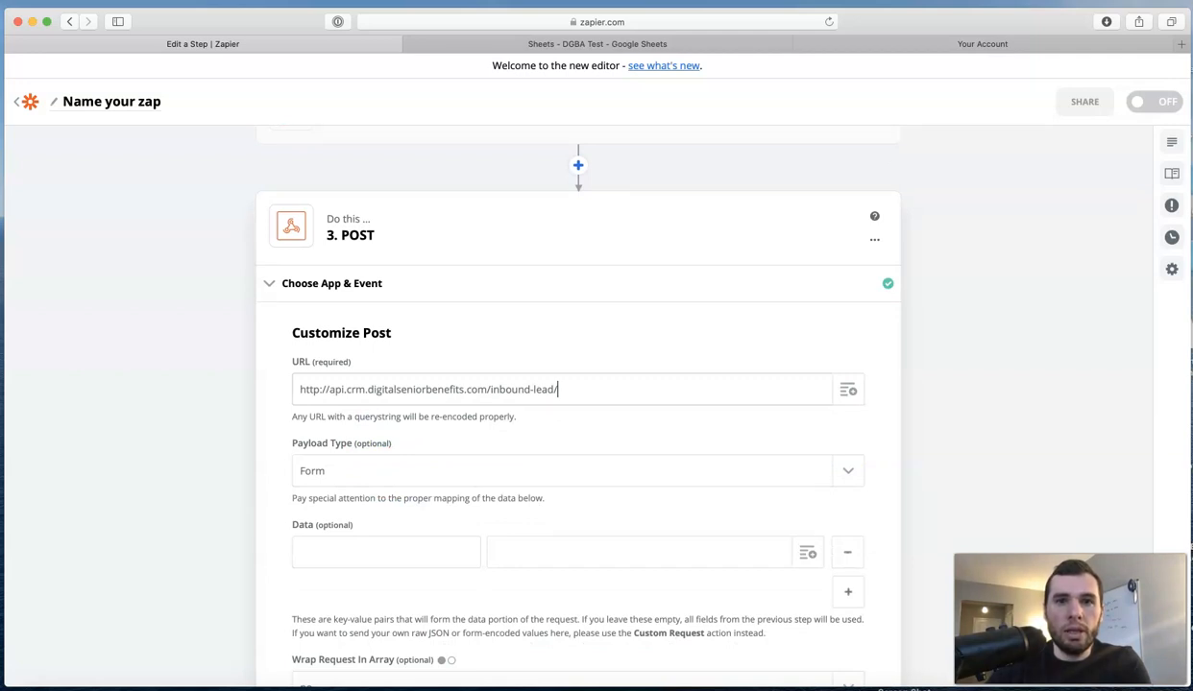
{"action": "left_click", "coordinate": [736, 477]}
{"action": "left_click", "coordinate": [736, 474]}
{"action": "scroll", "coordinate": [831, 419], "scroll_direction": "down", "scroll_amount": 3}
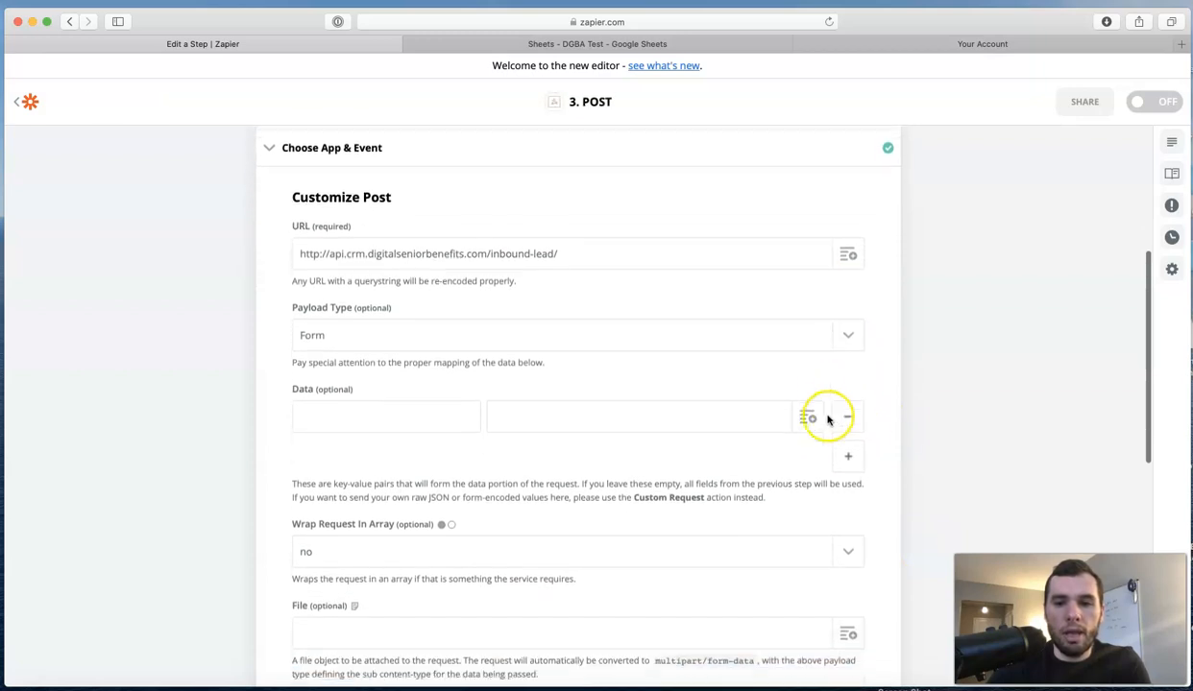
{"action": "scroll", "coordinate": [828, 419], "scroll_direction": "down", "scroll_amount": 2}
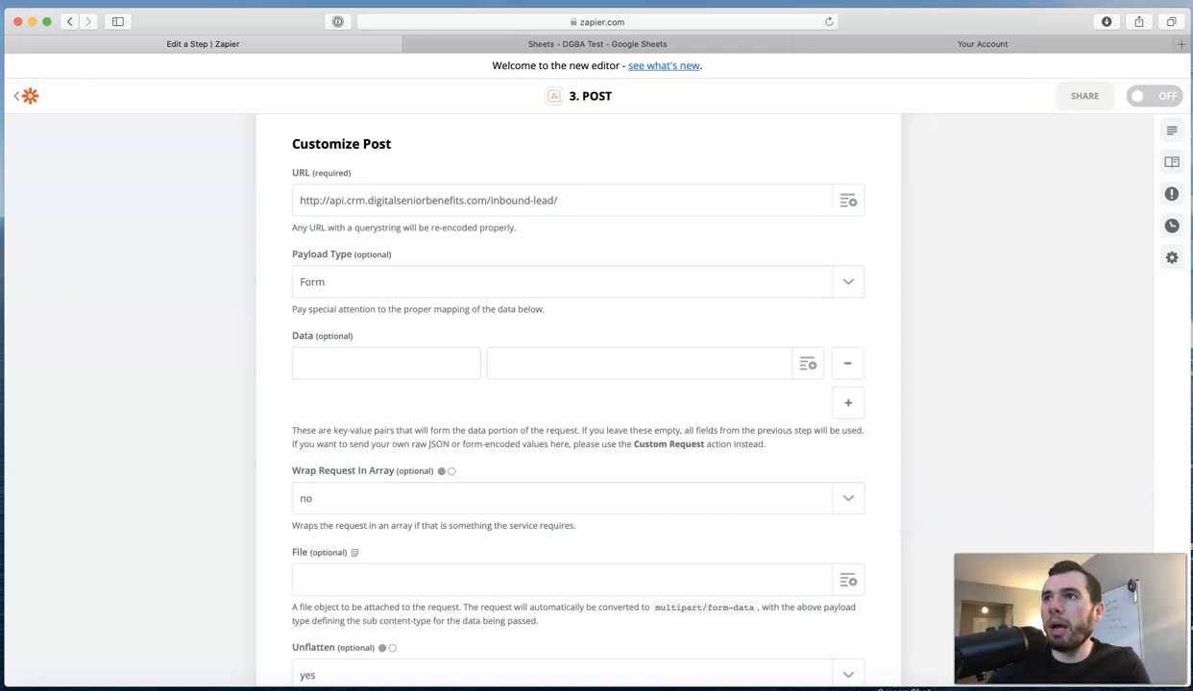
{"action": "left_click_drag", "start_coordinate": [1192, 480], "coordinate": [863, 51]}
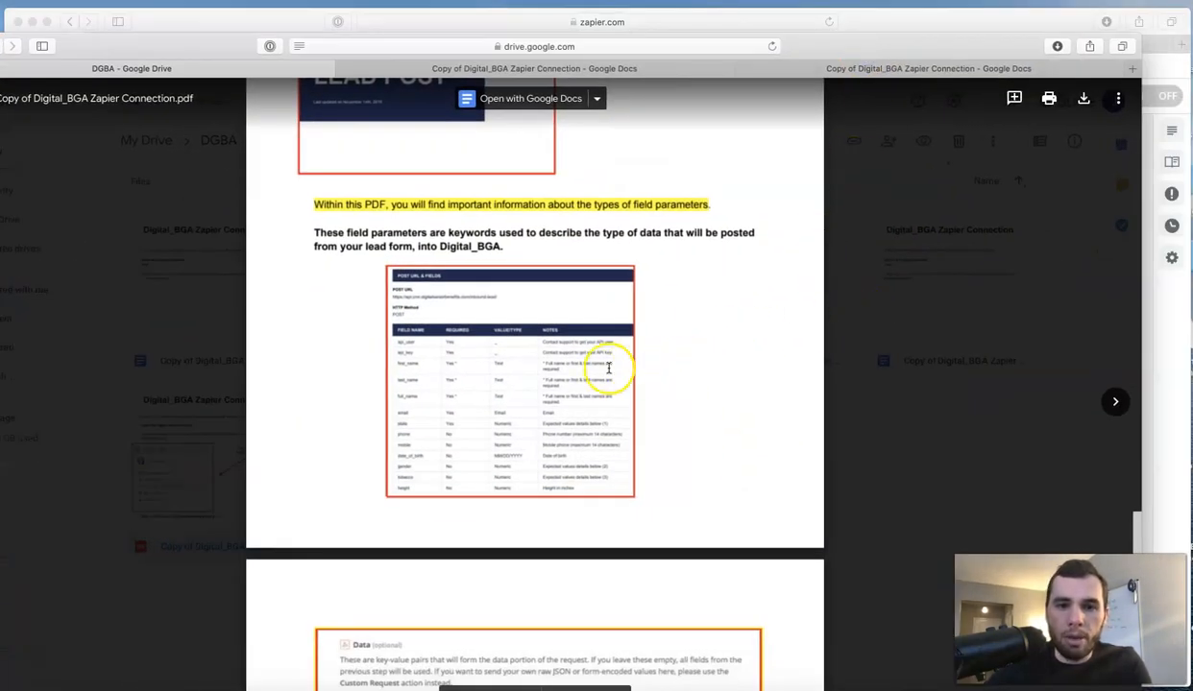
{"action": "scroll", "coordinate": [569, 374], "scroll_direction": "down", "scroll_amount": 3}
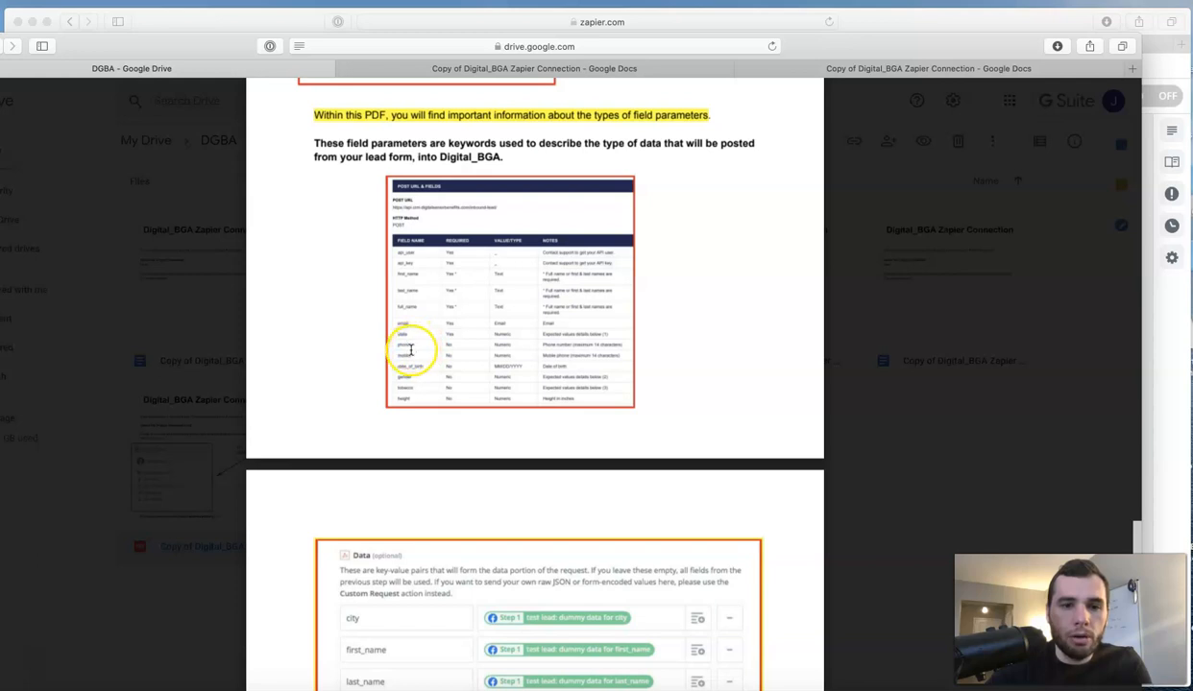
{"action": "left_click_drag", "start_coordinate": [197, 23], "coordinate": [1191, 125]}
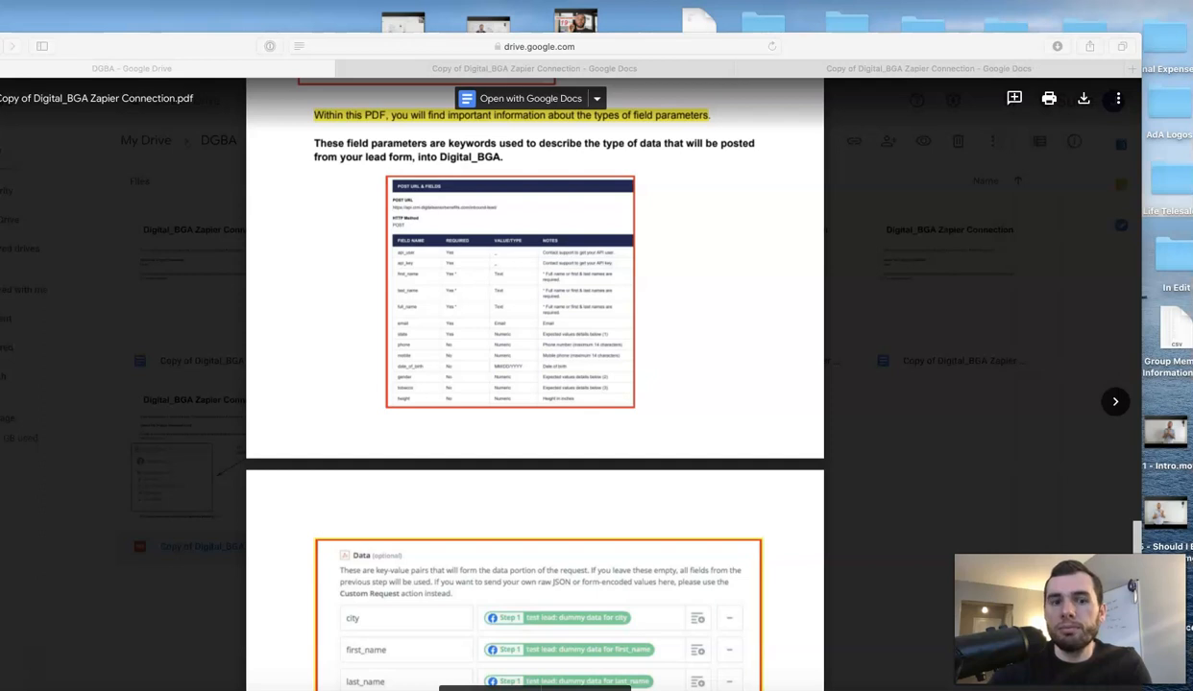
{"action": "left_click", "coordinate": [204, 40]}
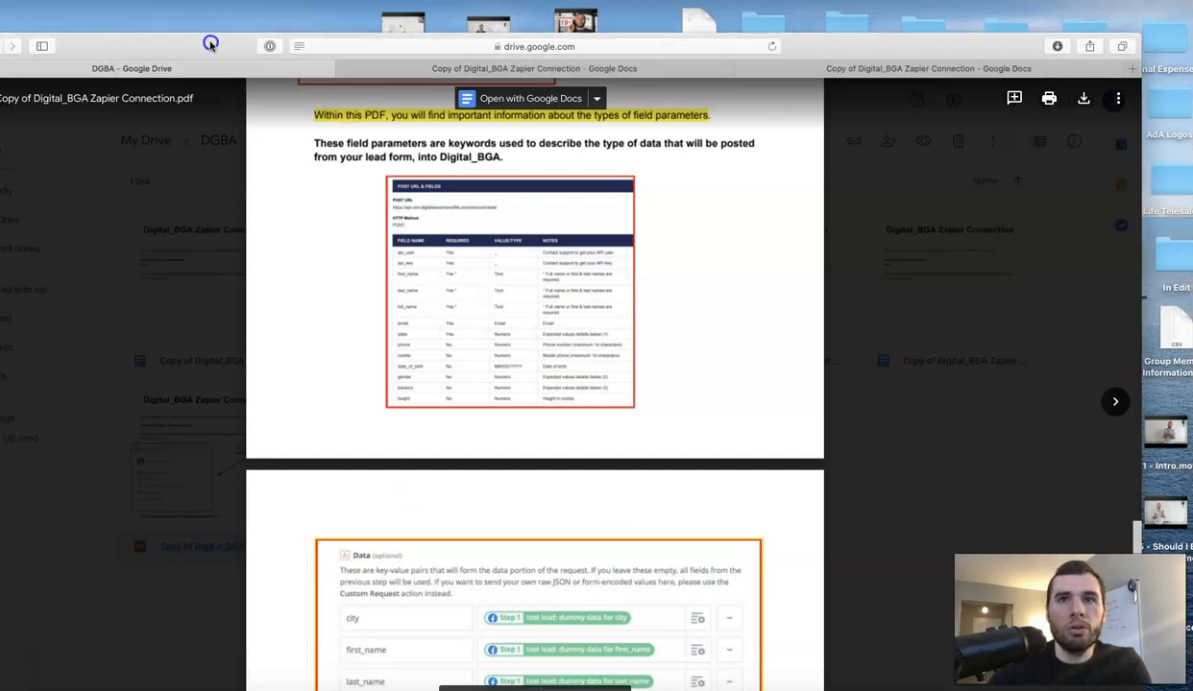
{"action": "left_click_drag", "start_coordinate": [1192, 384], "coordinate": [908, 26]}
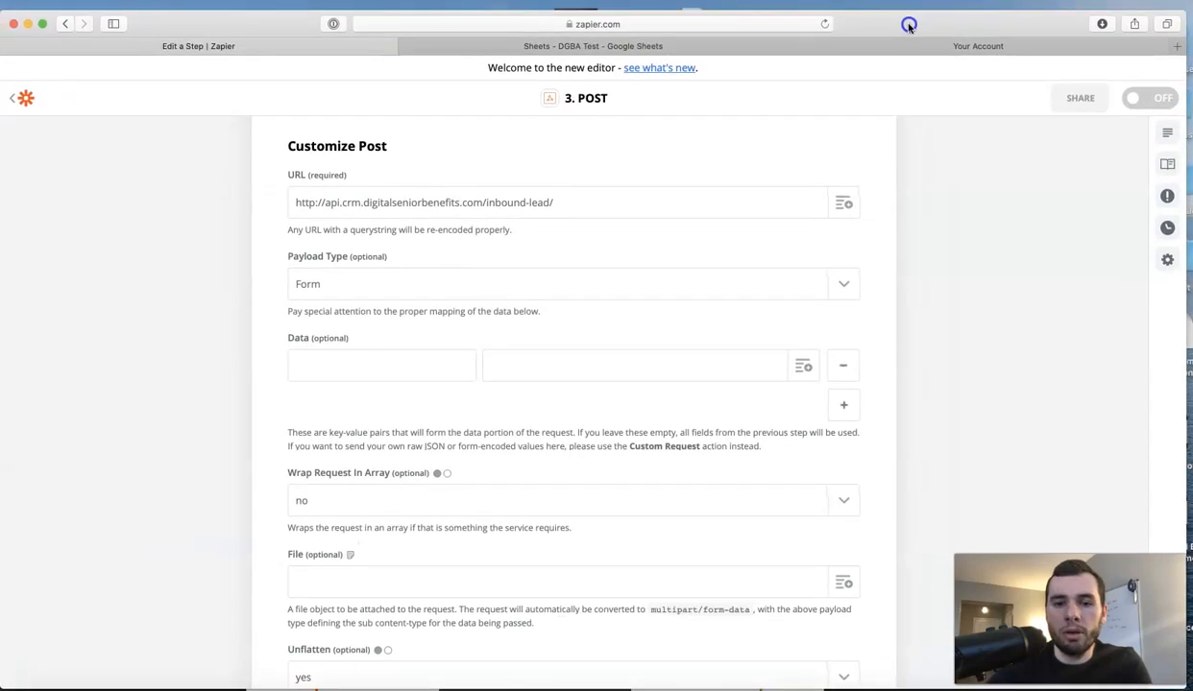
Map a full_name data key to the sheet row's Full Name field.
{"action": "left_click", "coordinate": [379, 367]}
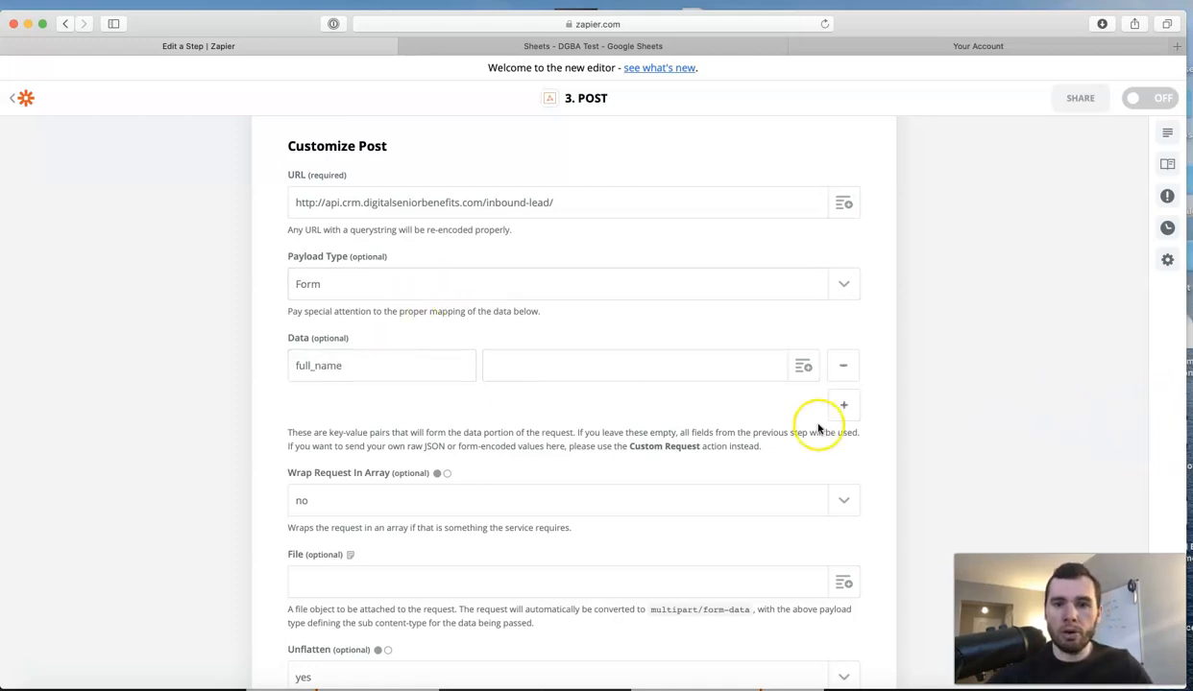
{"action": "scroll", "coordinate": [802, 377], "scroll_direction": "down", "scroll_amount": 1}
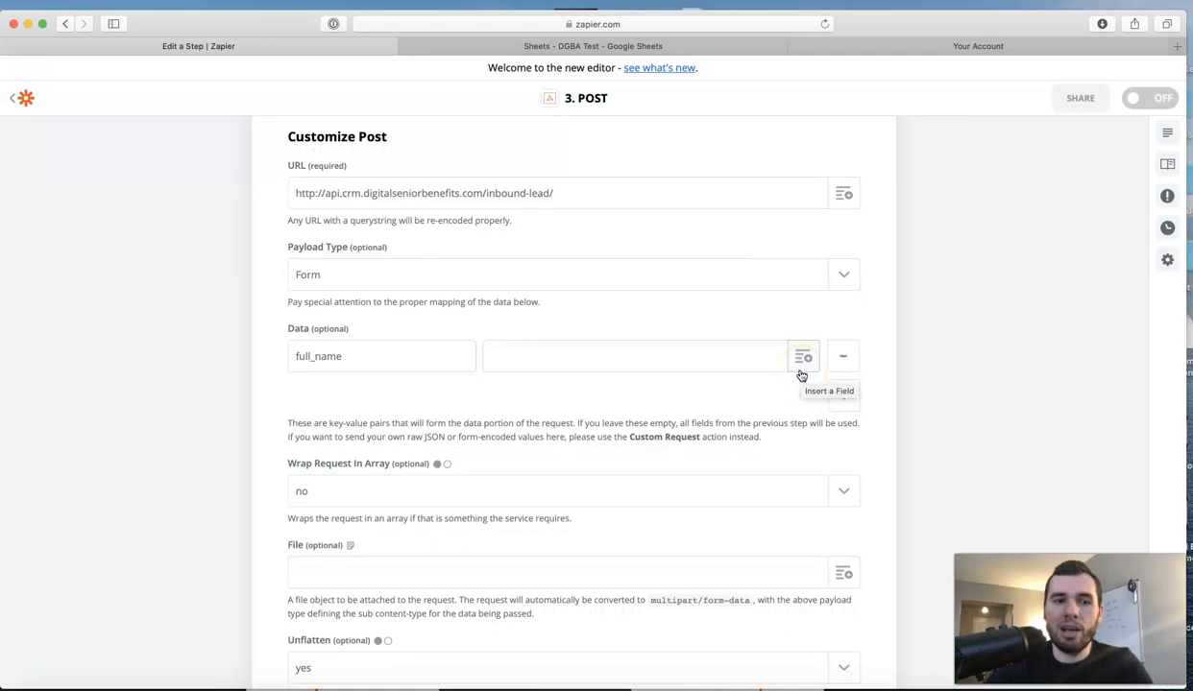
{"action": "left_click", "coordinate": [802, 359]}
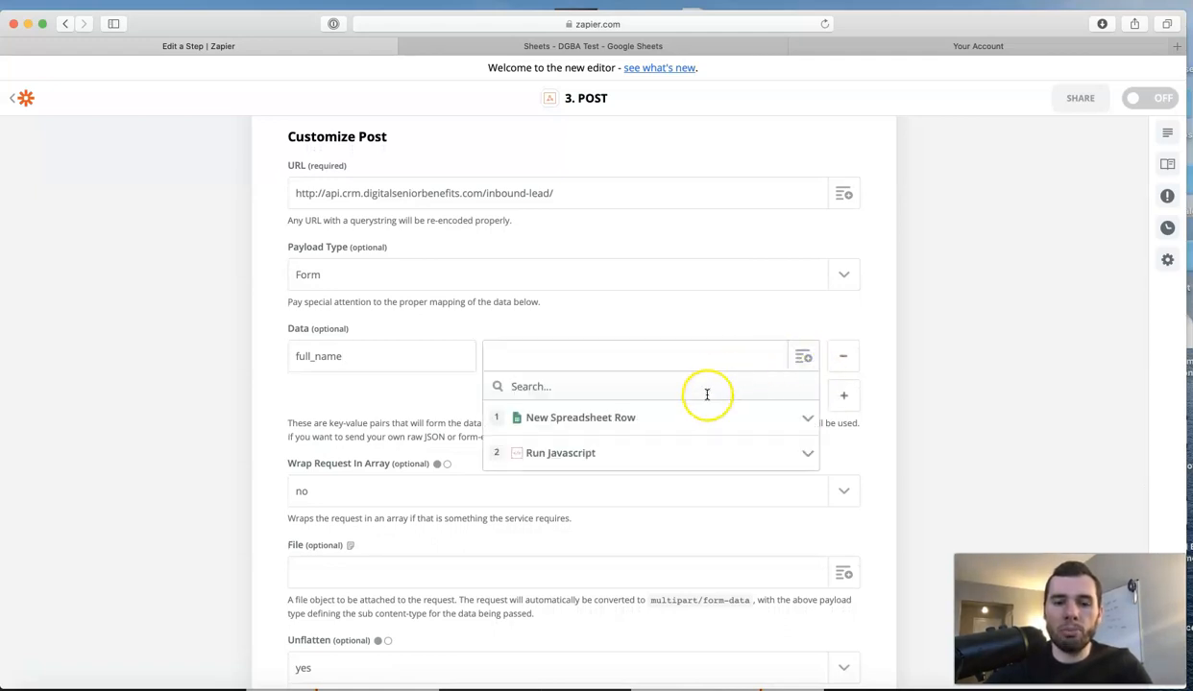
{"action": "left_click", "coordinate": [684, 417]}
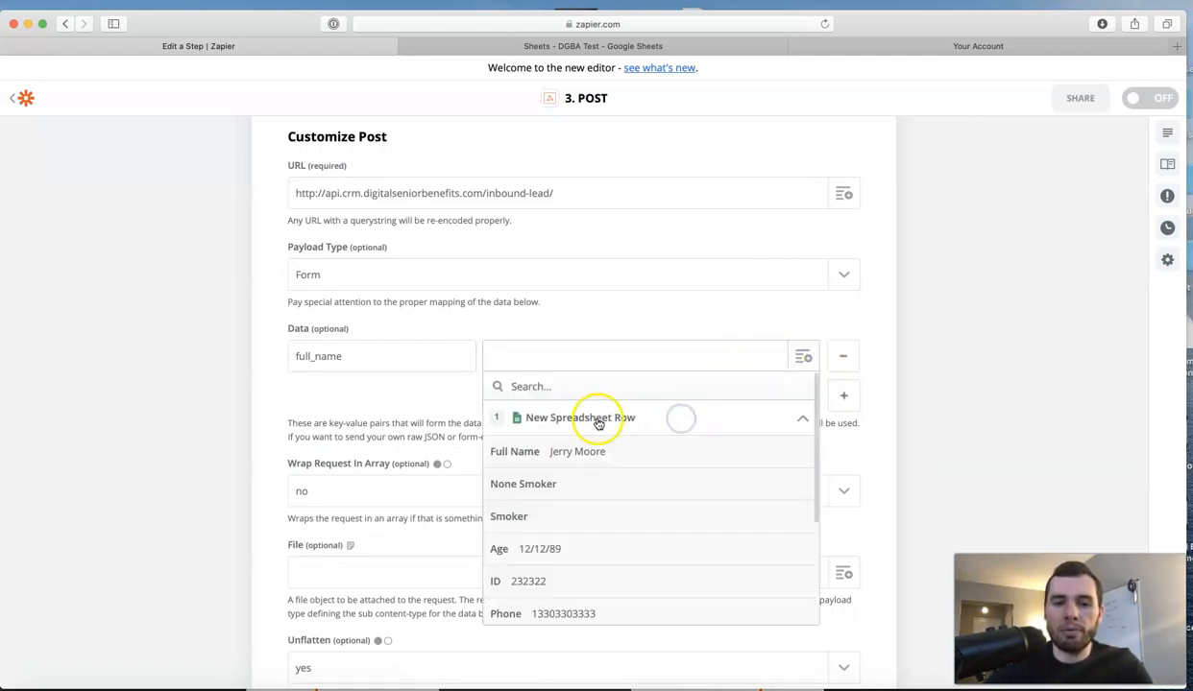
{"action": "left_click", "coordinate": [530, 452]}
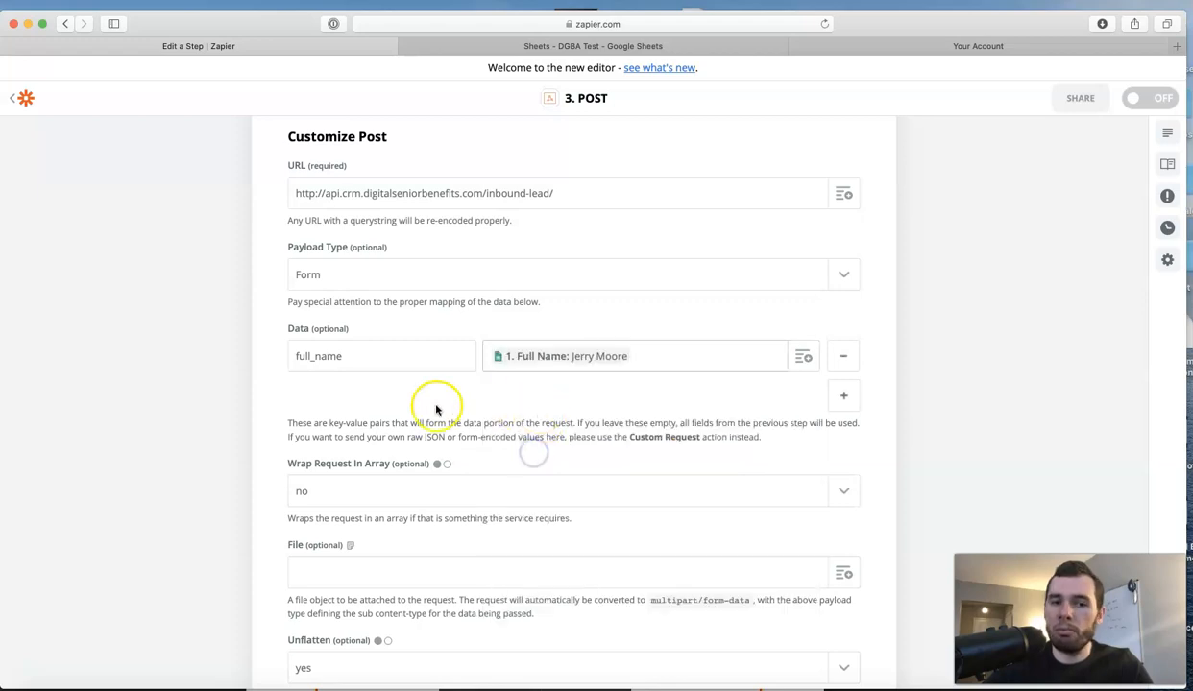
Add a 'phone' data key mapped to the Run Javascript step's Phone output.
{"action": "left_click", "coordinate": [845, 393]}
{"action": "left_click", "coordinate": [375, 397]}
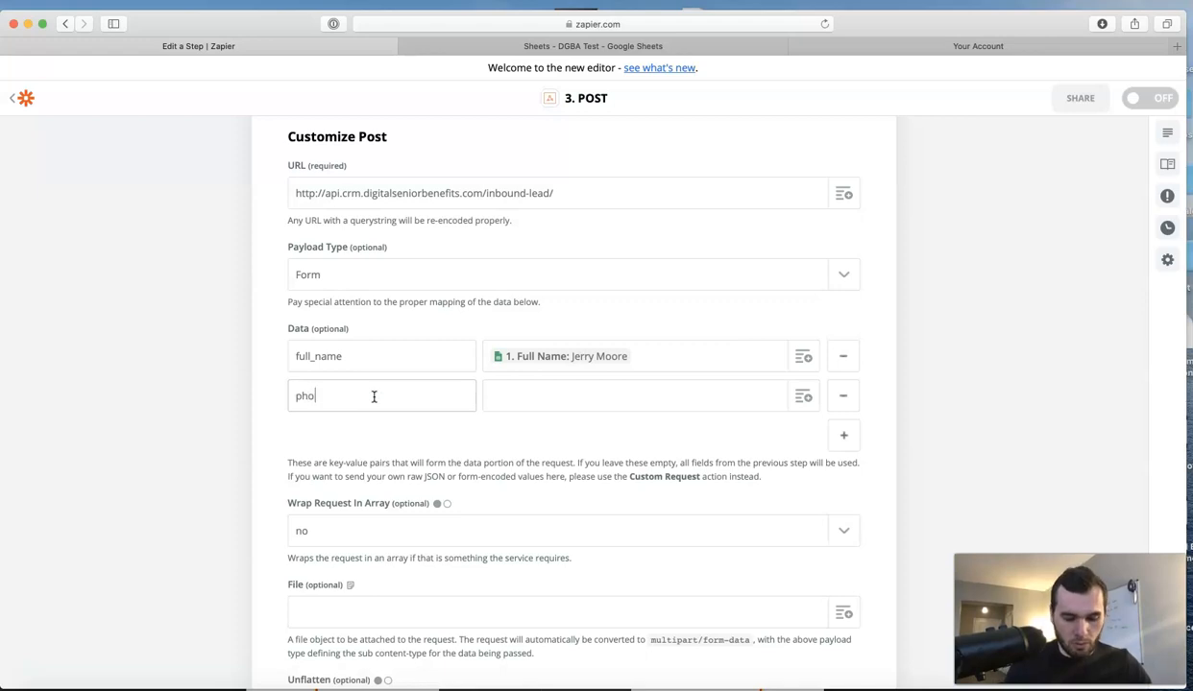
{"action": "type", "text": "phone"}
{"action": "left_click", "coordinate": [773, 394]}
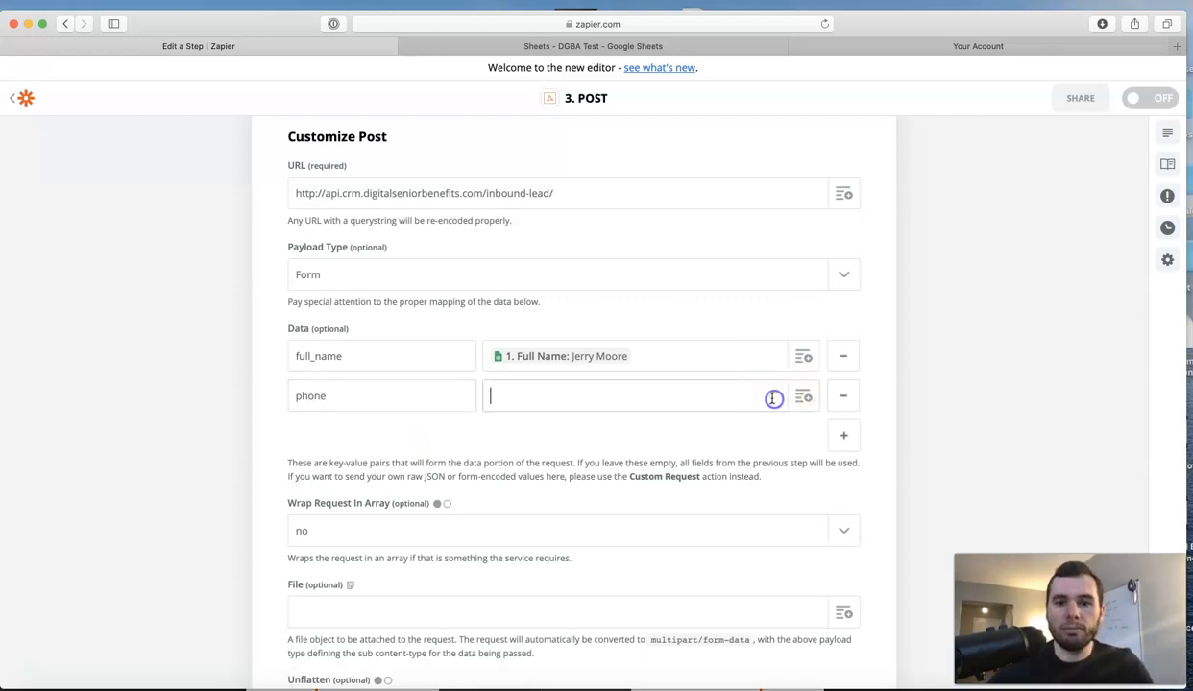
{"action": "left_click", "coordinate": [807, 398]}
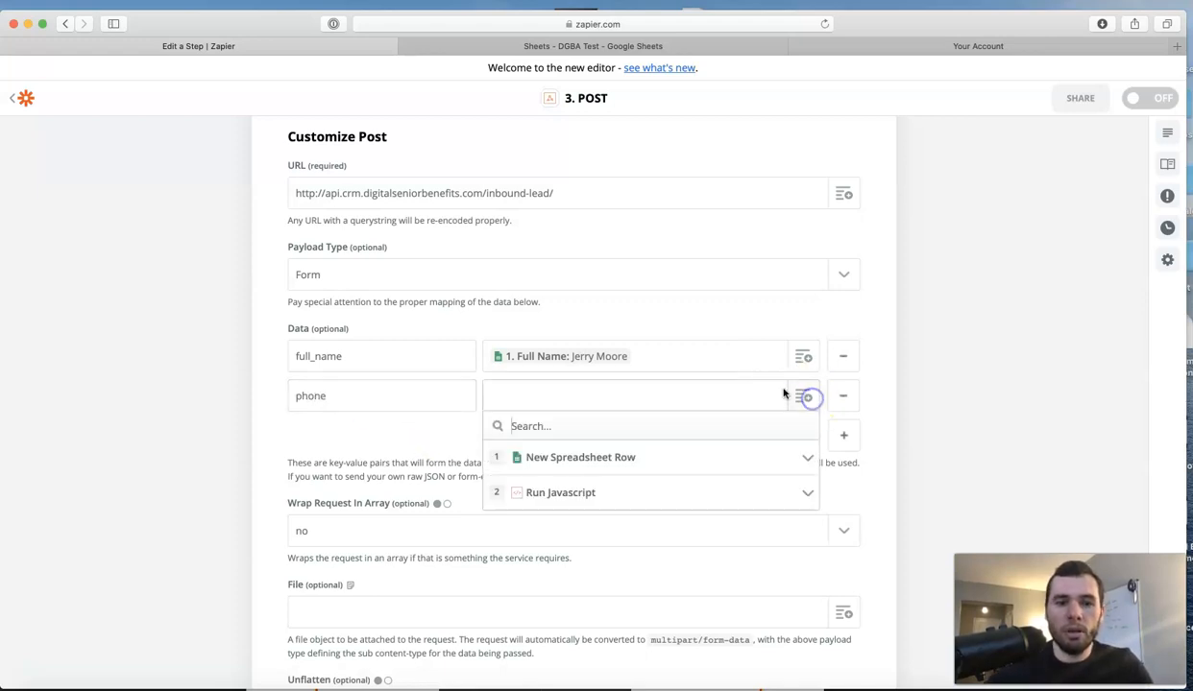
{"action": "left_click", "coordinate": [661, 488]}
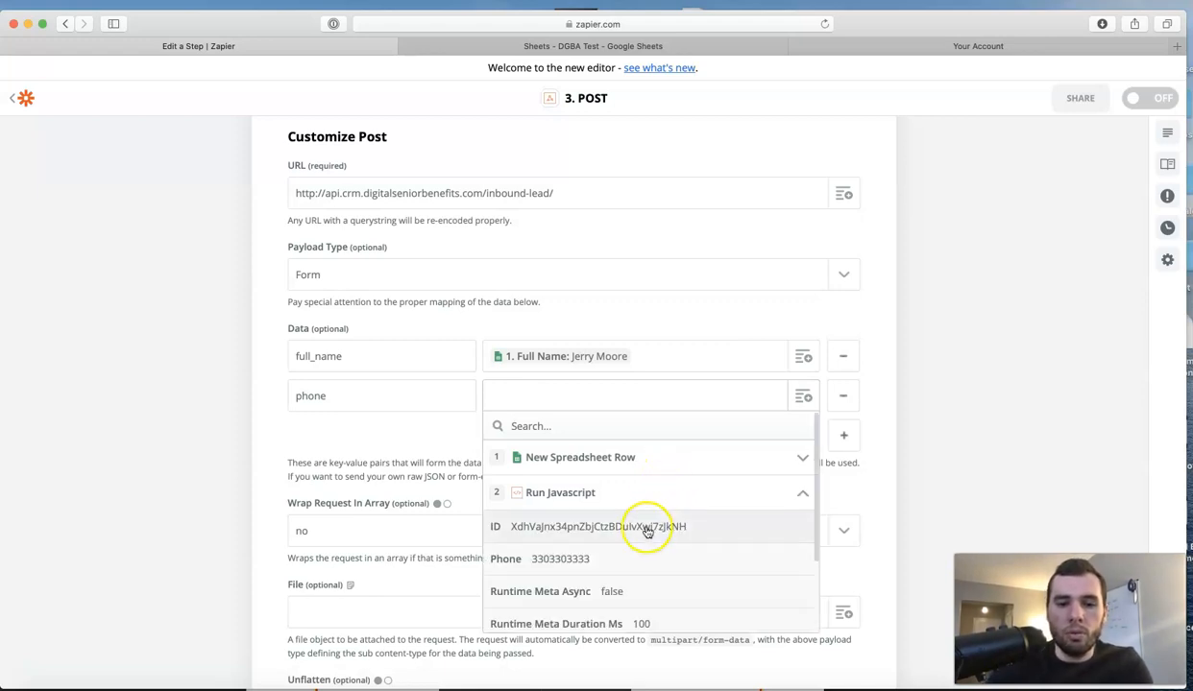
{"action": "left_click", "coordinate": [576, 564]}
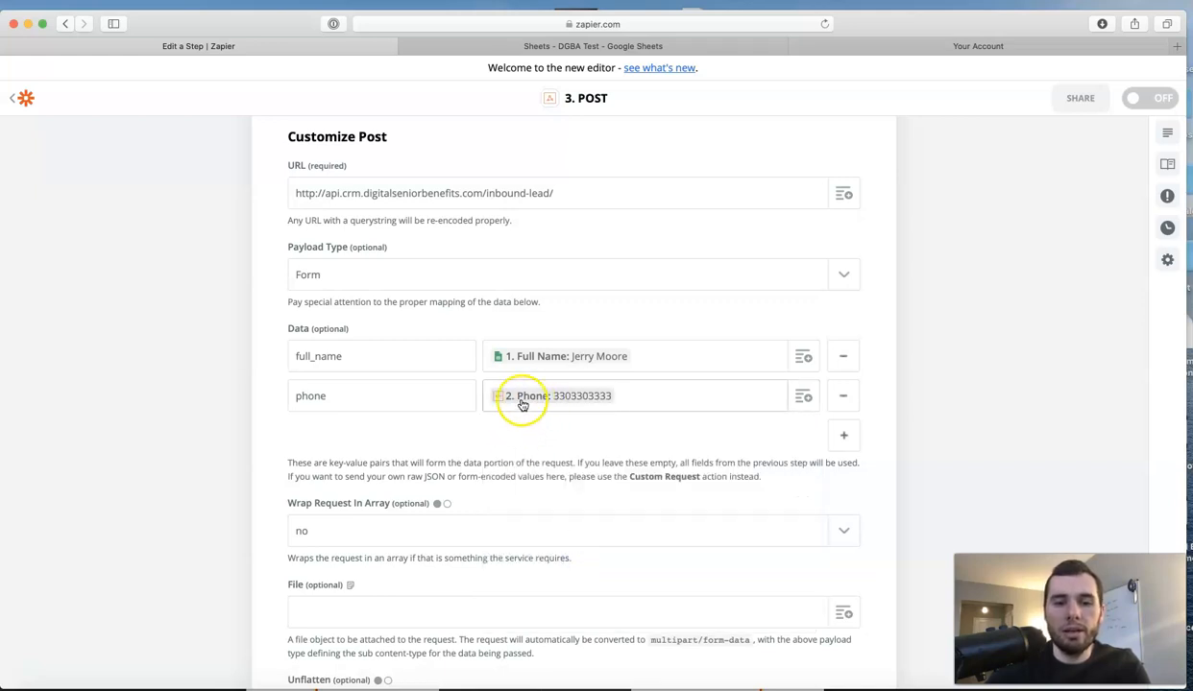
Add another data row with the key 'email'.
{"action": "left_click", "coordinate": [843, 436]}
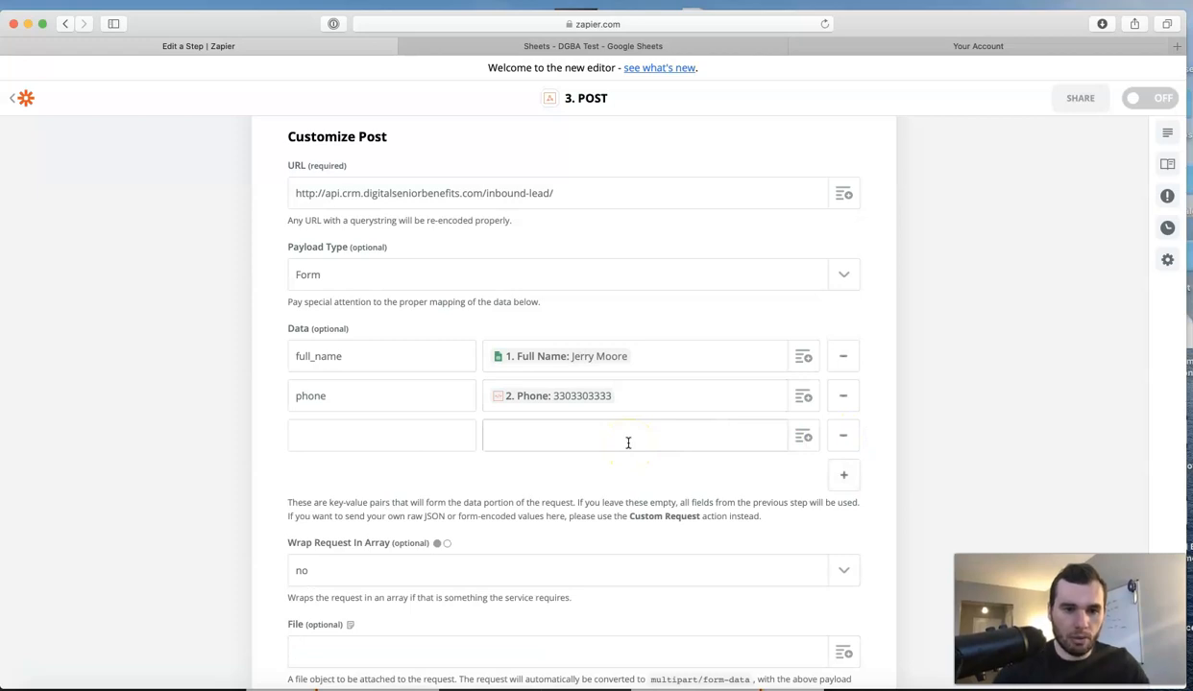
{"action": "left_click", "coordinate": [326, 432]}
{"action": "type", "text": "e"}
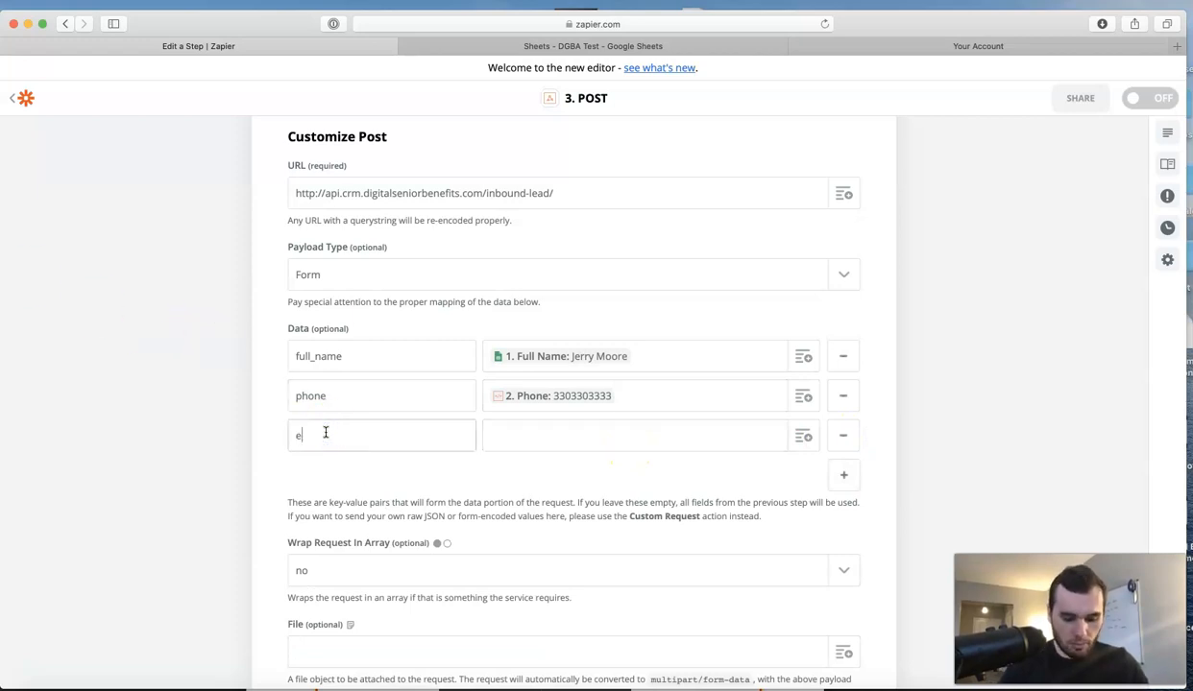
{"action": "key", "text": "BackSpace"}
{"action": "key", "text": "BackSpace"}
{"action": "key", "text": "BackSpace"}
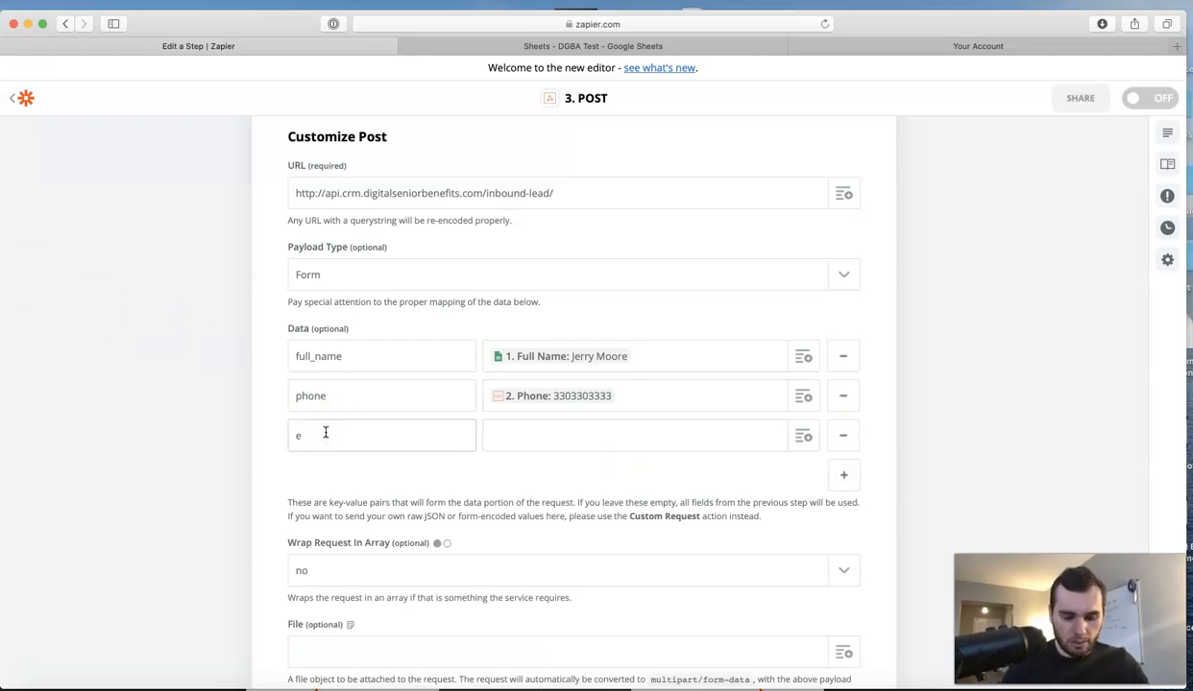
{"action": "left_click", "coordinate": [519, 440]}
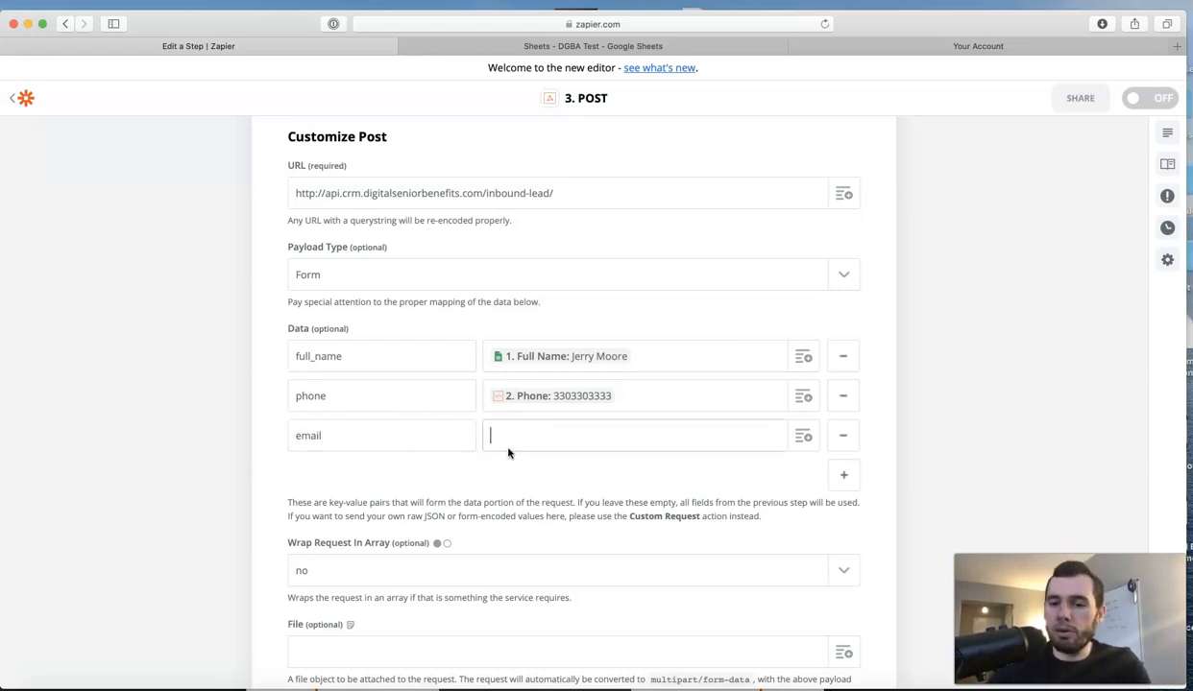
Map the email value to New Spreadsheet Row's Email column, then switch to the DGBA Test sheet.
{"action": "left_click", "coordinate": [523, 451]}
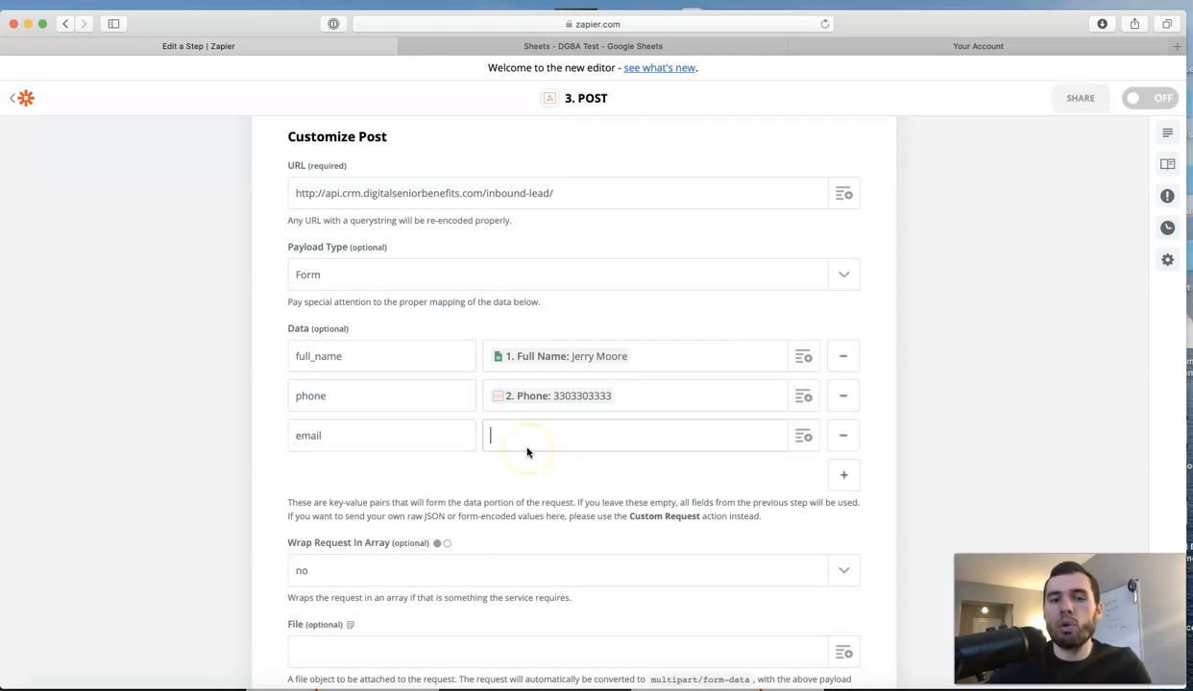
{"action": "left_click", "coordinate": [520, 448]}
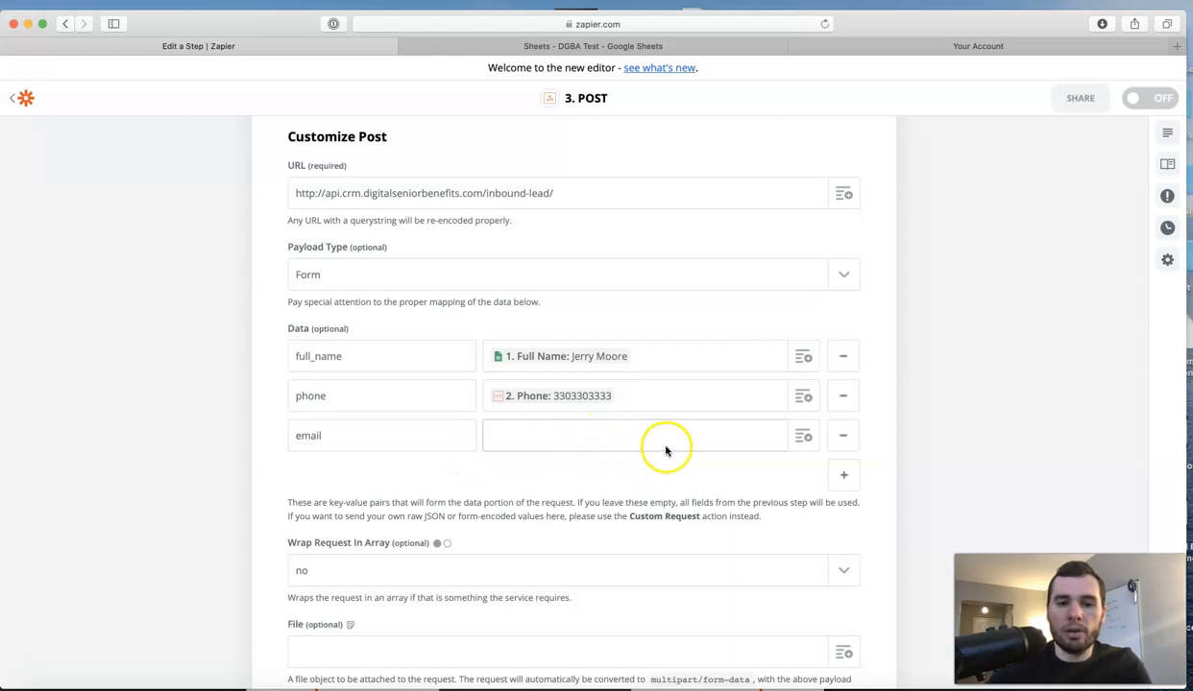
{"action": "left_click", "coordinate": [797, 439]}
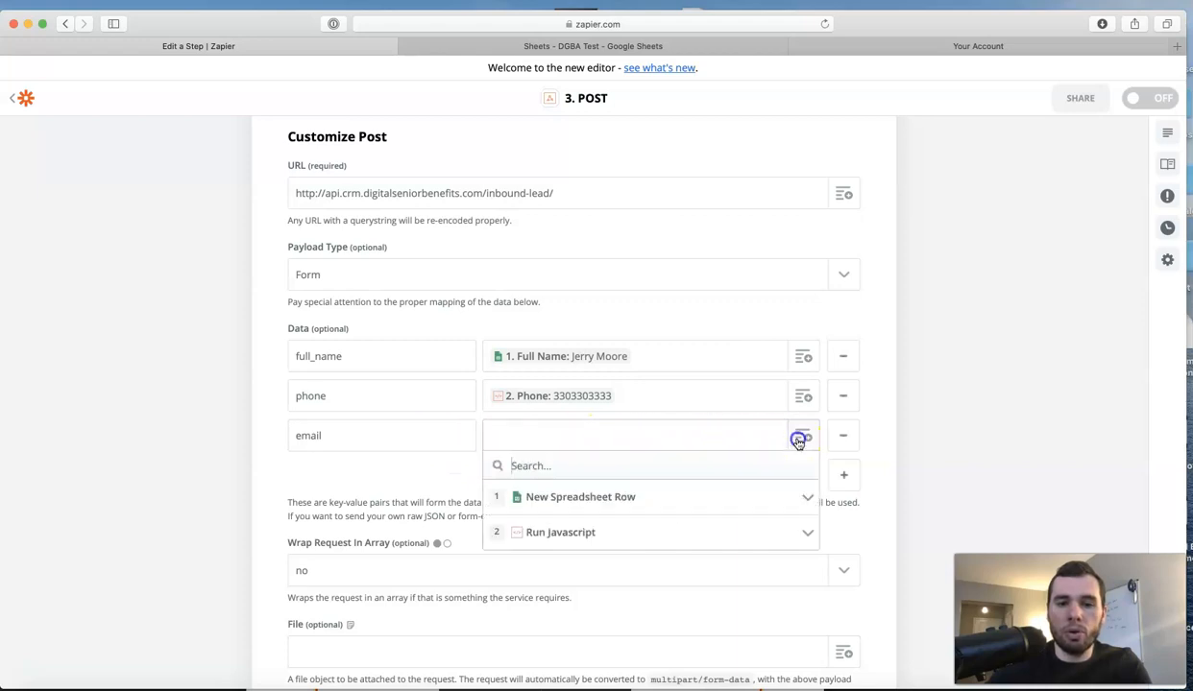
{"action": "left_click", "coordinate": [705, 500]}
{"action": "scroll", "coordinate": [666, 529], "scroll_direction": "down", "scroll_amount": 4}
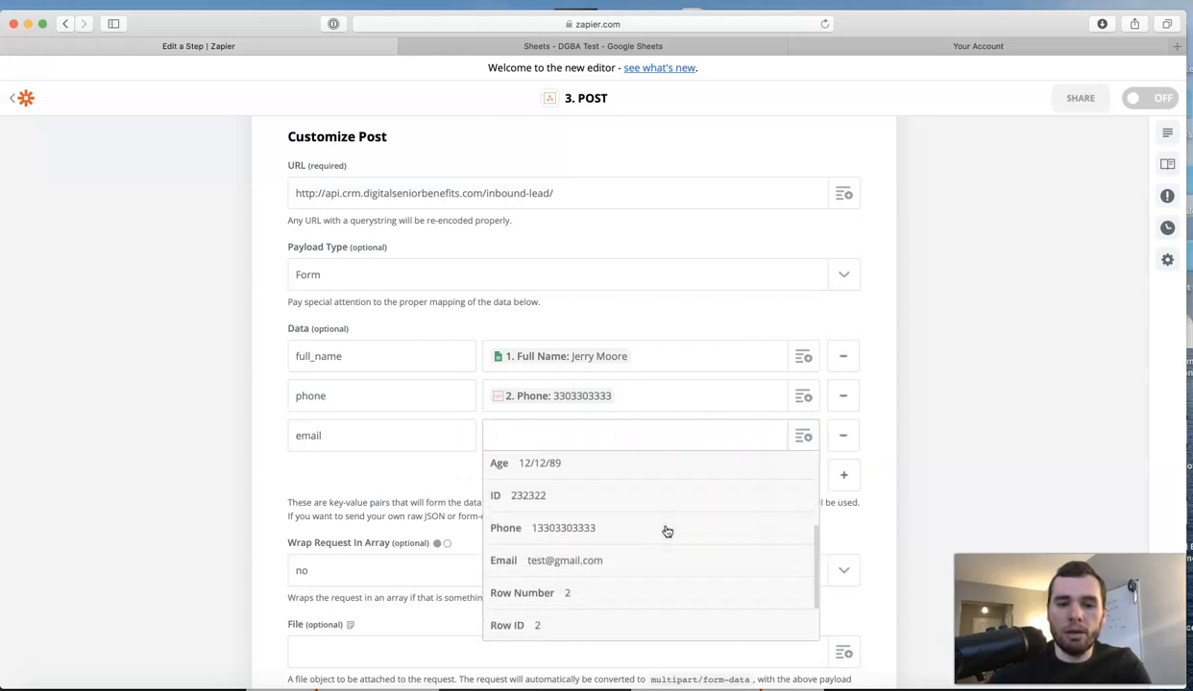
{"action": "left_click", "coordinate": [600, 564]}
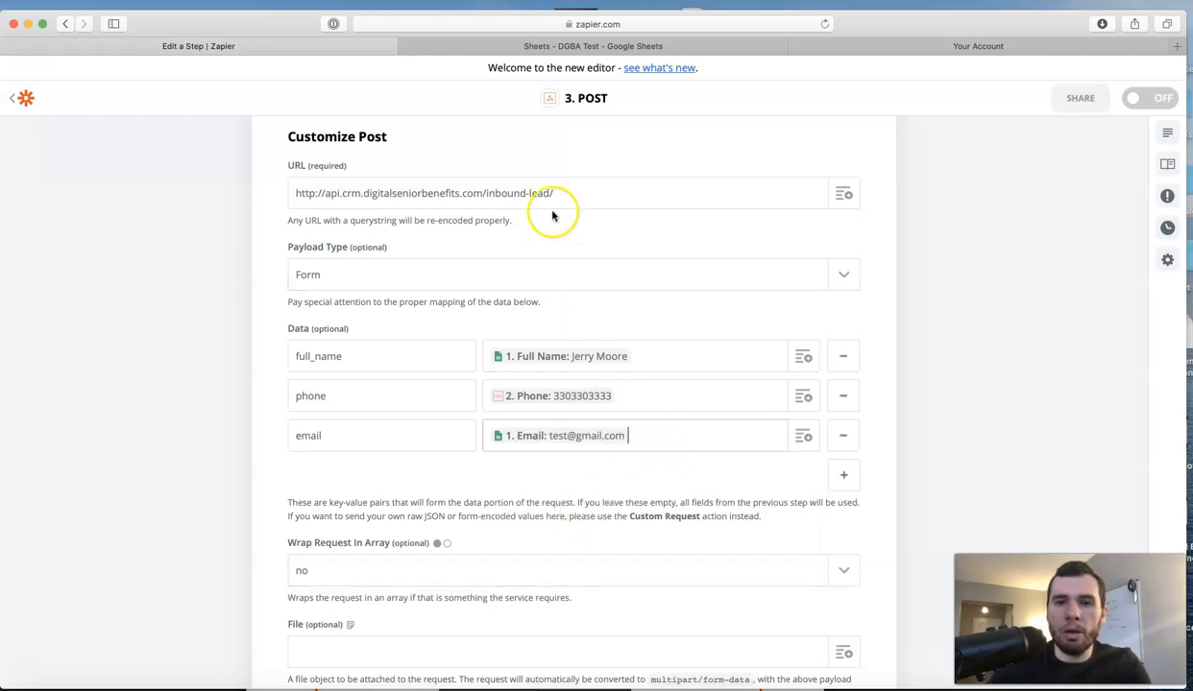
{"action": "left_click", "coordinate": [594, 53]}
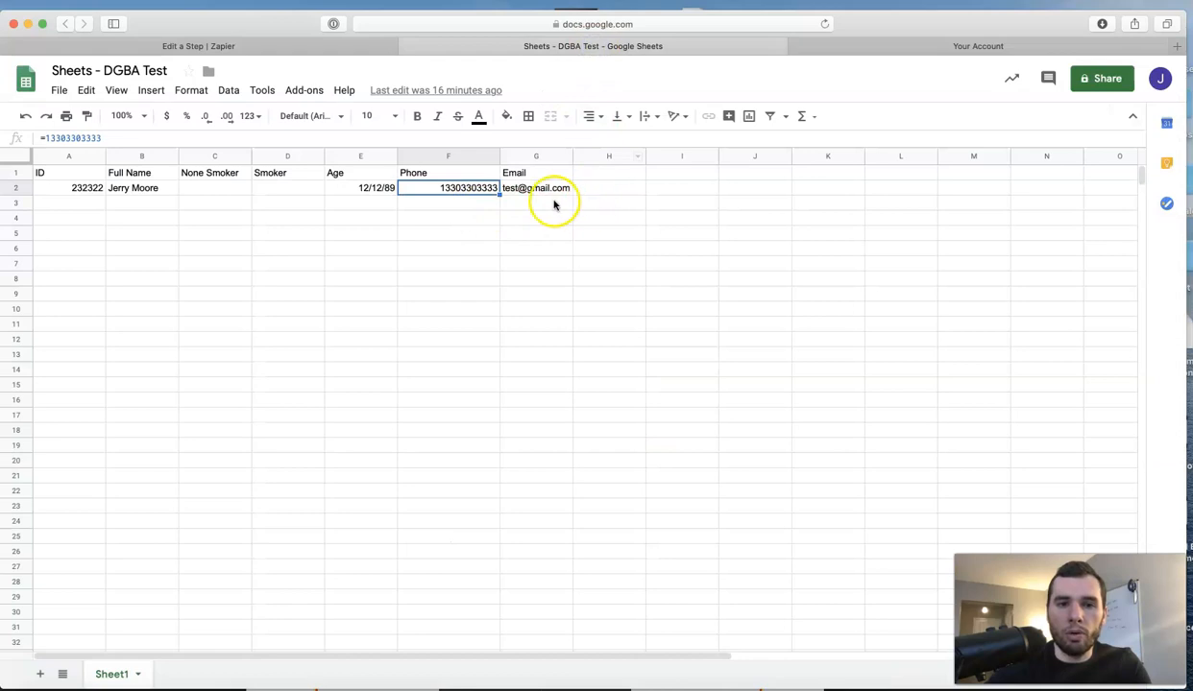
Check the email cells in column G of the DGBA Test sheet, then return to Zapier.
{"action": "left_click", "coordinate": [555, 202]}
{"action": "left_click", "coordinate": [544, 218]}
{"action": "left_click", "coordinate": [541, 233]}
{"action": "left_click", "coordinate": [539, 249]}
{"action": "left_click", "coordinate": [538, 263]}
{"action": "left_click", "coordinate": [548, 279]}
{"action": "left_click", "coordinate": [545, 294]}
{"action": "left_click", "coordinate": [542, 309]}
{"action": "left_click", "coordinate": [544, 324]}
{"action": "left_click", "coordinate": [541, 339]}
{"action": "left_click", "coordinate": [540, 355]}
{"action": "left_click", "coordinate": [539, 370]}
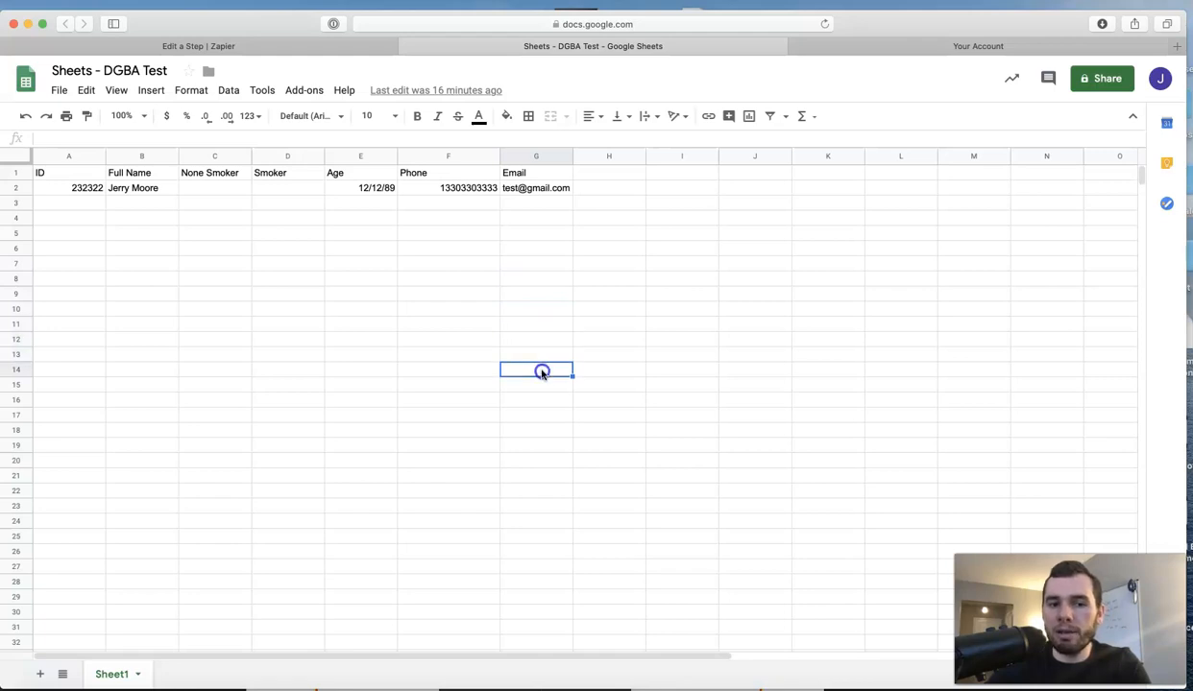
{"action": "left_click", "coordinate": [326, 45]}
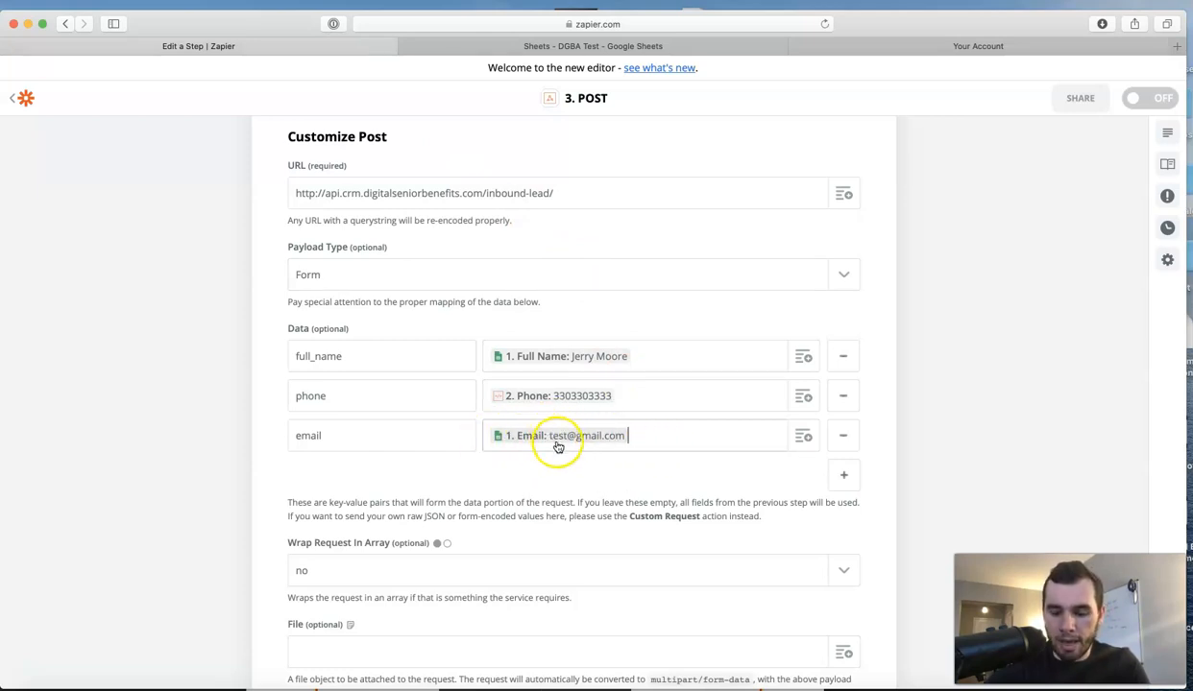
Replace the mapped email with a typed placeholder address and add a fourth data row.
{"action": "key", "text": "BackSpace"}
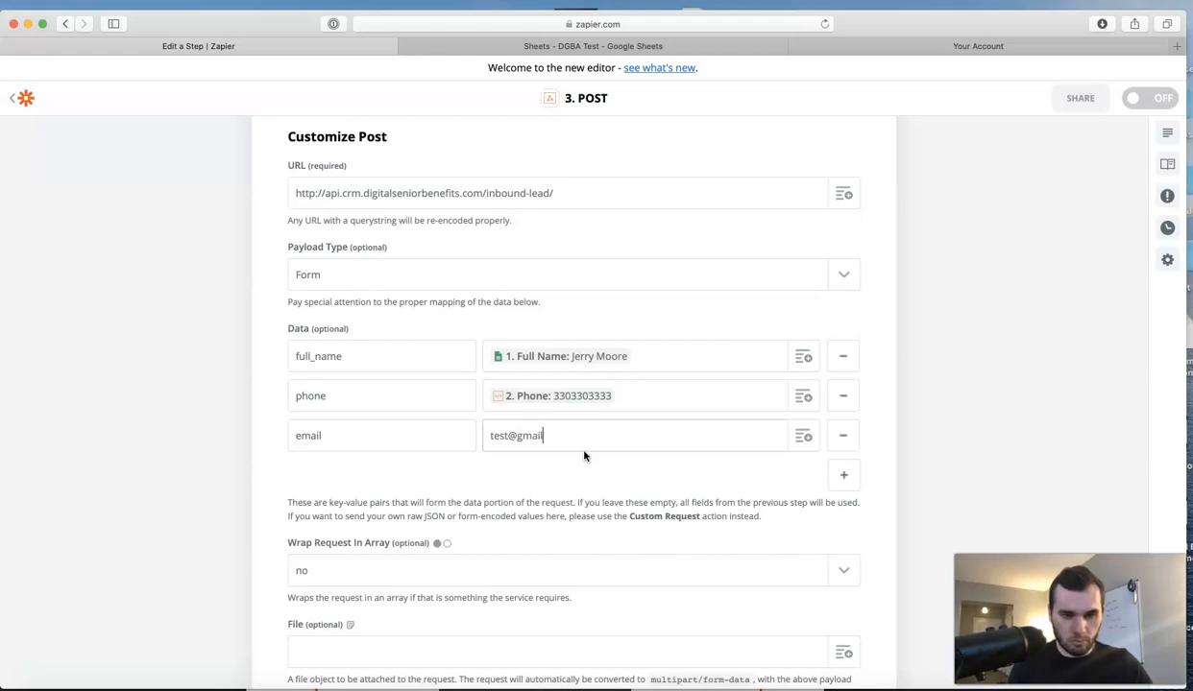
{"action": "left_click", "coordinate": [601, 468]}
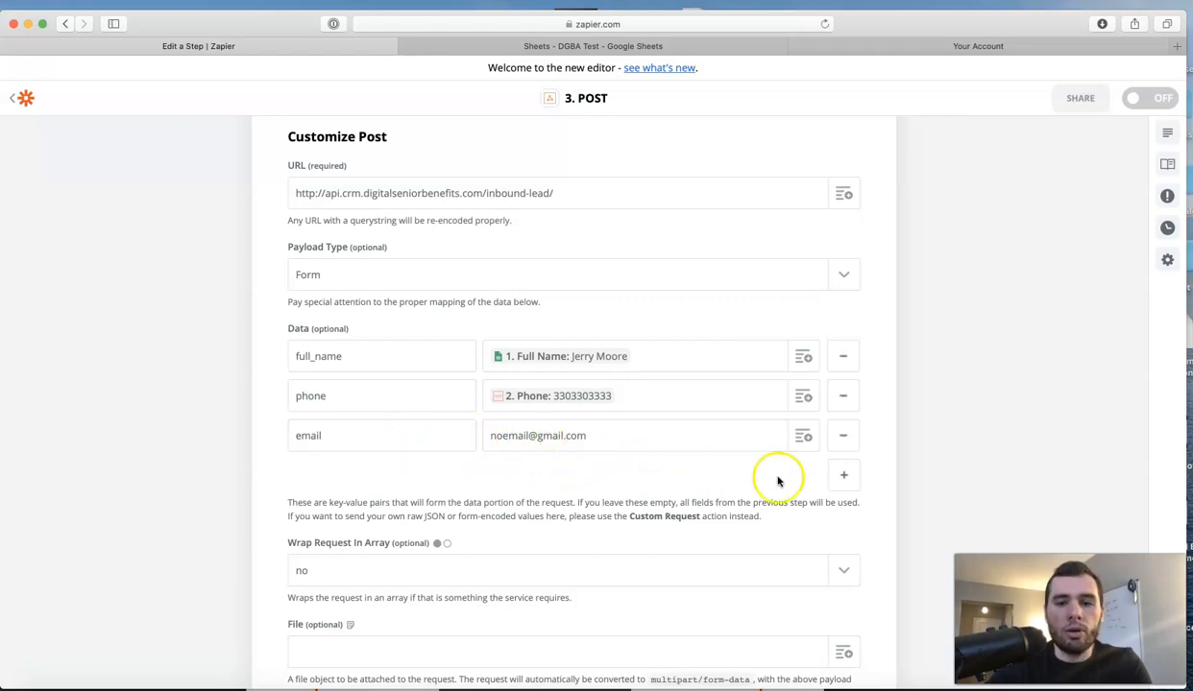
{"action": "left_click", "coordinate": [843, 474]}
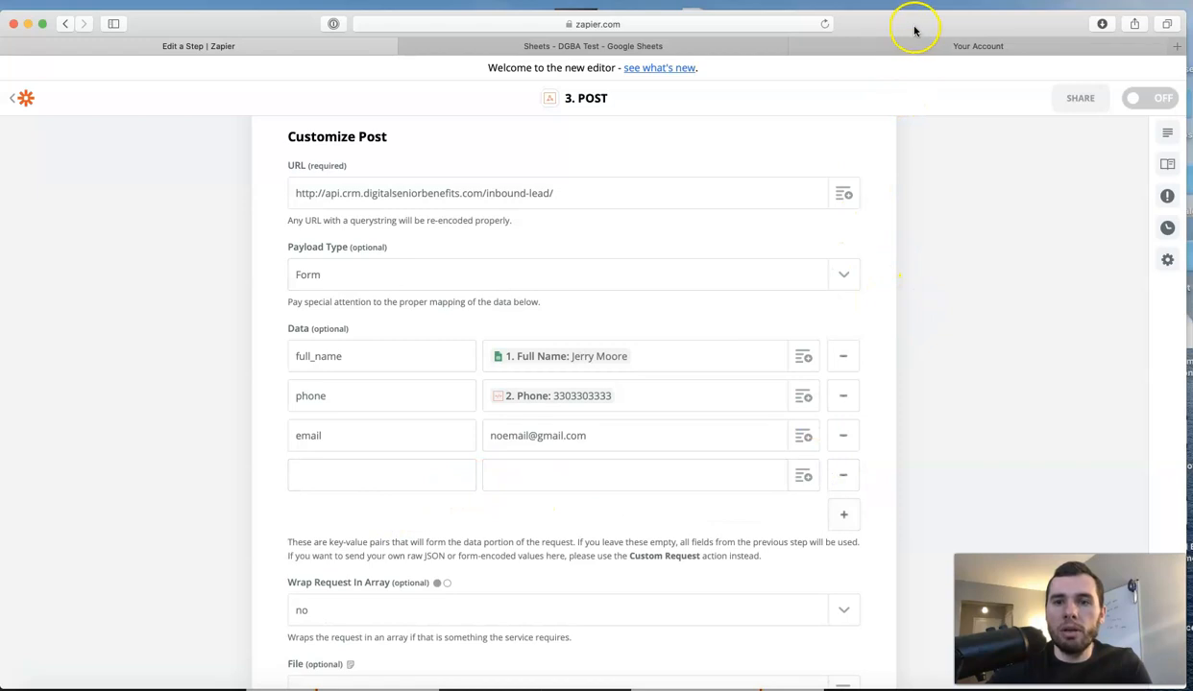
Fill the new POST data row with key 'state' and value 'Ohio', then move the browser aside.
{"action": "left_click", "coordinate": [371, 469]}
{"action": "left_click", "coordinate": [383, 479]}
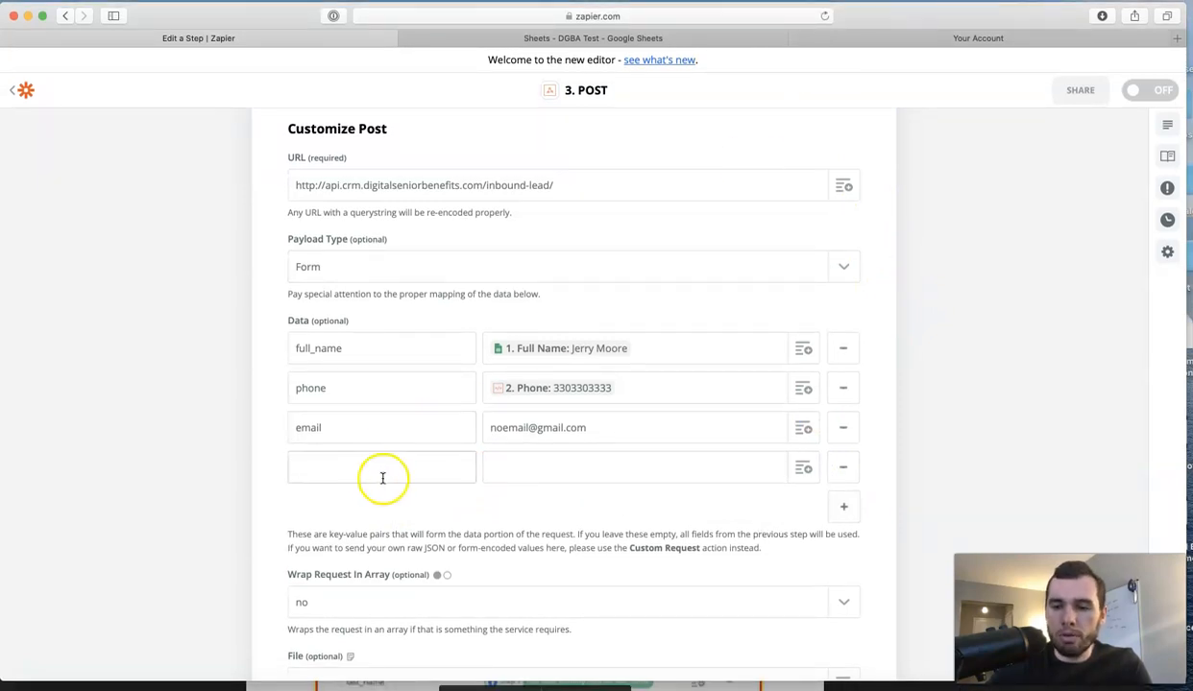
{"action": "left_click", "coordinate": [382, 481]}
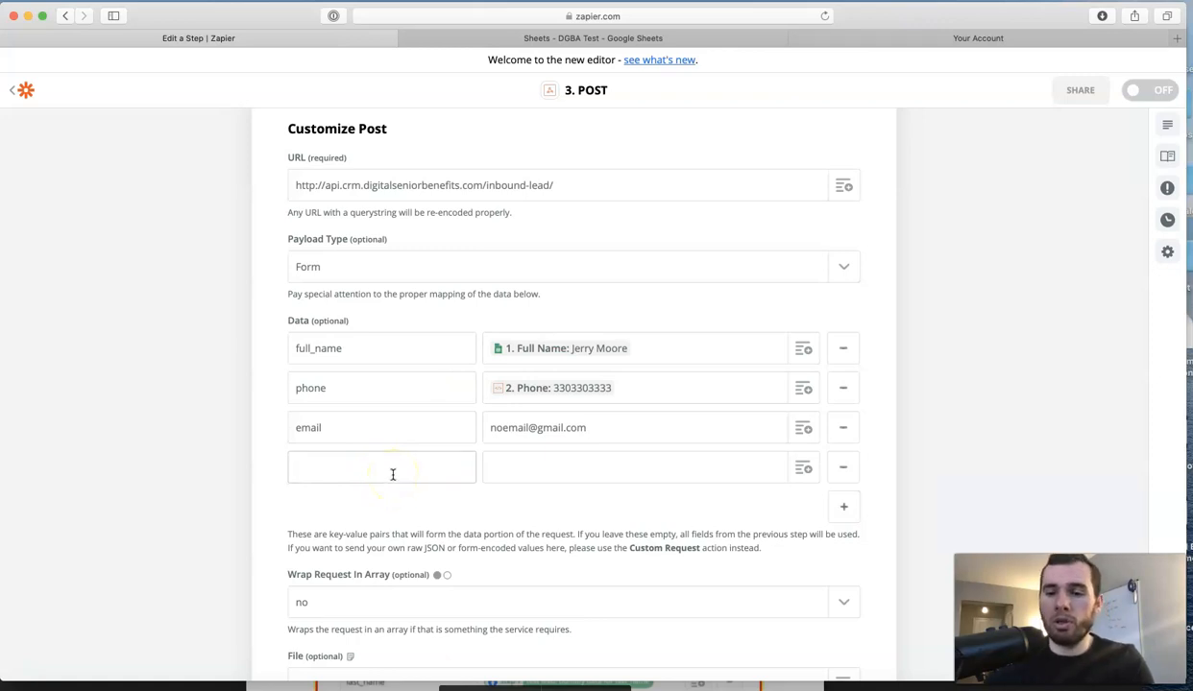
{"action": "left_click", "coordinate": [530, 474]}
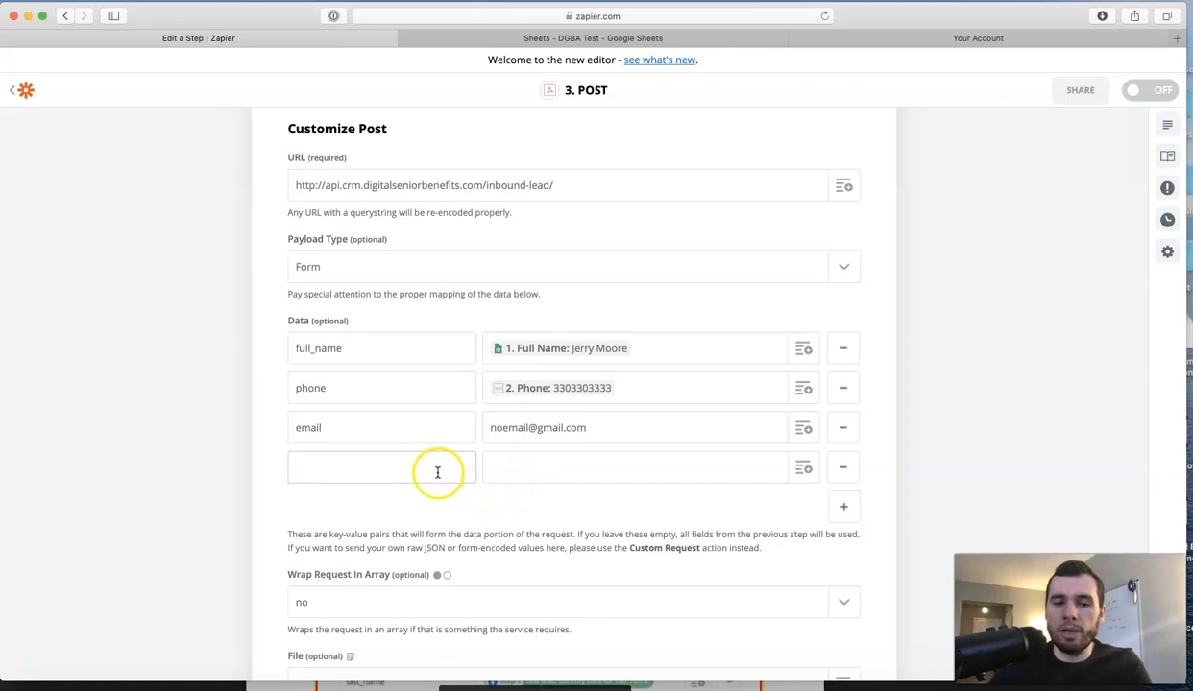
{"action": "left_click", "coordinate": [403, 472]}
{"action": "left_click", "coordinate": [514, 471]}
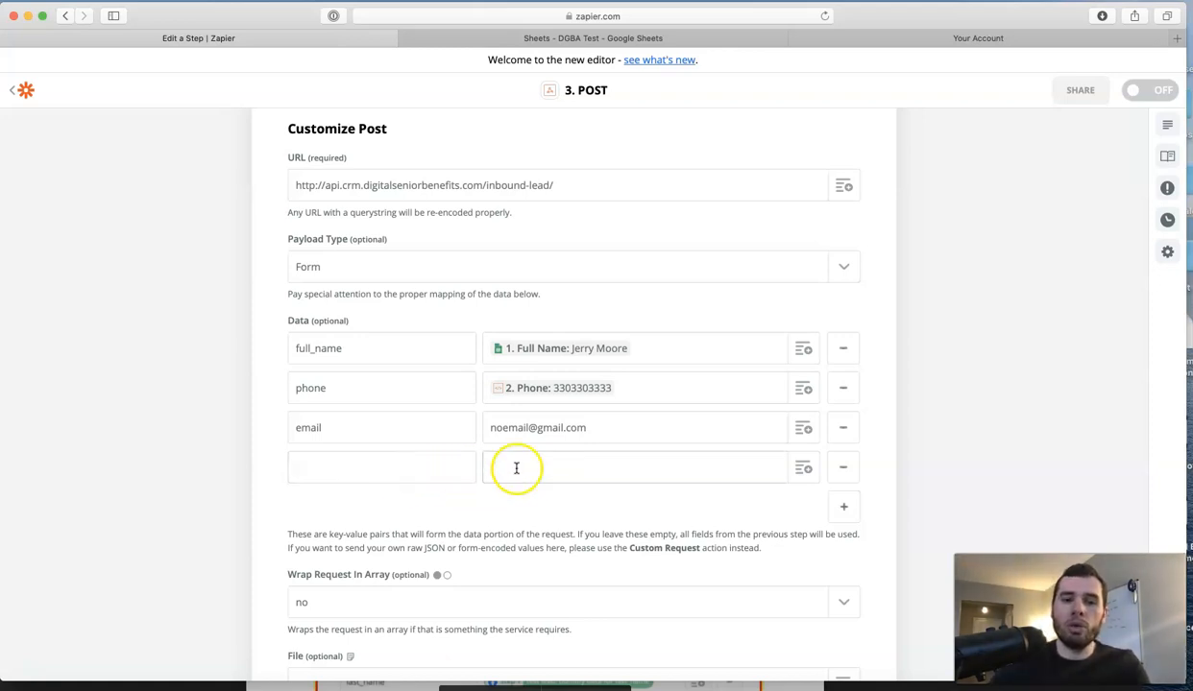
{"action": "left_click", "coordinate": [366, 468]}
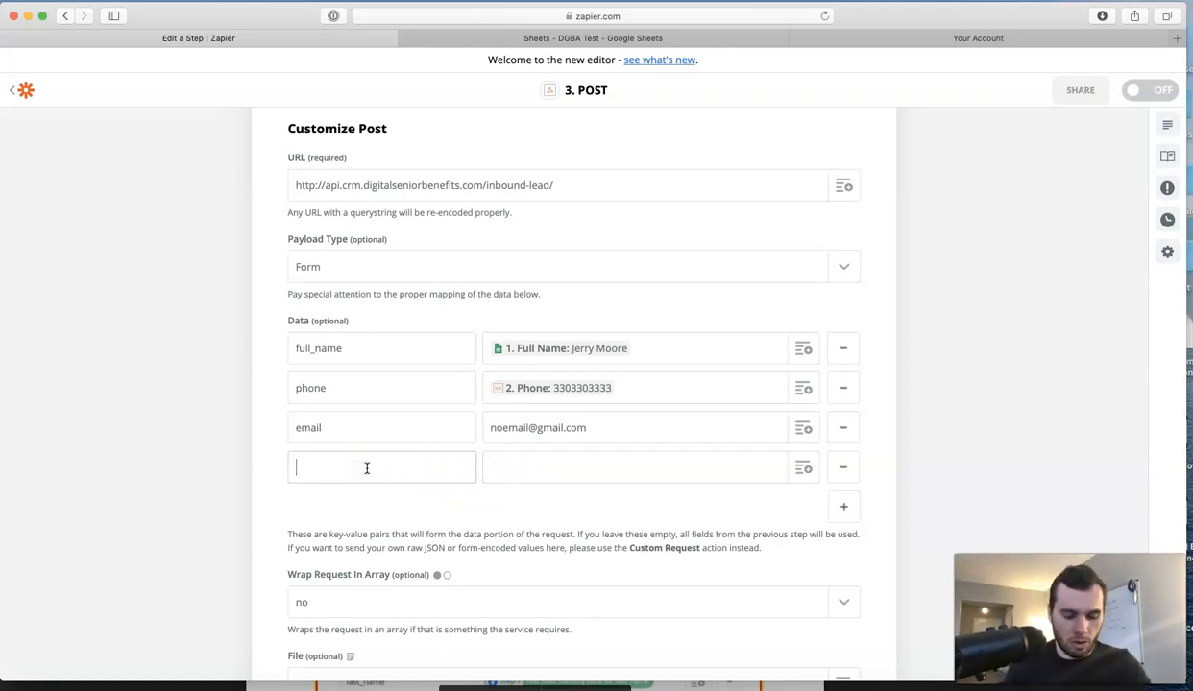
{"action": "left_click", "coordinate": [530, 468]}
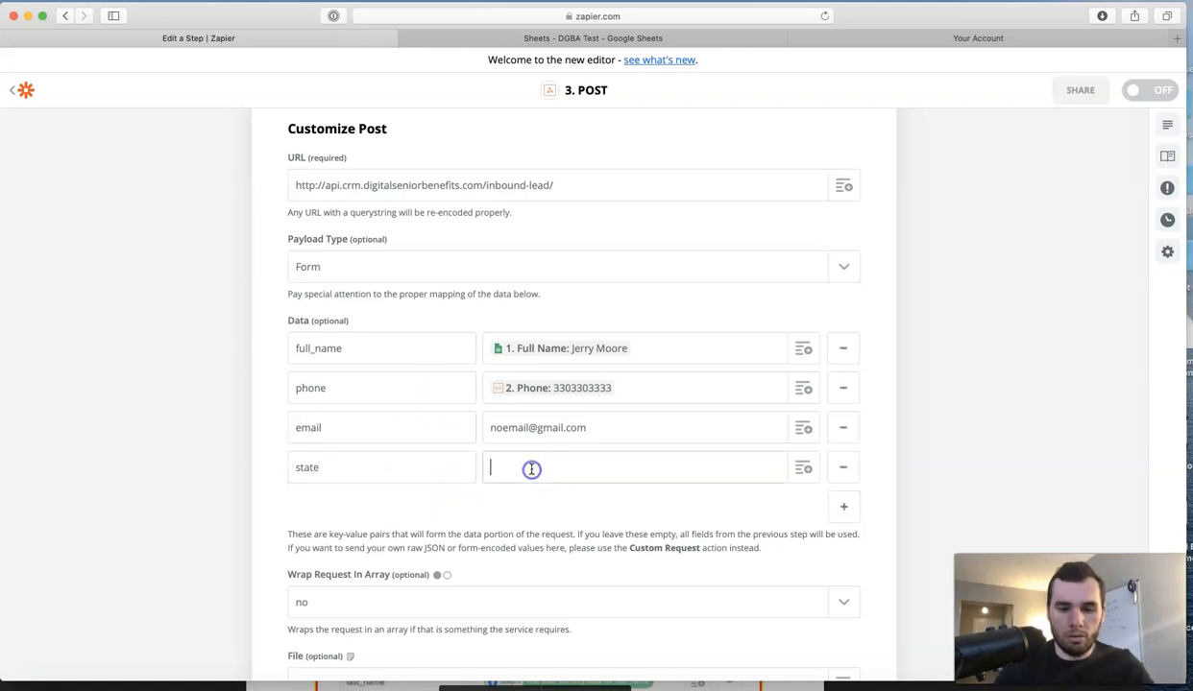
{"action": "left_click", "coordinate": [534, 482]}
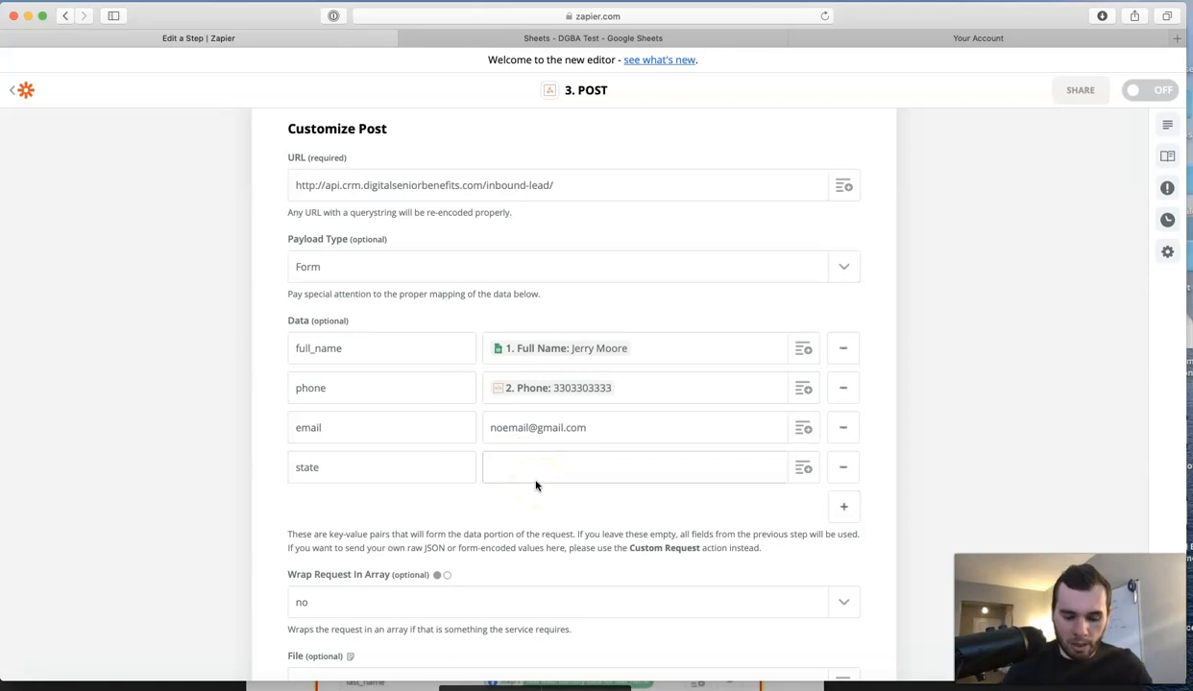
{"action": "type", "text": "o"}
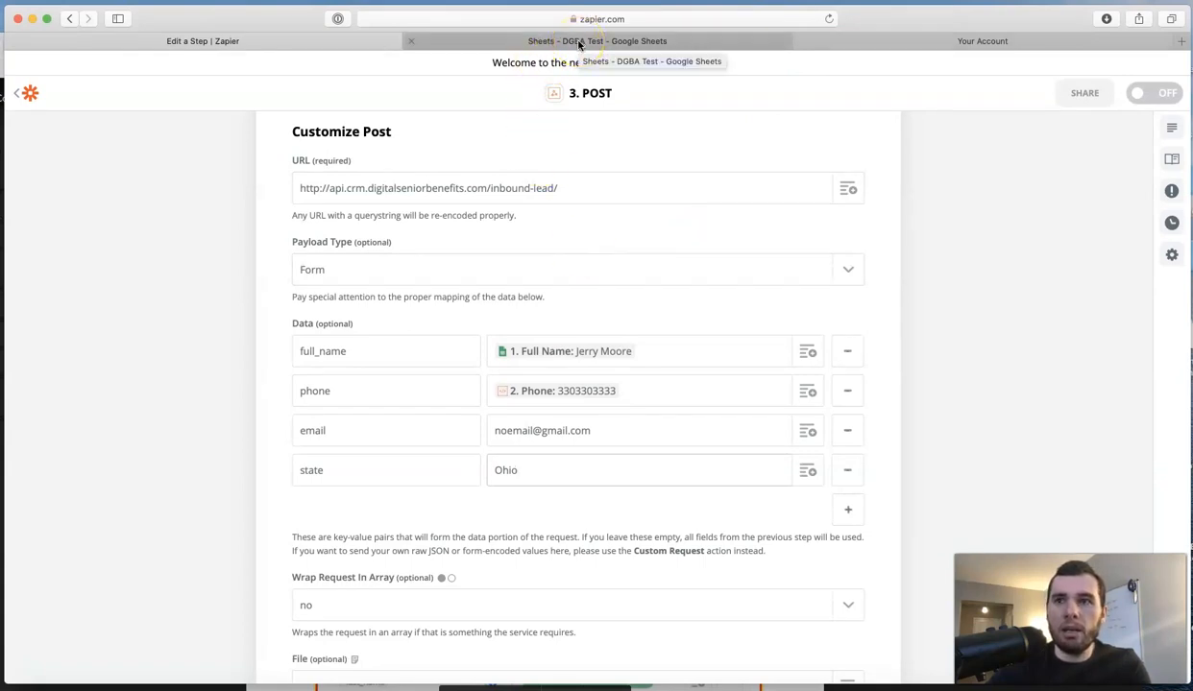
{"action": "left_click_drag", "start_coordinate": [873, 23], "coordinate": [833, 86]}
{"action": "left_click", "coordinate": [846, 37]}
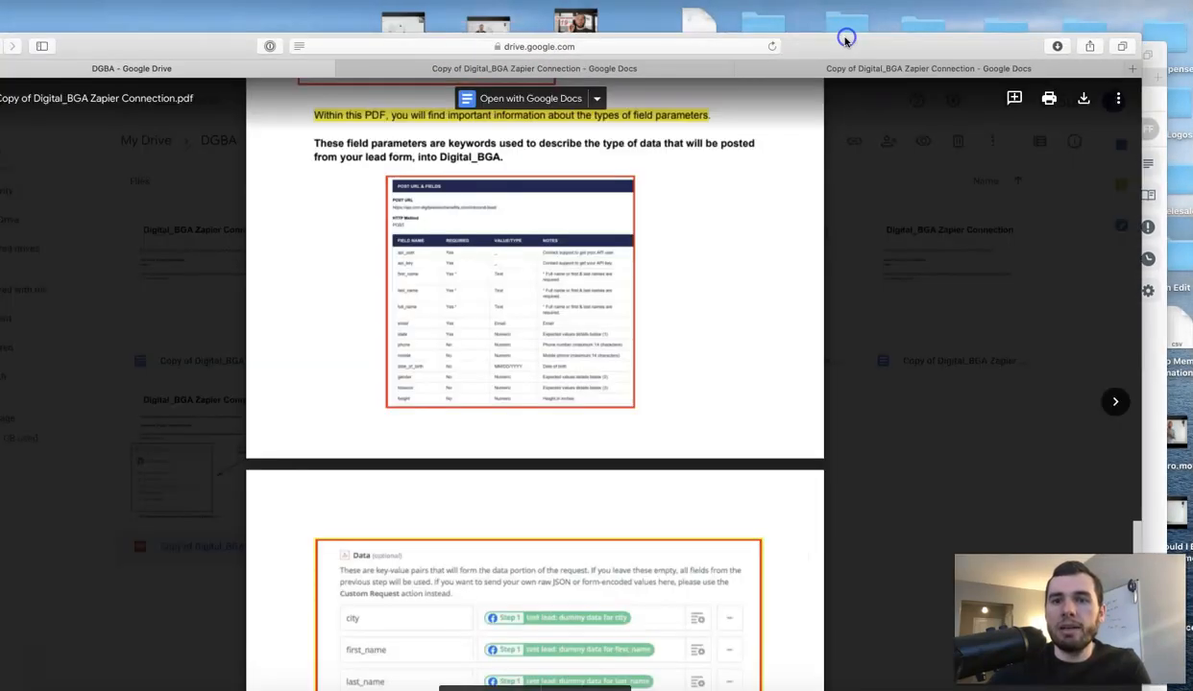
{"action": "left_click_drag", "start_coordinate": [846, 37], "coordinate": [884, 4]}
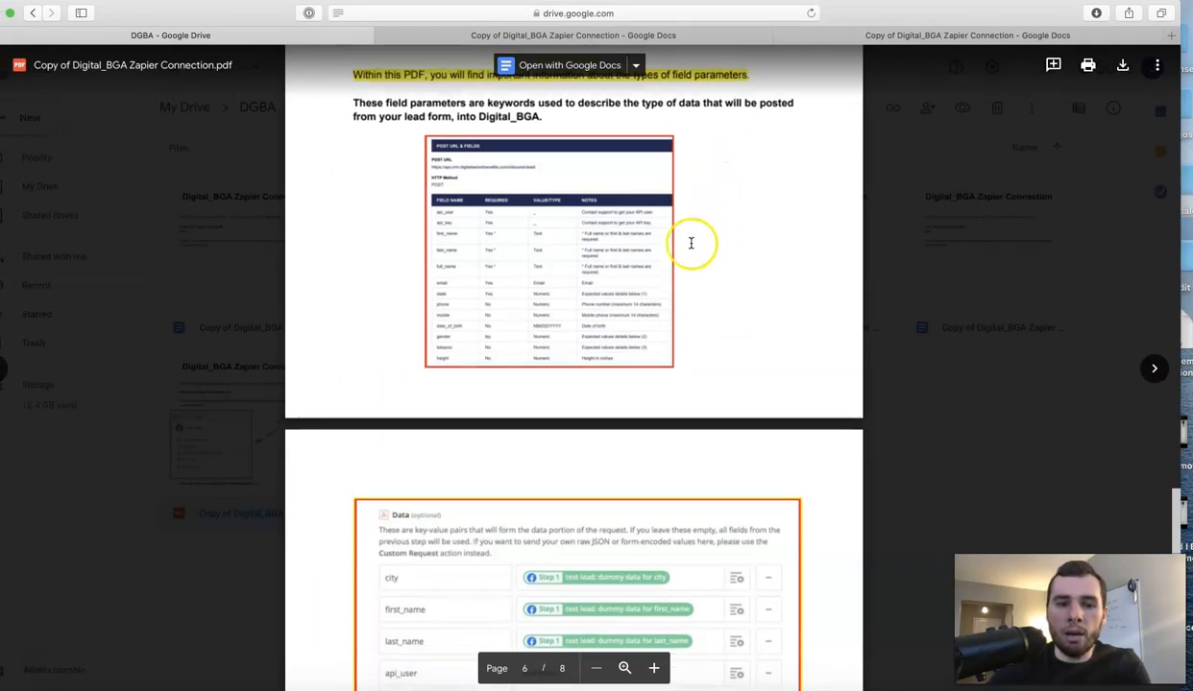
{"action": "scroll", "coordinate": [690, 243], "scroll_direction": "down", "scroll_amount": 1}
{"action": "scroll", "coordinate": [690, 242], "scroll_direction": "up", "scroll_amount": 1}
{"action": "scroll", "coordinate": [690, 242], "scroll_direction": "down", "scroll_amount": 2}
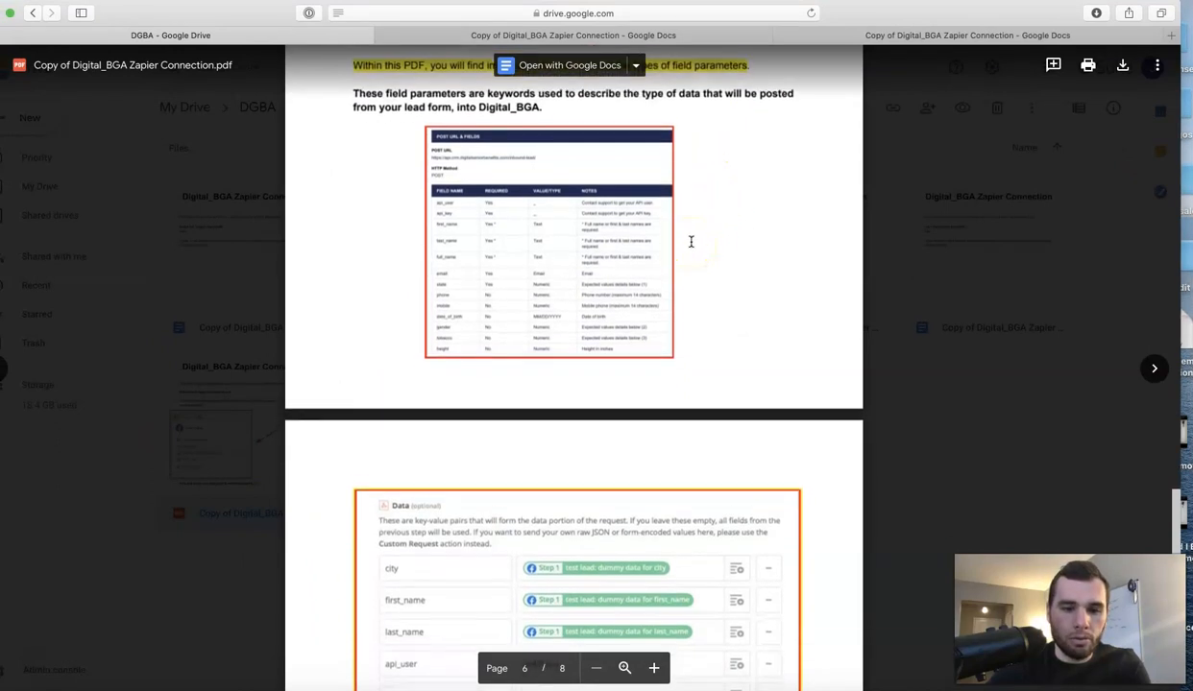
{"action": "scroll", "coordinate": [691, 244], "scroll_direction": "up", "scroll_amount": 1}
{"action": "scroll", "coordinate": [689, 243], "scroll_direction": "up", "scroll_amount": 2}
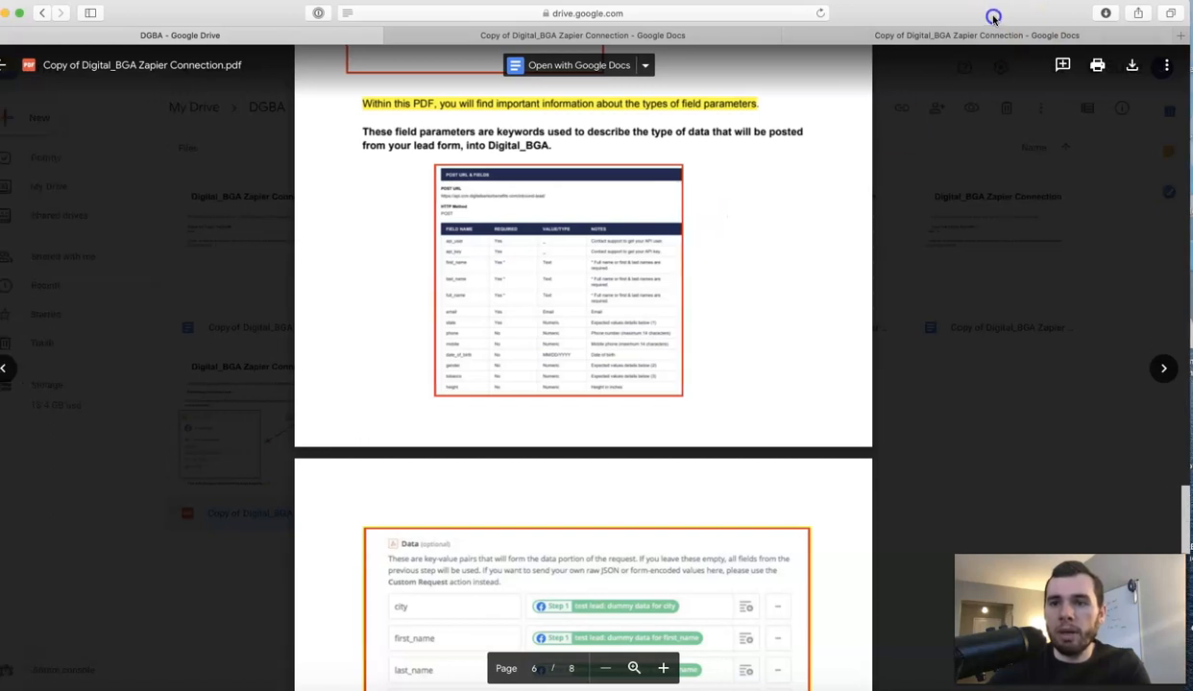
{"action": "left_click_drag", "start_coordinate": [967, 23], "coordinate": [956, 105]}
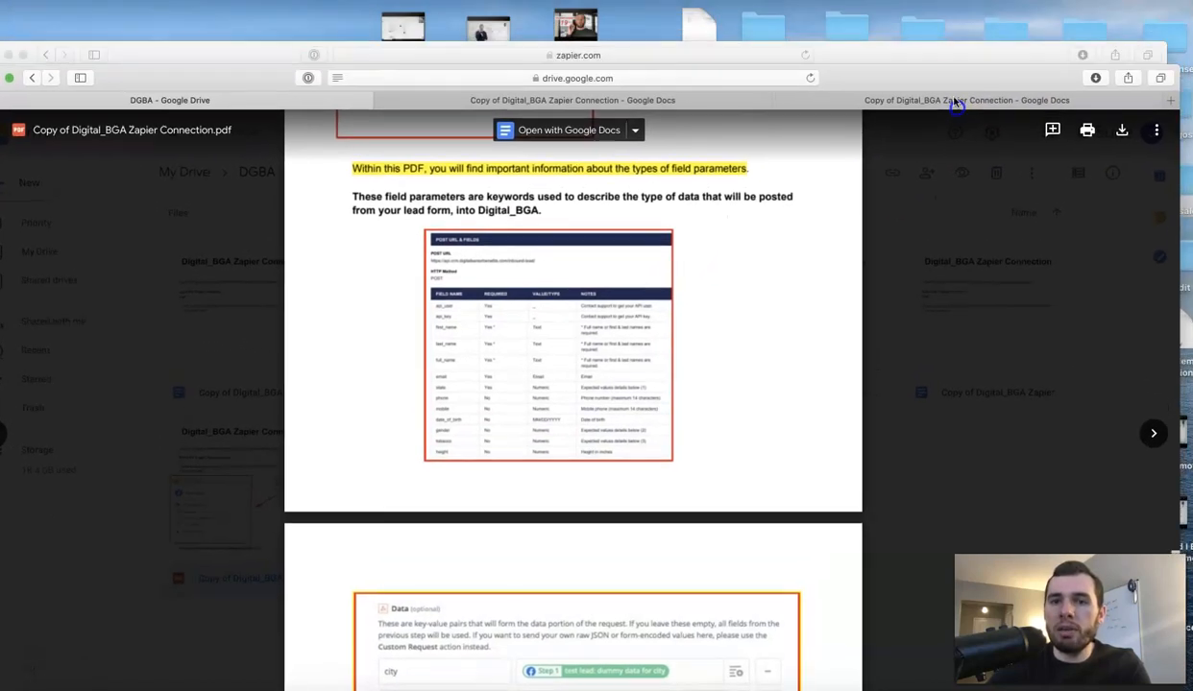
{"action": "left_click", "coordinate": [948, 52]}
{"action": "left_click_drag", "start_coordinate": [930, 55], "coordinate": [953, 3]}
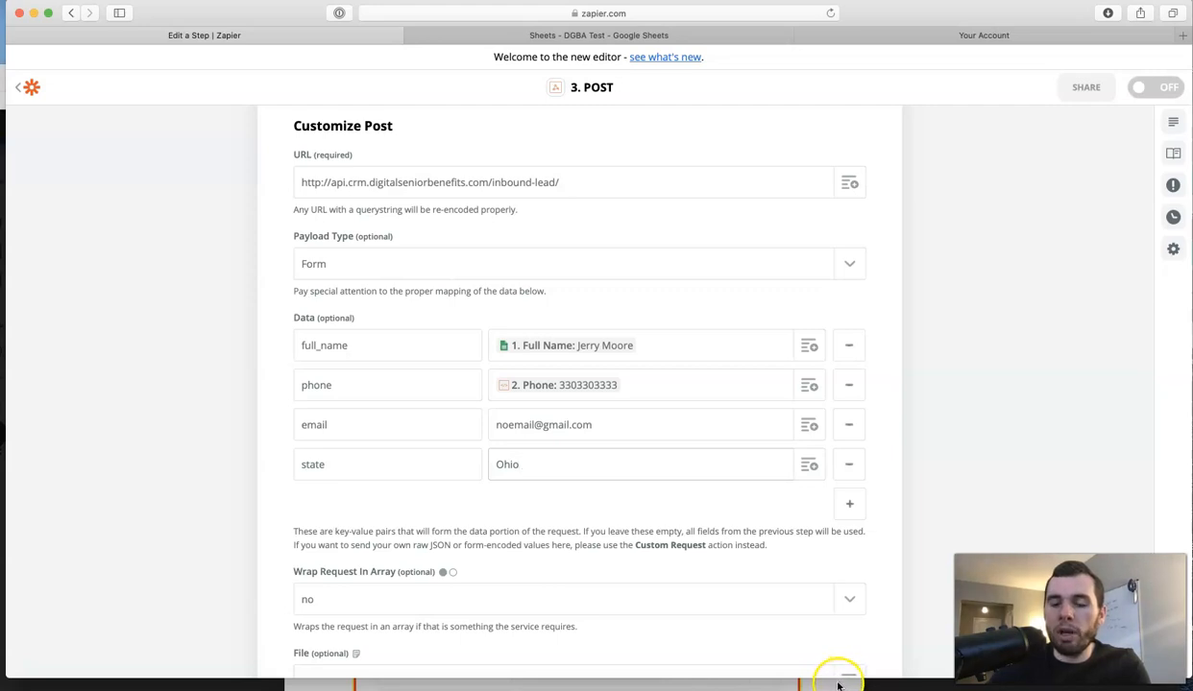
Replace the state value 'Ohio' with '33', then view the DGBA Test spreadsheet.
{"action": "left_click_drag", "start_coordinate": [871, 679], "coordinate": [871, 686]}
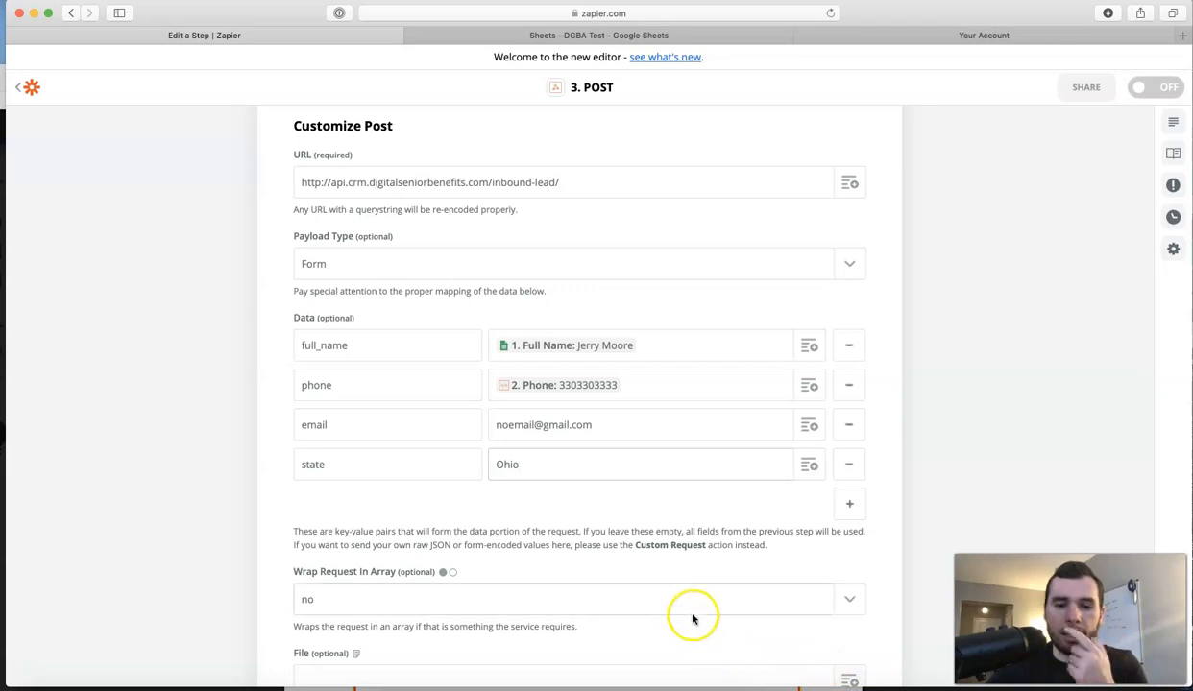
{"action": "left_click", "coordinate": [549, 465]}
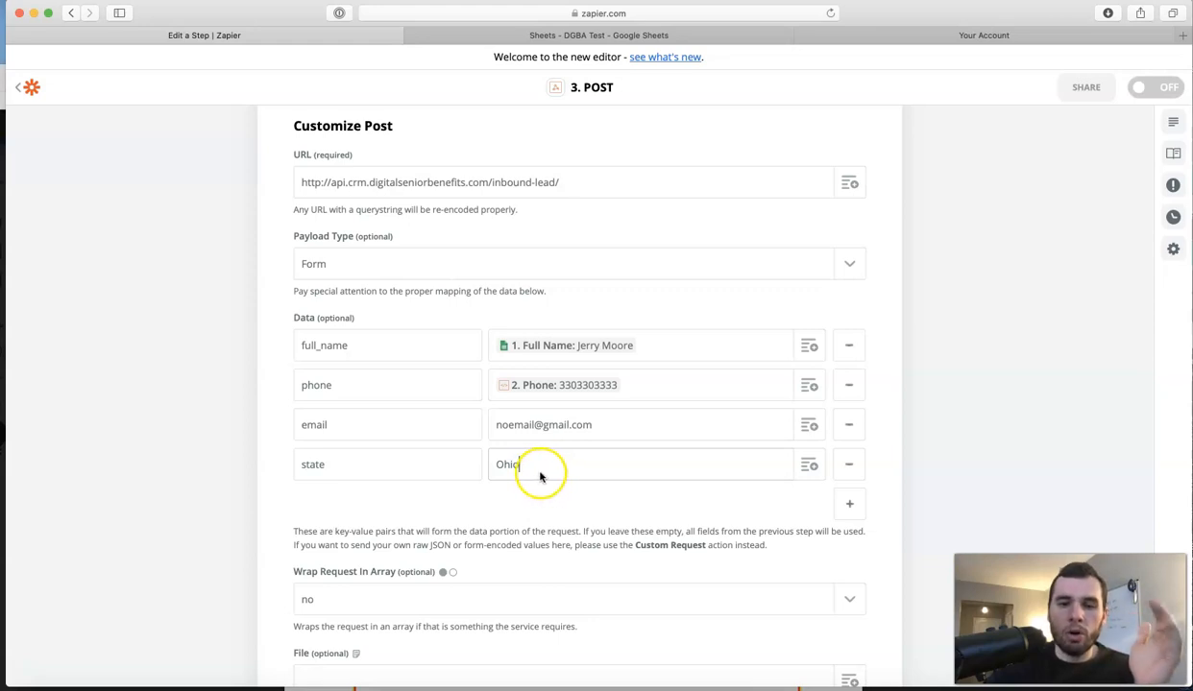
{"action": "left_click", "coordinate": [550, 476]}
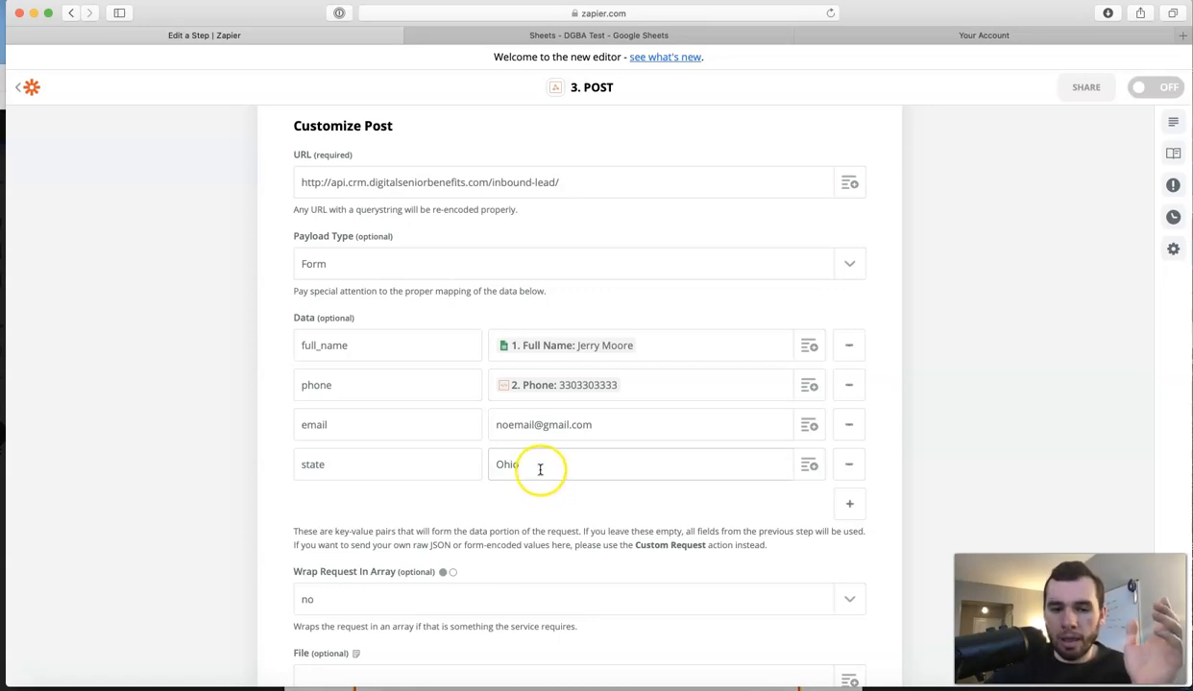
{"action": "left_click_drag", "start_coordinate": [518, 467], "coordinate": [474, 468]}
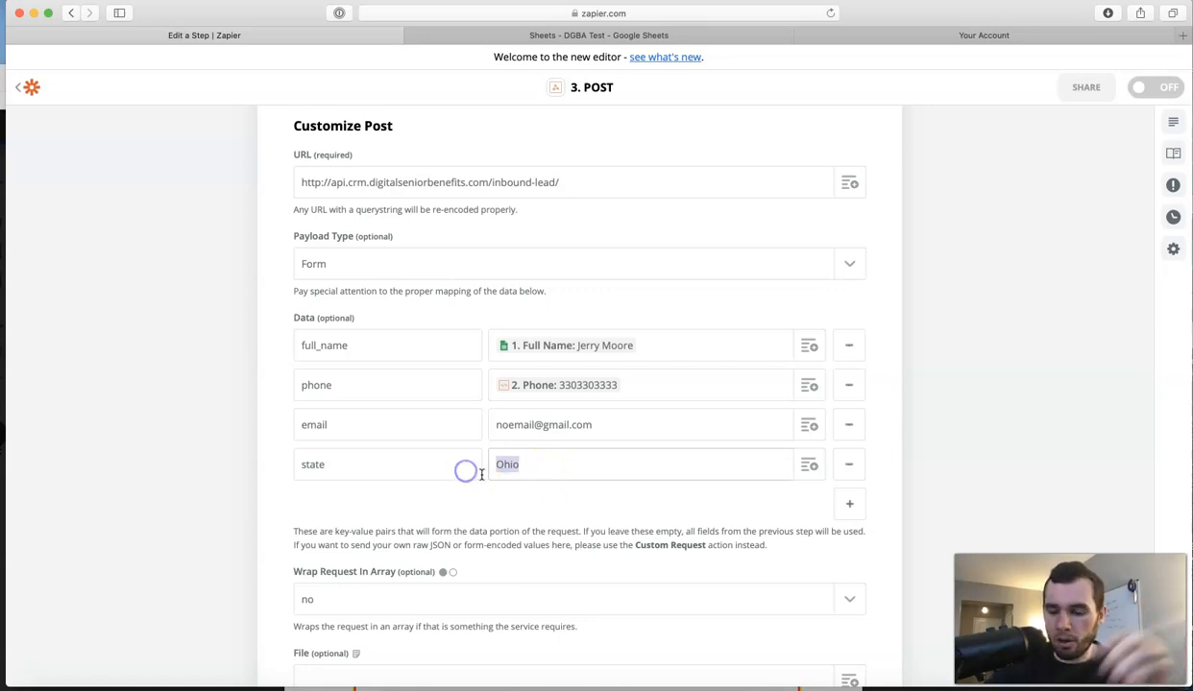
{"action": "type", "text": "33"}
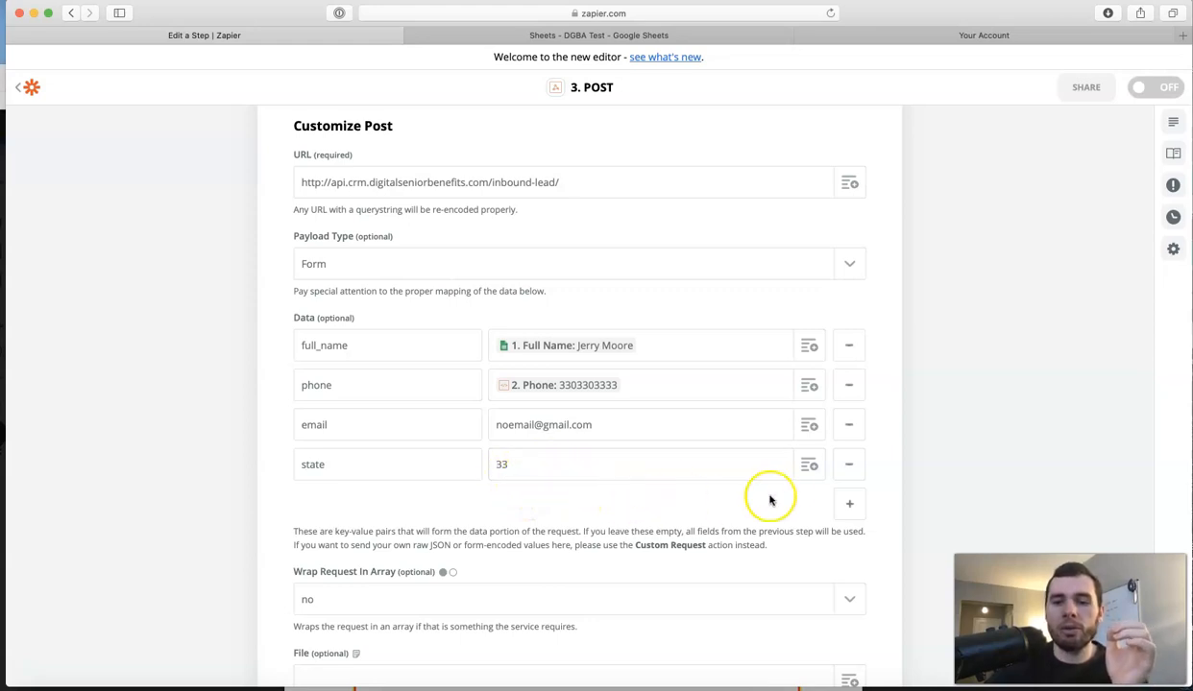
{"action": "left_click", "coordinate": [736, 40]}
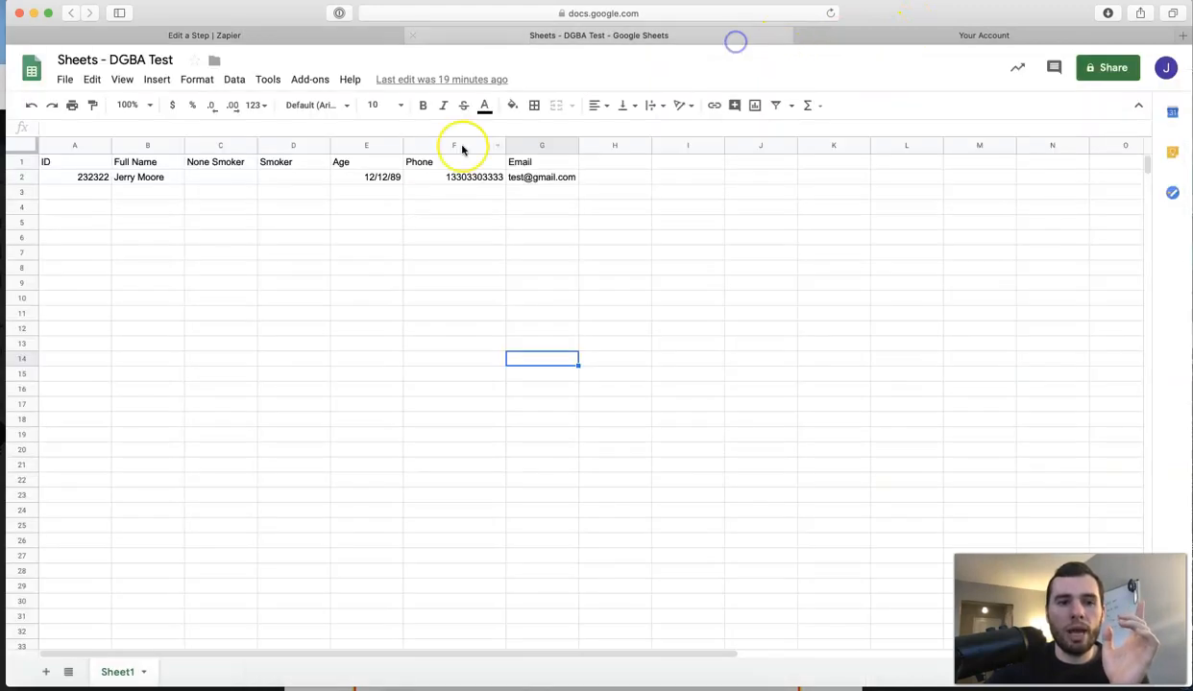
Back in the step editor, add a fifth key/value row below state and begin its key.
{"action": "left_click", "coordinate": [204, 35]}
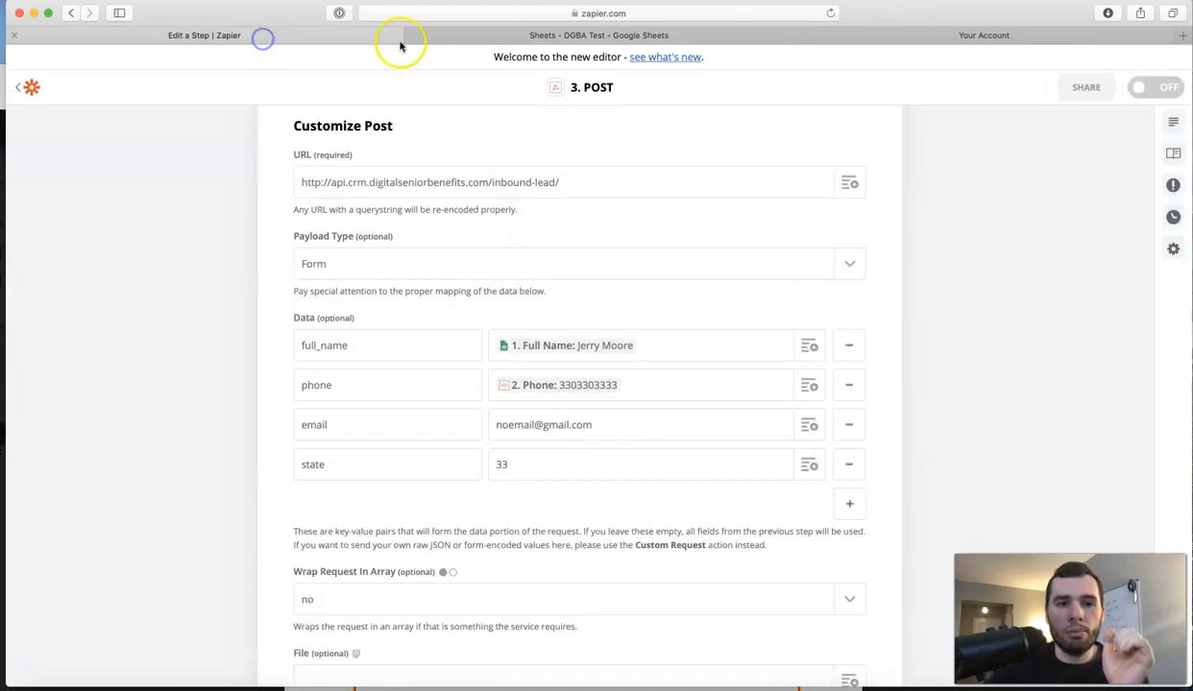
{"action": "left_click", "coordinate": [849, 517]}
{"action": "left_click", "coordinate": [364, 505]}
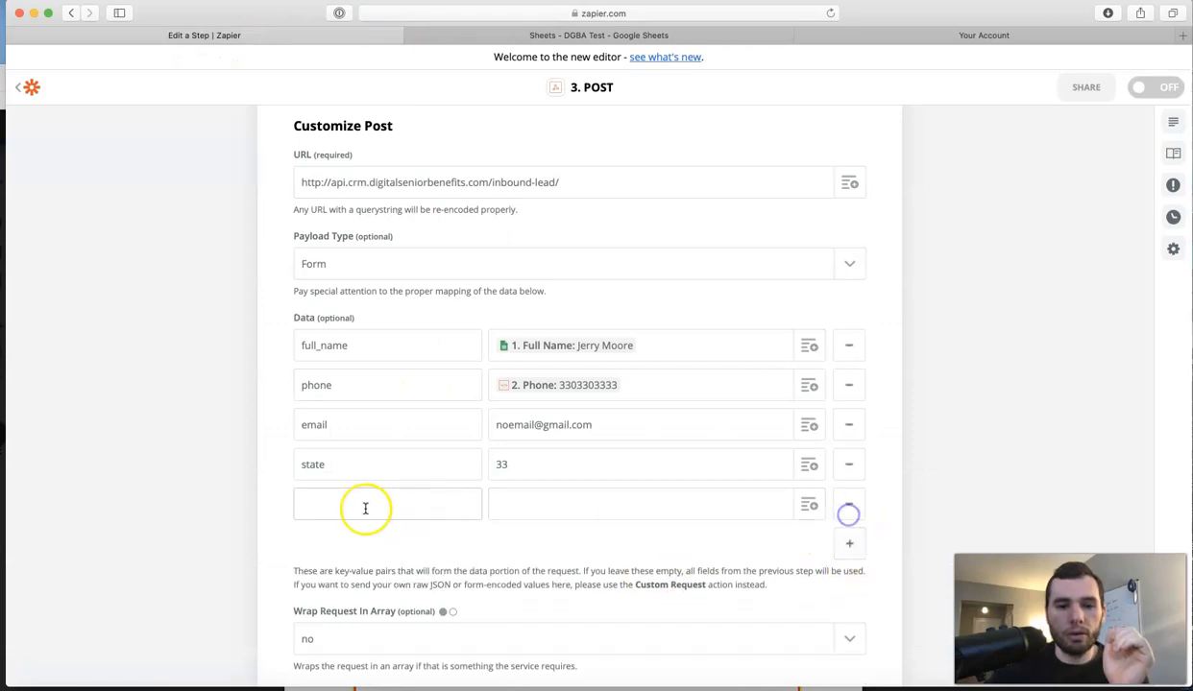
{"action": "type", "text": "bir"}
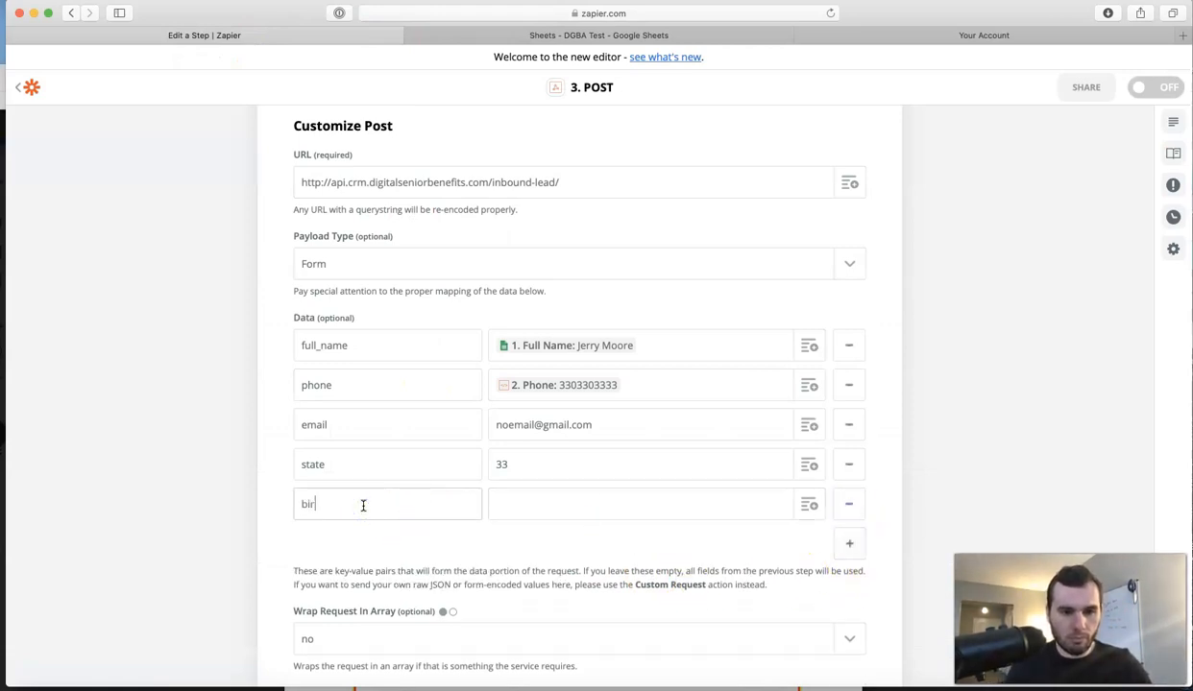
{"action": "left_click_drag", "start_coordinate": [906, 36], "coordinate": [911, 77]}
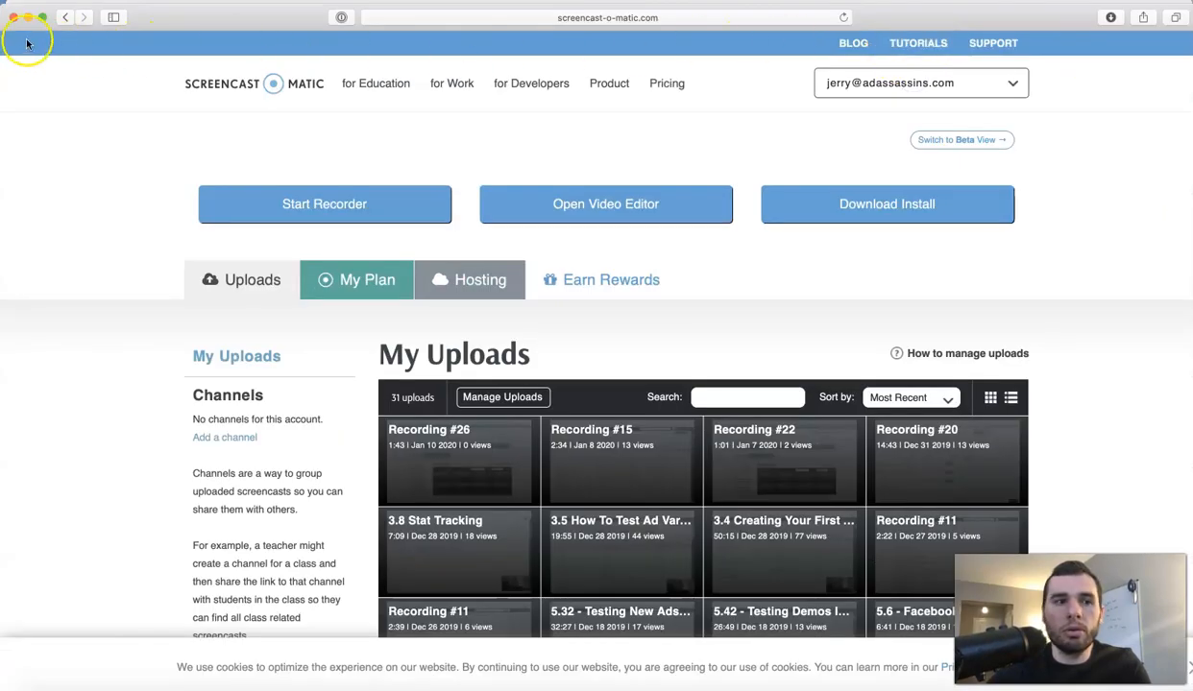
Rearrange windows to glance at the DGBA Test sheet and bring the Drive PDF to the top.
{"action": "left_click_drag", "start_coordinate": [179, 25], "coordinate": [144, 1]}
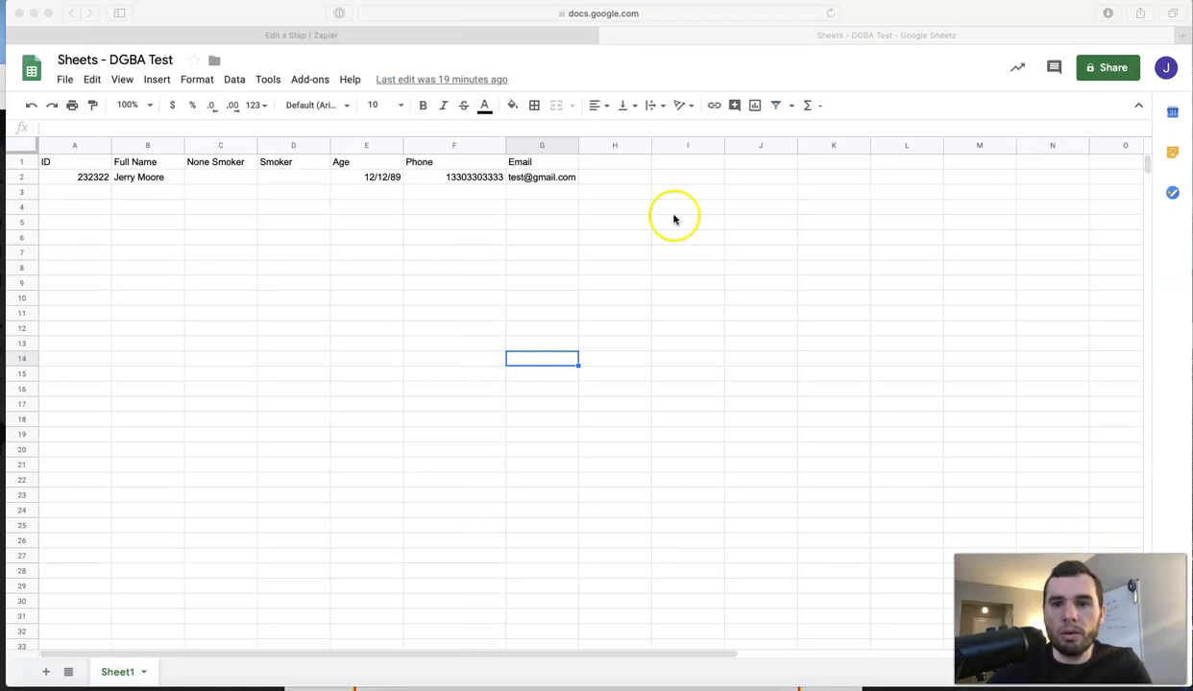
{"action": "left_click_drag", "start_coordinate": [900, 13], "coordinate": [874, 7]}
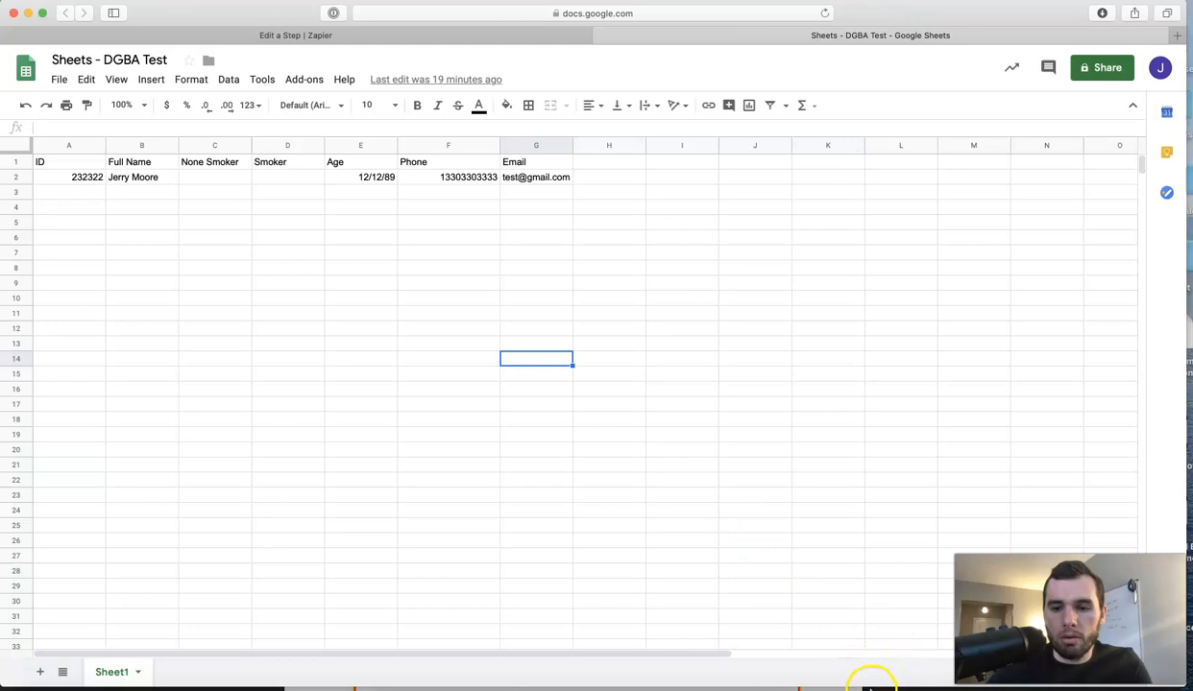
{"action": "left_click", "coordinate": [871, 688]}
{"action": "left_click_drag", "start_coordinate": [865, 79], "coordinate": [865, 12]}
Scroll the PDF to page 7's example mapping, then move the Drive window aside.
{"action": "scroll", "coordinate": [592, 404], "scroll_direction": "down", "scroll_amount": 2}
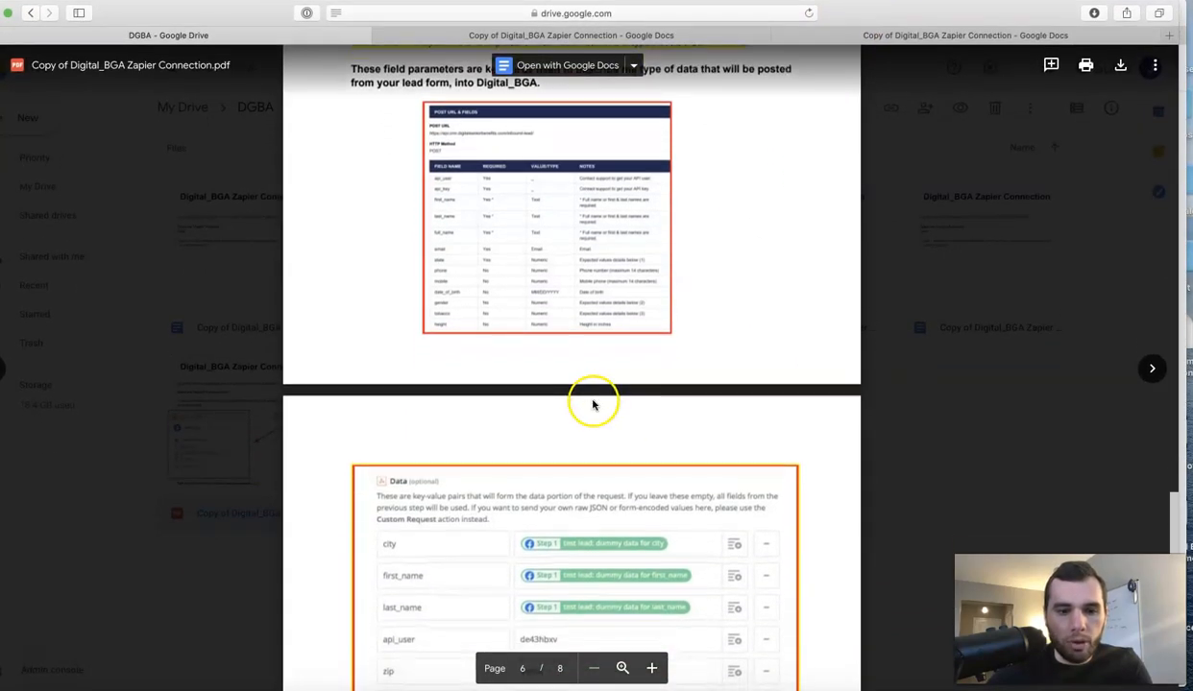
{"action": "scroll", "coordinate": [591, 401], "scroll_direction": "down", "scroll_amount": 1}
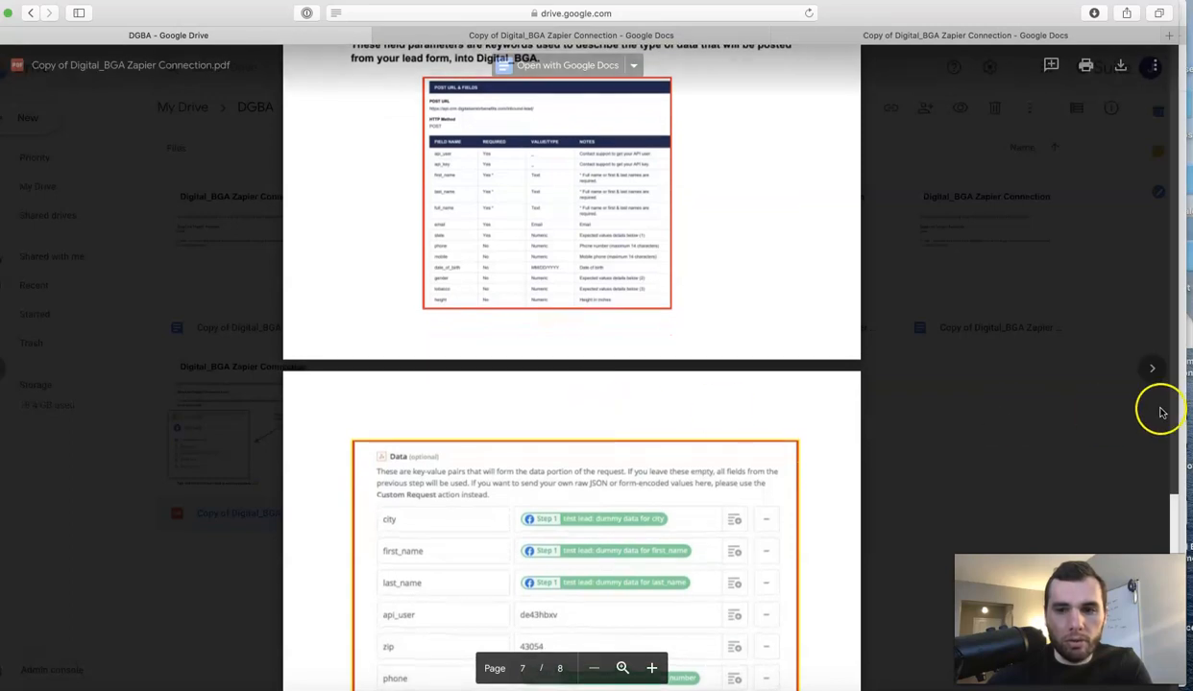
{"action": "mouse_move", "coordinate": [1175, 405]}
{"action": "left_mouse_down"}
{"action": "mouse_move", "coordinate": [924, 332]}
{"action": "mouse_move", "coordinate": [833, 404]}
{"action": "mouse_move", "coordinate": [1191, 402]}
{"action": "left_mouse_up"}
{"action": "left_click_drag", "start_coordinate": [898, 22], "coordinate": [1192, 48]}
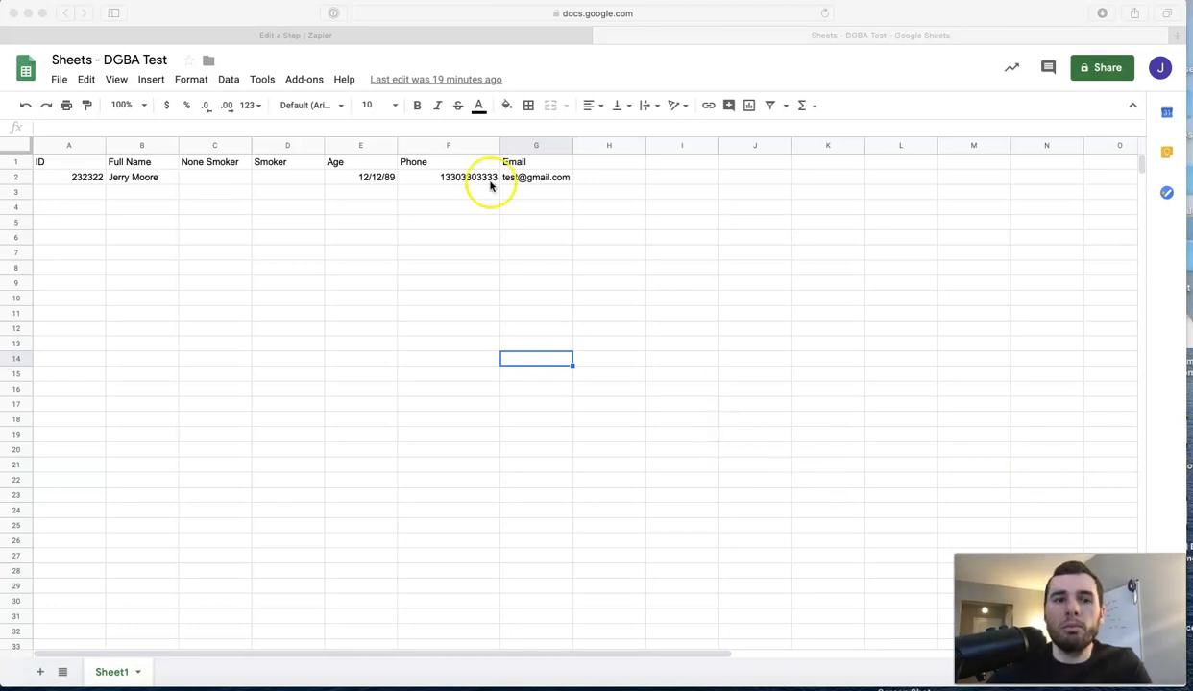
Add a date_of_birth key mapped to New Spreadsheet Row's Age field, plus another empty row.
{"action": "left_click", "coordinate": [446, 39]}
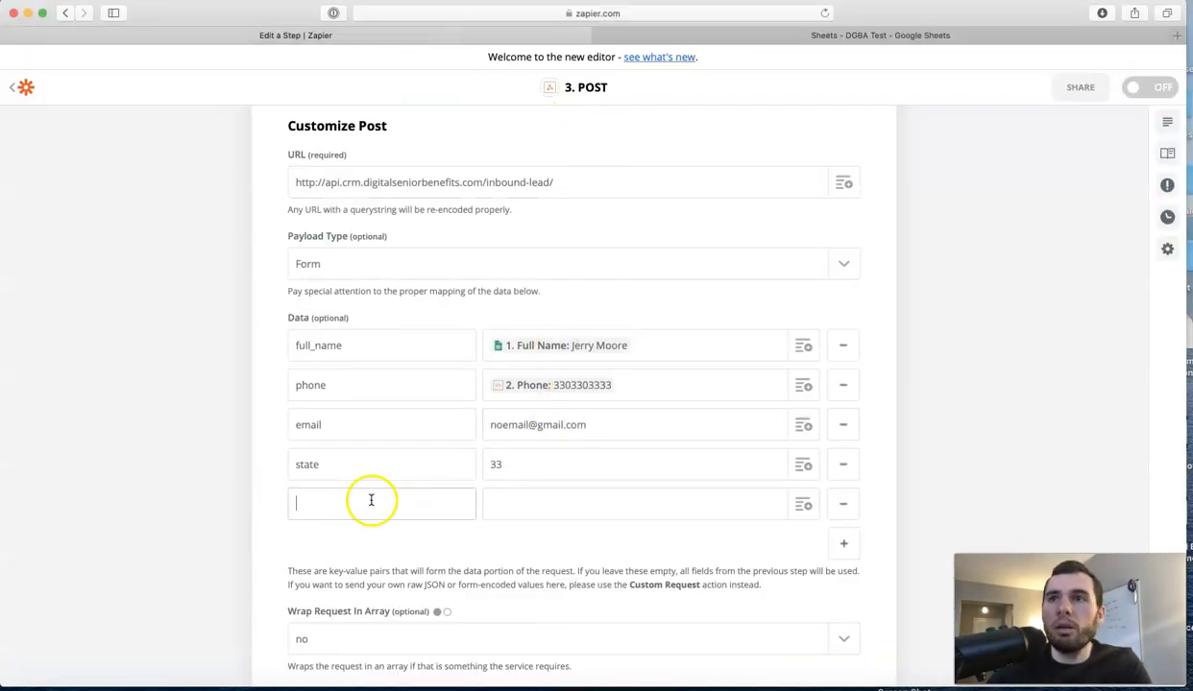
{"action": "left_click", "coordinate": [319, 508]}
{"action": "type", "text": "date_of_birth"}
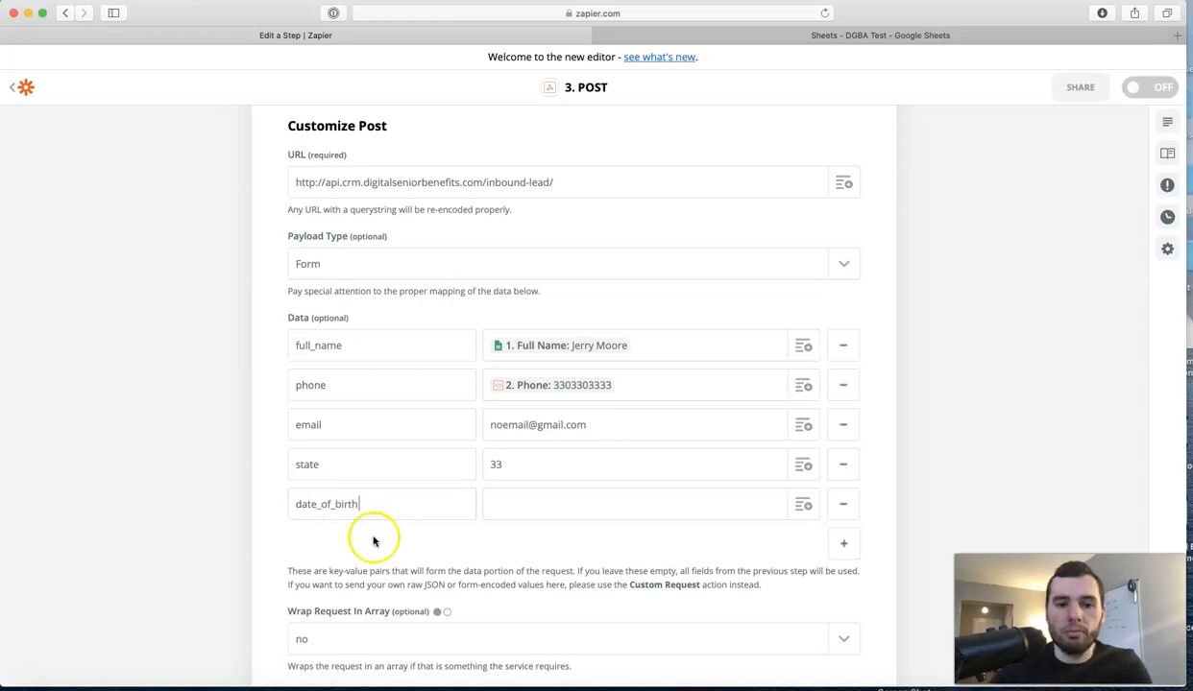
{"action": "left_click", "coordinate": [595, 514]}
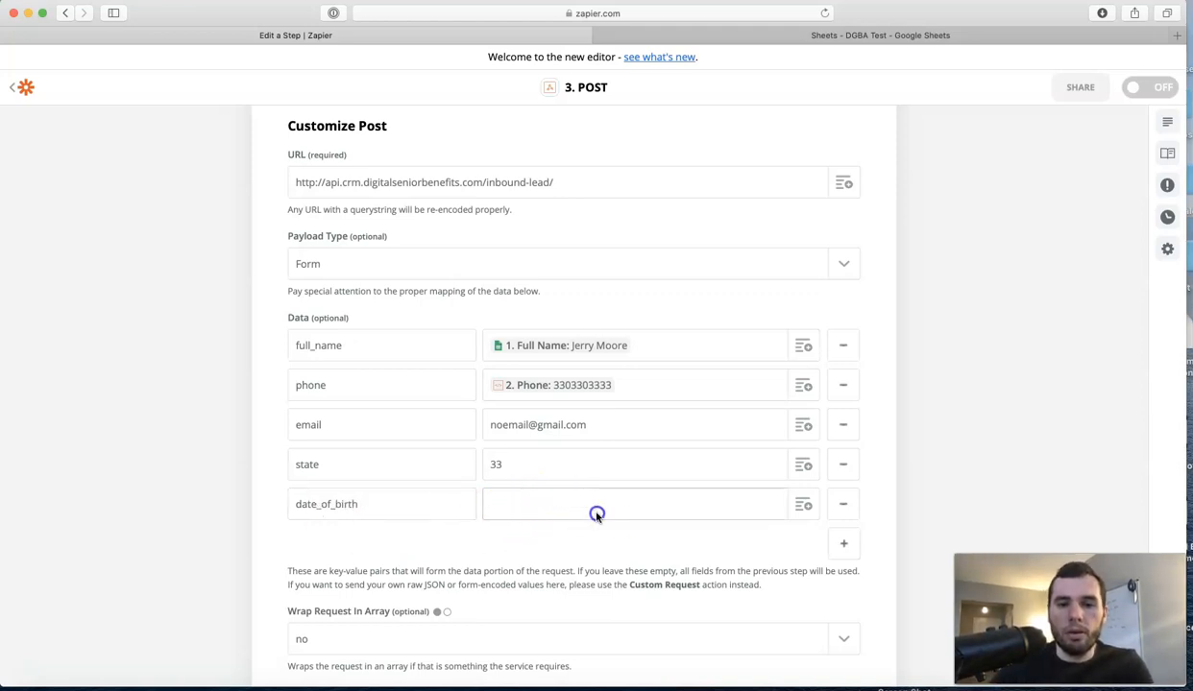
{"action": "left_click", "coordinate": [803, 504]}
{"action": "left_click", "coordinate": [683, 574]}
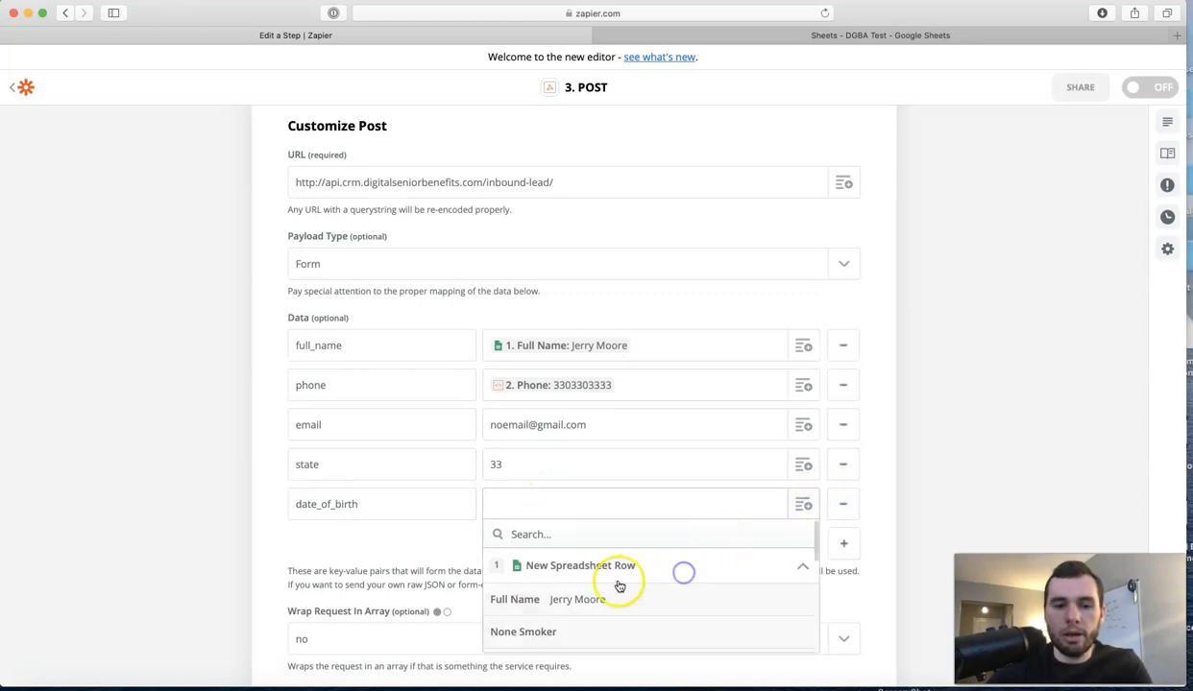
{"action": "scroll", "coordinate": [611, 599], "scroll_direction": "down", "scroll_amount": 4}
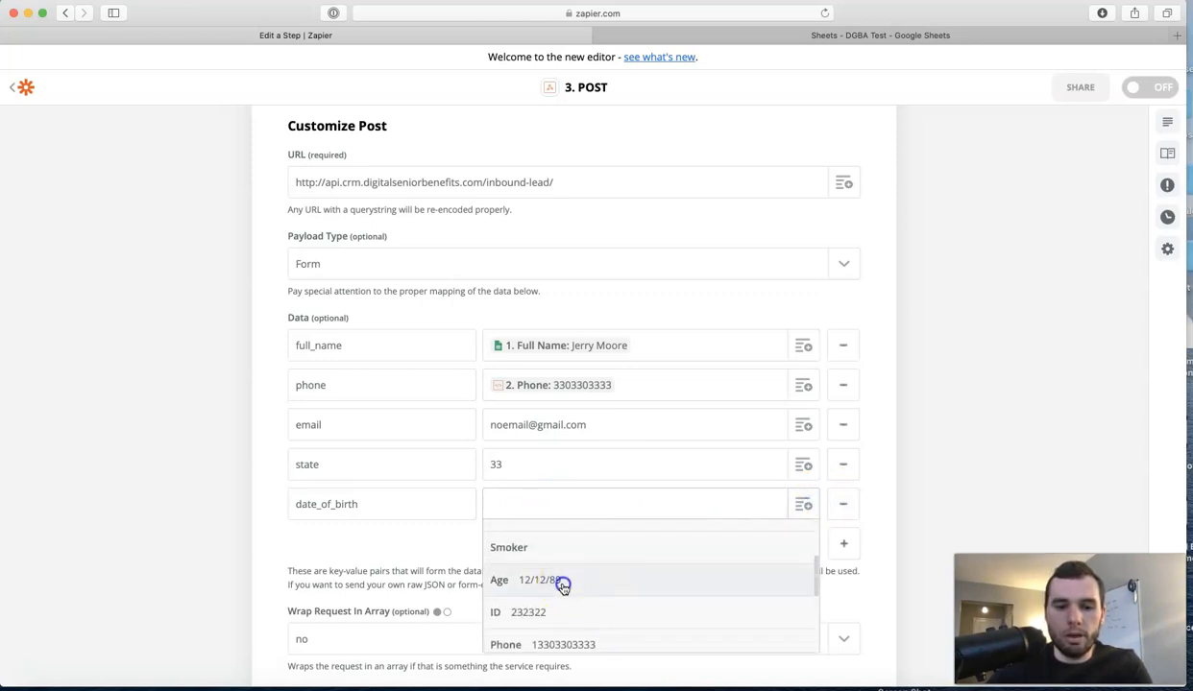
{"action": "left_click", "coordinate": [559, 580]}
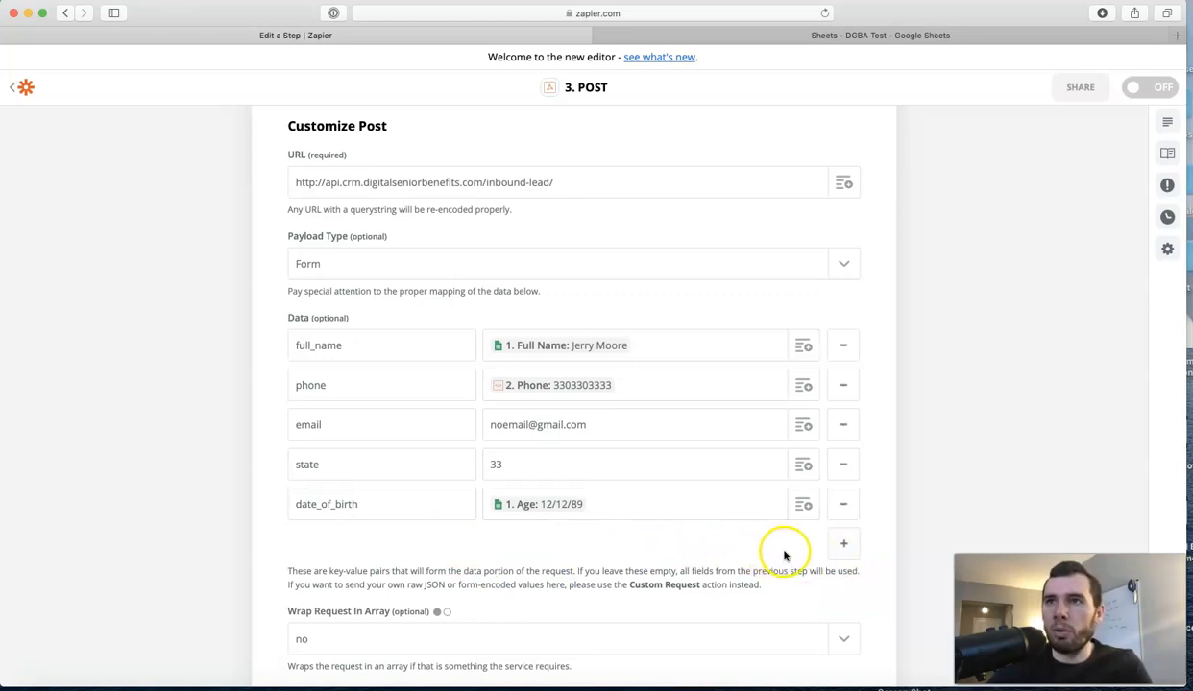
{"action": "left_click", "coordinate": [844, 547]}
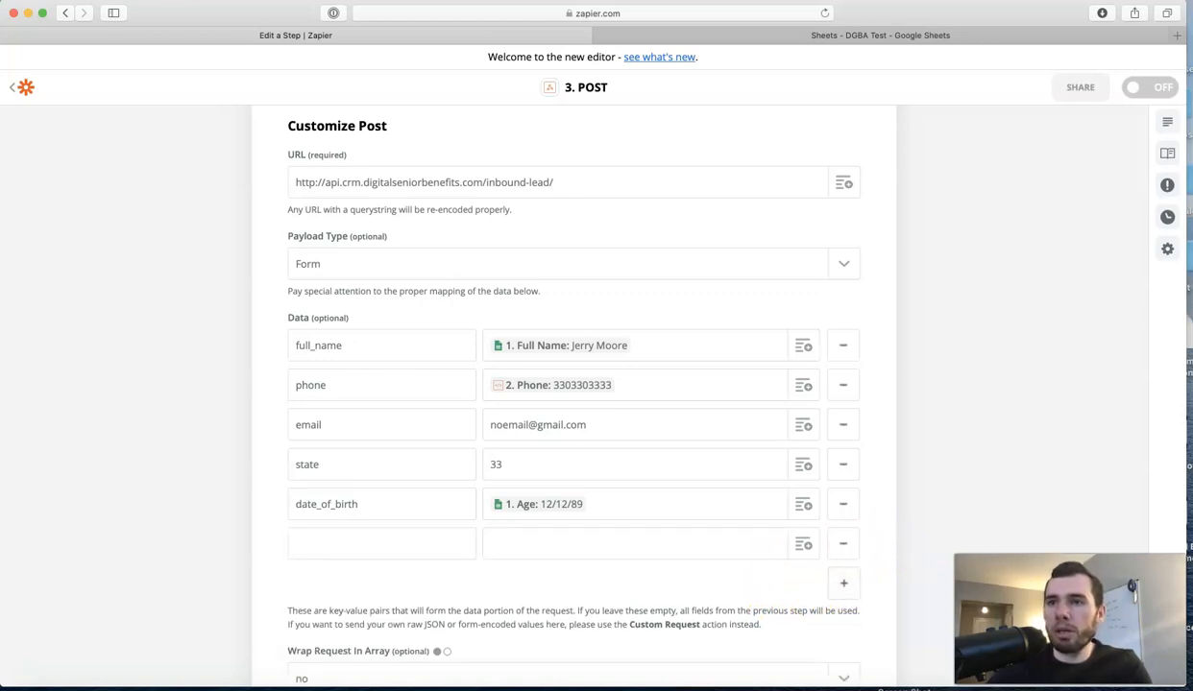
Fill api_user with the user ID, then add an api_key row holding the API key.
{"action": "left_click", "coordinate": [343, 546]}
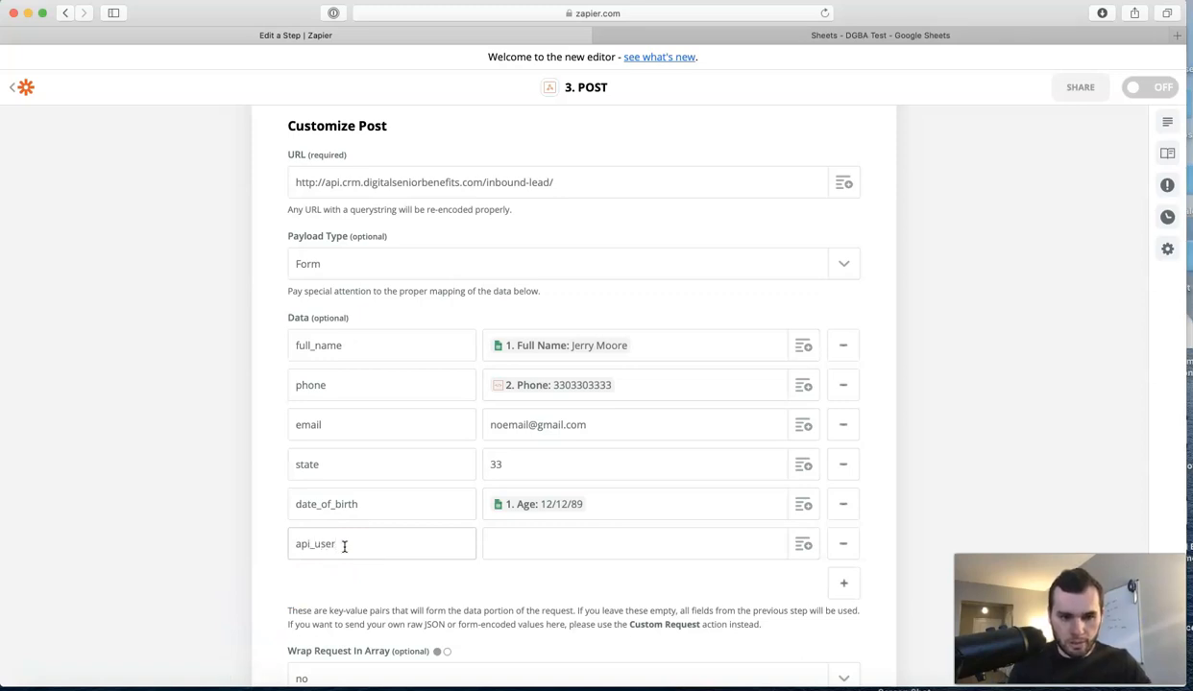
{"action": "left_click", "coordinate": [503, 545]}
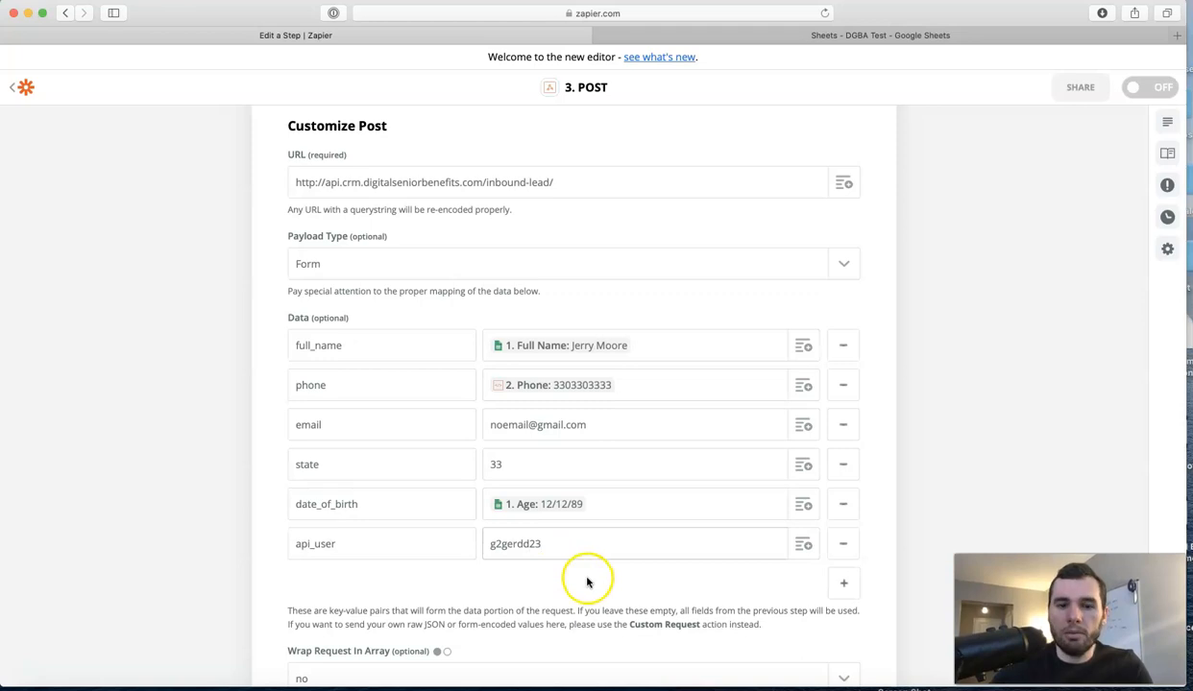
{"action": "left_click", "coordinate": [844, 584]}
{"action": "left_click", "coordinate": [431, 585]}
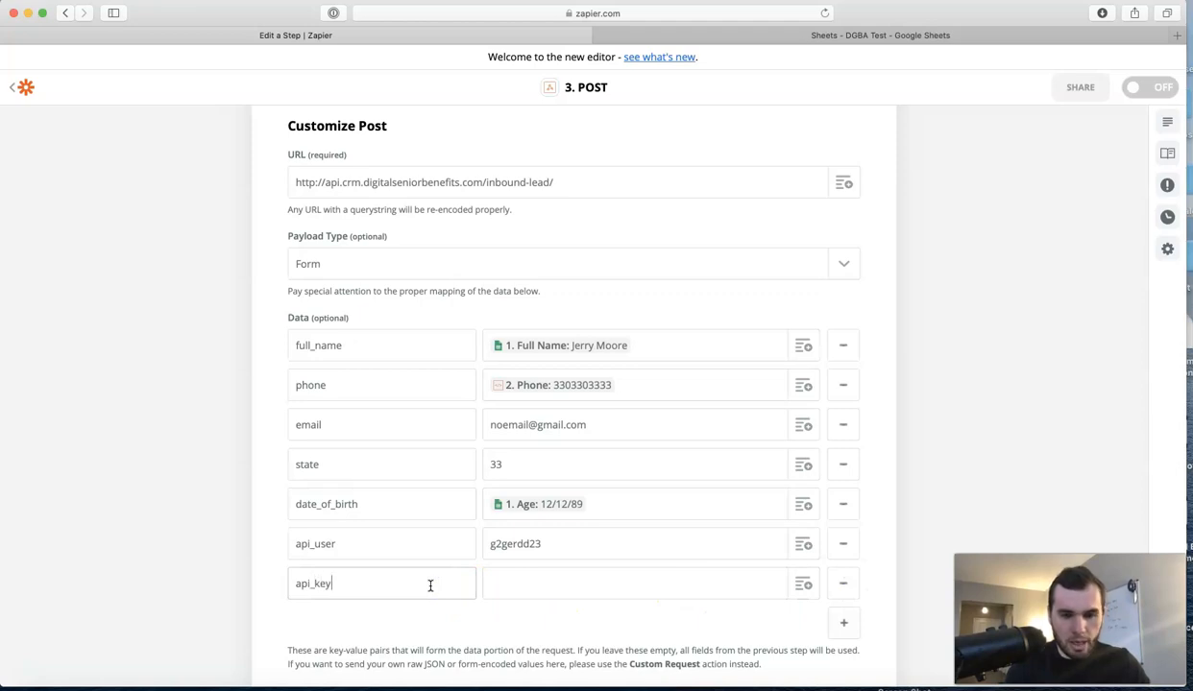
{"action": "left_click", "coordinate": [566, 592]}
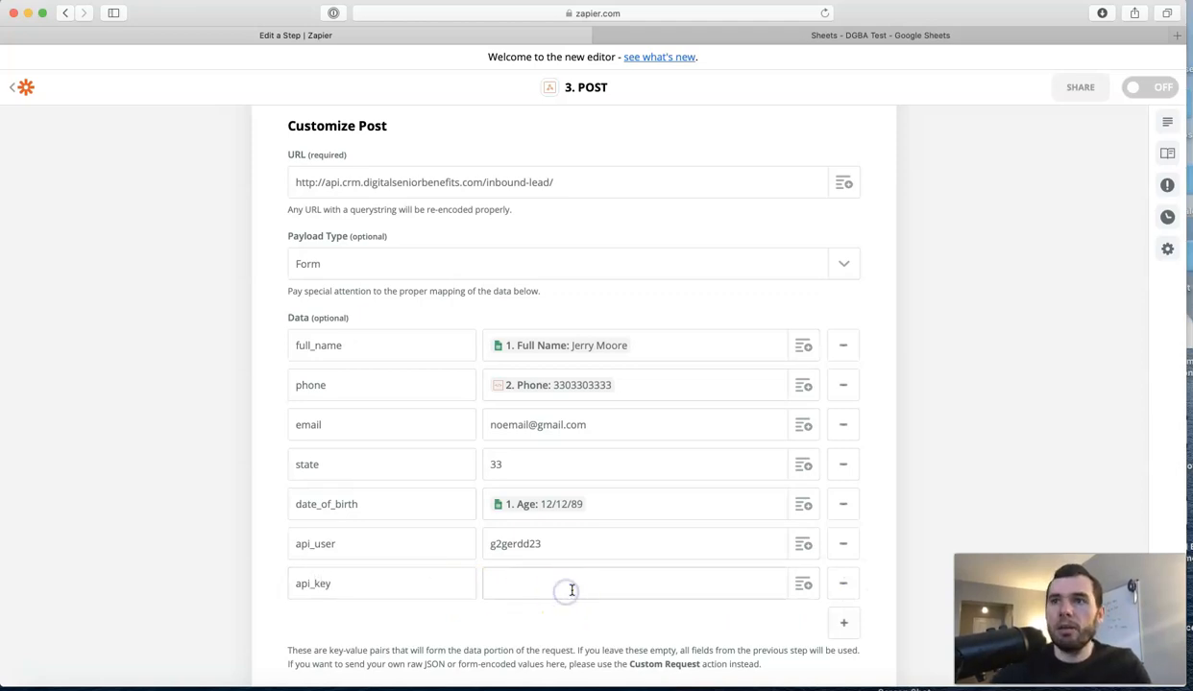
{"action": "left_click", "coordinate": [555, 586]}
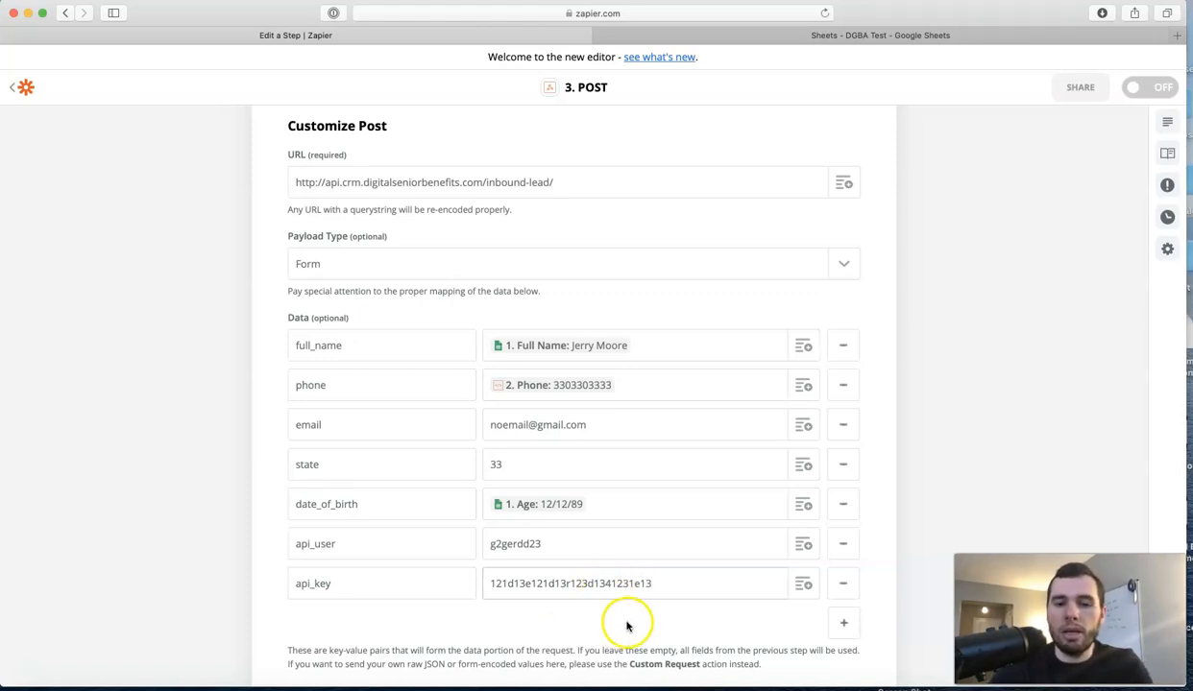
{"action": "scroll", "coordinate": [626, 626], "scroll_direction": "down", "scroll_amount": 1}
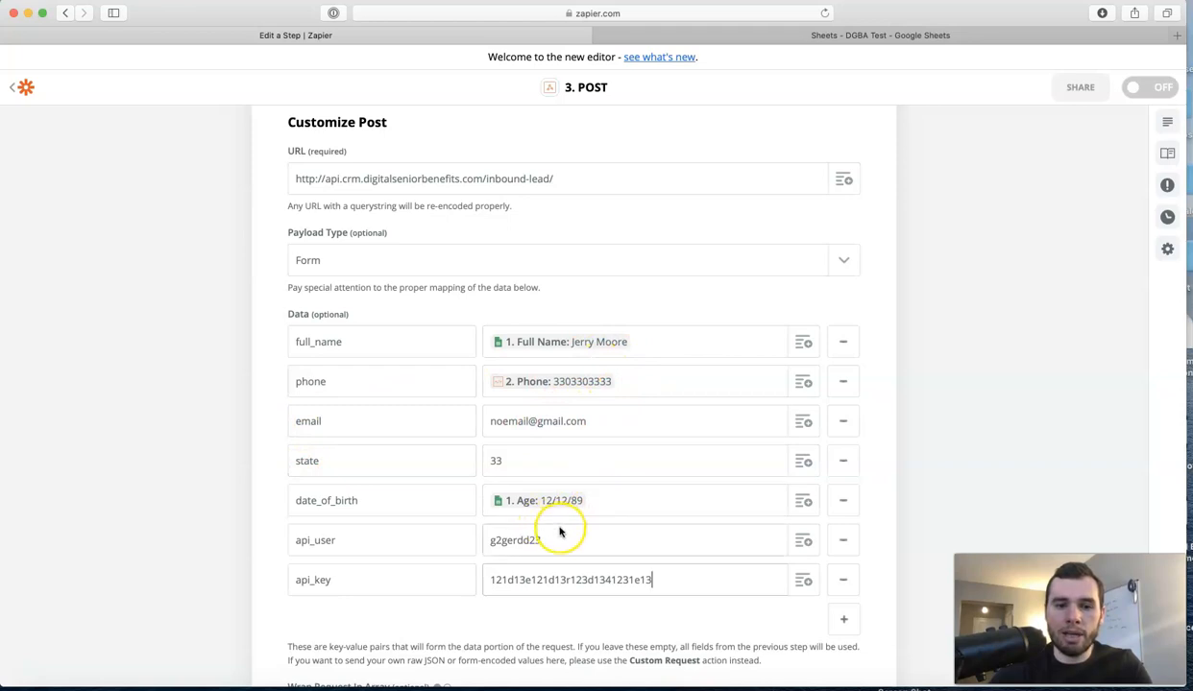
Enter 'username|password' in the POST step's Basic Auth field, using the pipe separator.
{"action": "scroll", "coordinate": [889, 491], "scroll_direction": "down", "scroll_amount": 1}
{"action": "scroll", "coordinate": [889, 491], "scroll_direction": "down", "scroll_amount": 5}
{"action": "scroll", "coordinate": [889, 491], "scroll_direction": "down", "scroll_amount": 5}
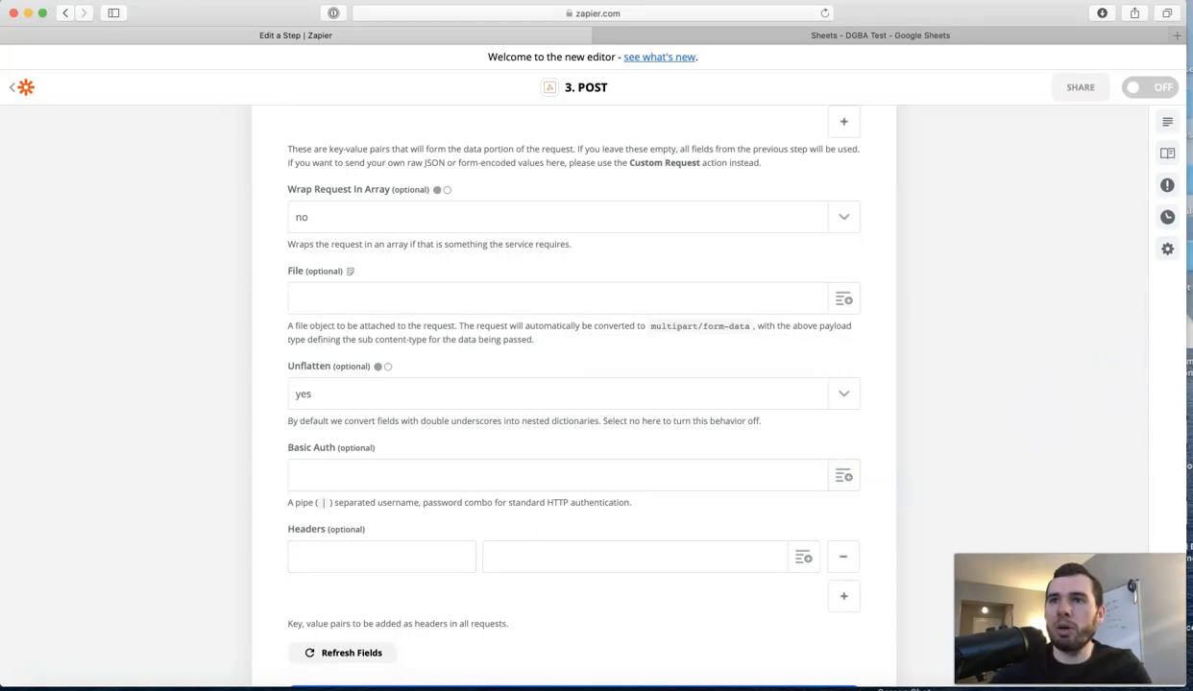
{"action": "left_click", "coordinate": [311, 474]}
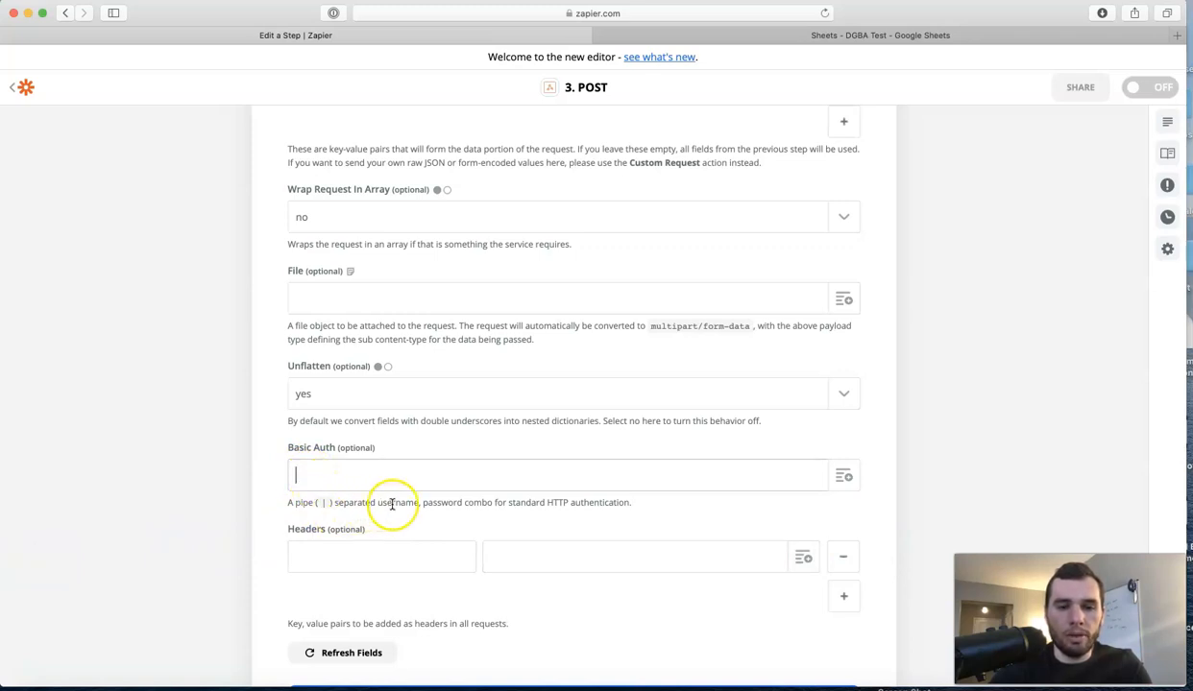
{"action": "left_click", "coordinate": [348, 478]}
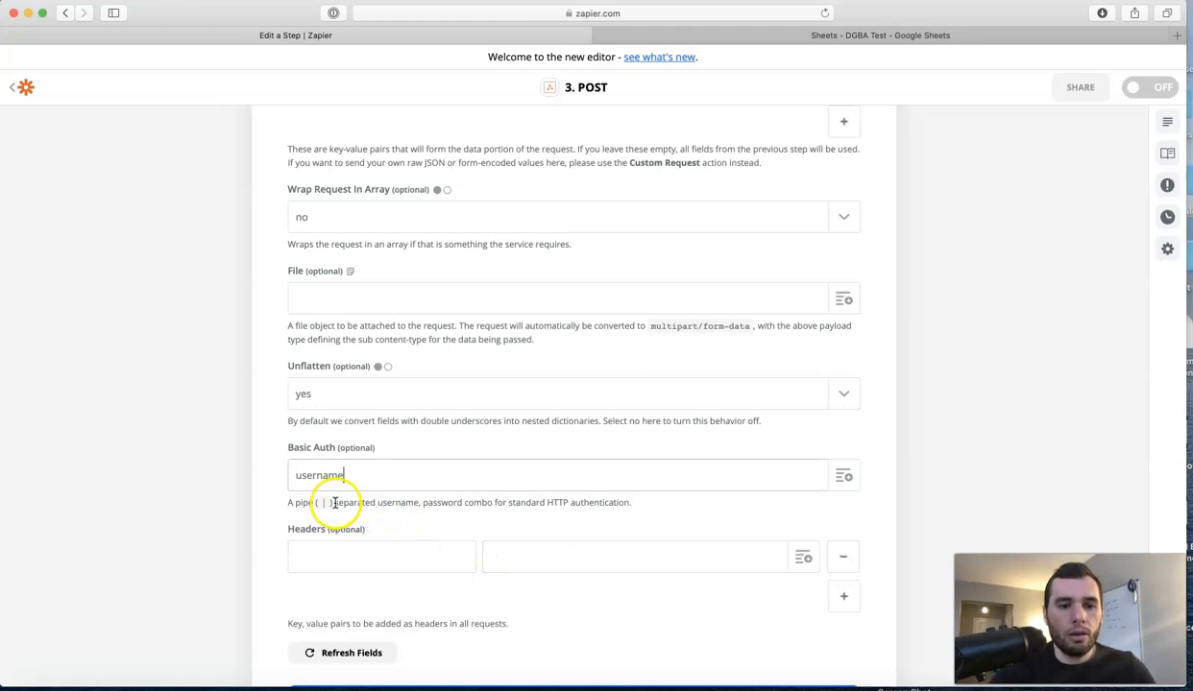
{"action": "left_click_drag", "start_coordinate": [319, 504], "coordinate": [328, 503]}
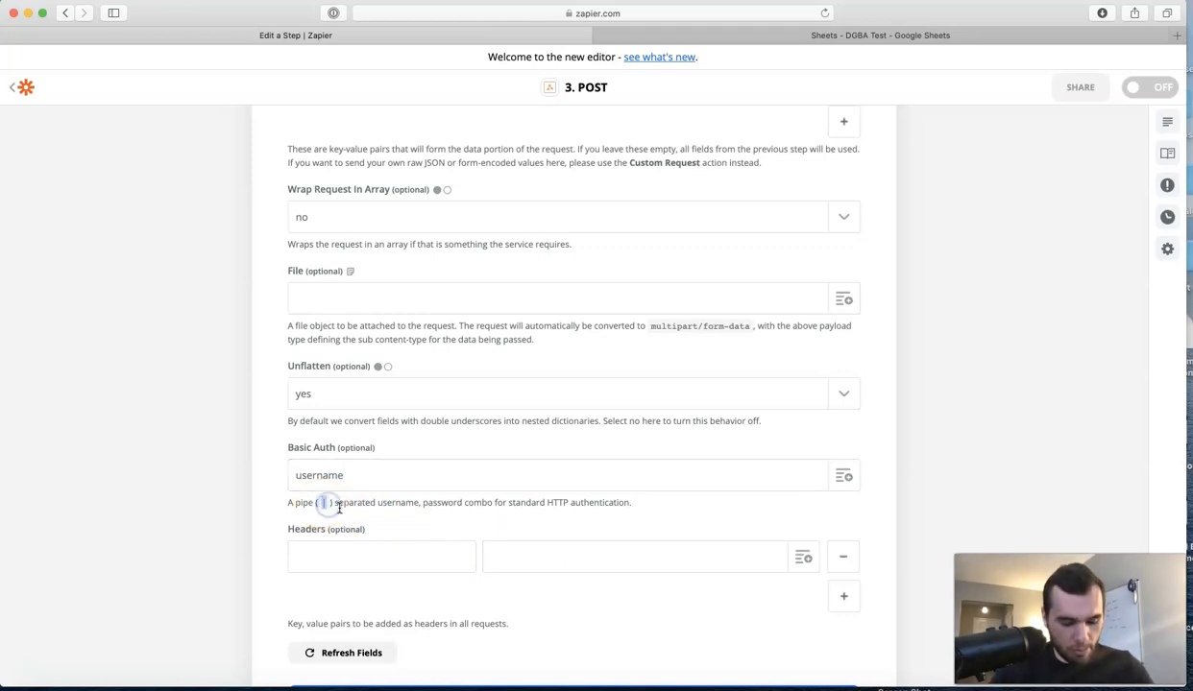
{"action": "left_click", "coordinate": [347, 474]}
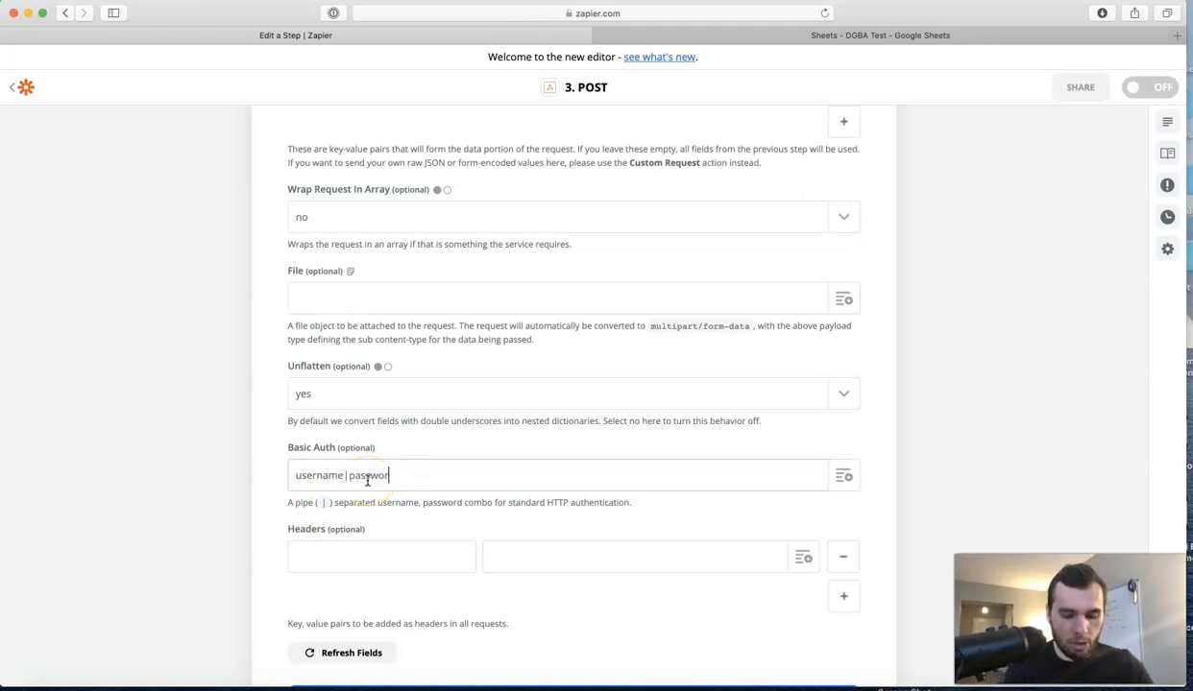
{"action": "left_click", "coordinate": [468, 514]}
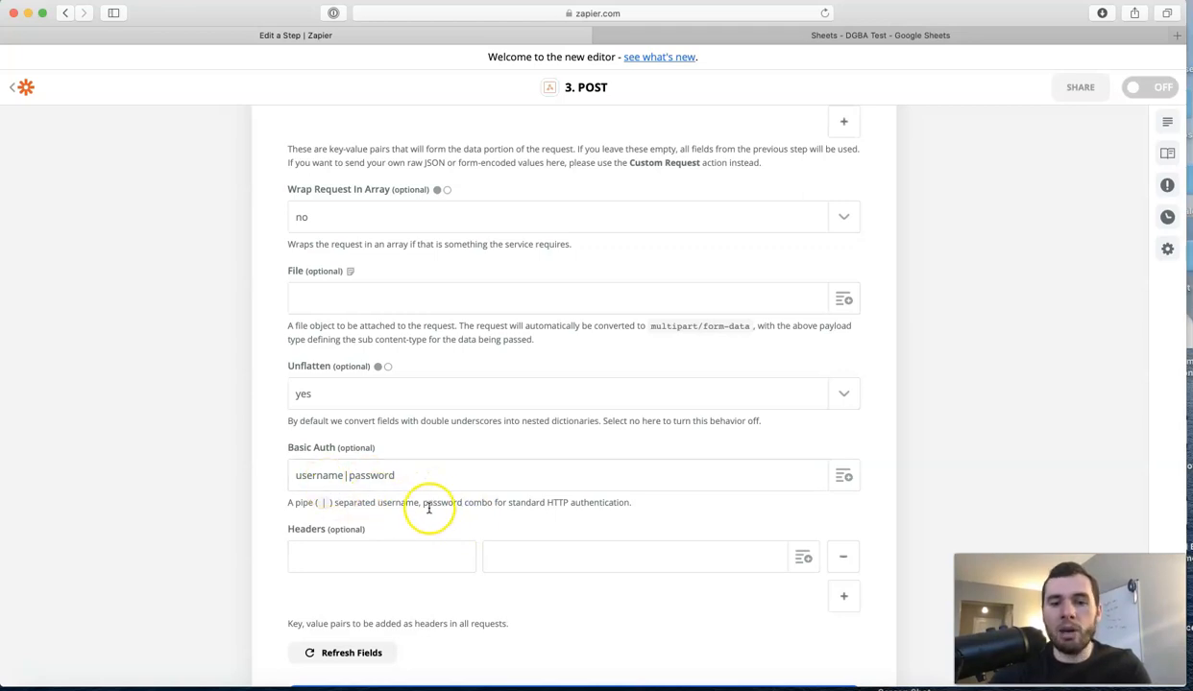
Continue past the POST setup and run the test, which fails with 'key fields are missing'.
{"action": "scroll", "coordinate": [440, 500], "scroll_direction": "up", "scroll_amount": 5}
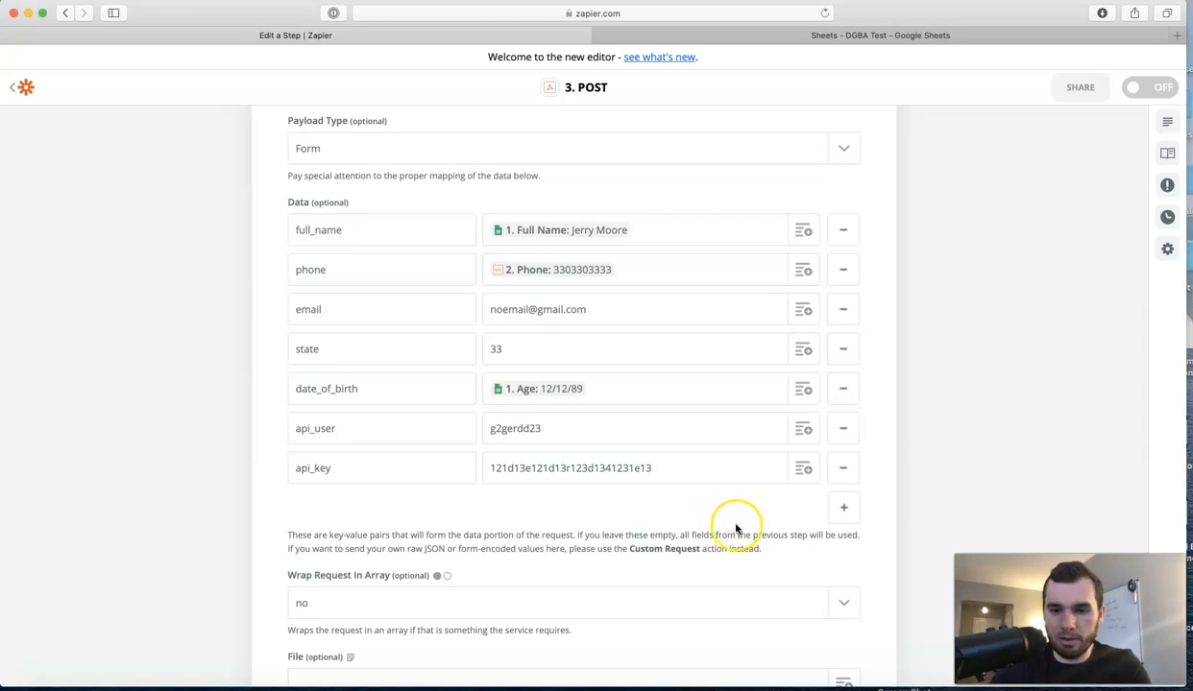
{"action": "scroll", "coordinate": [883, 546], "scroll_direction": "down", "scroll_amount": 7}
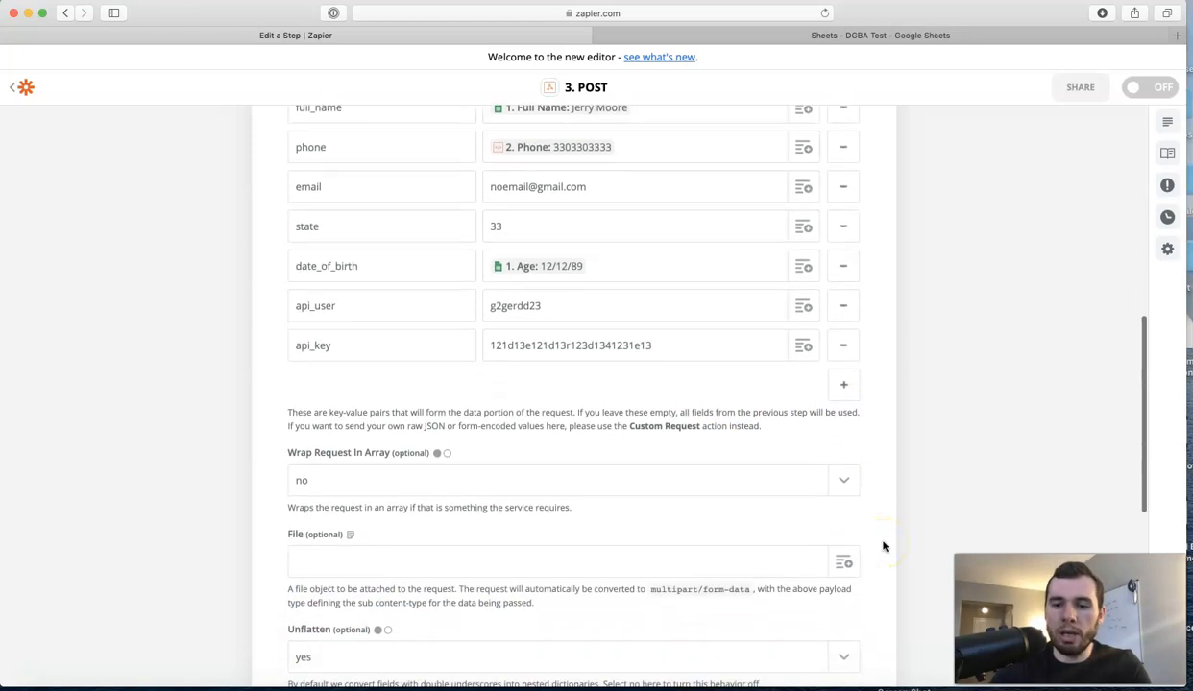
{"action": "left_click", "coordinate": [559, 531]}
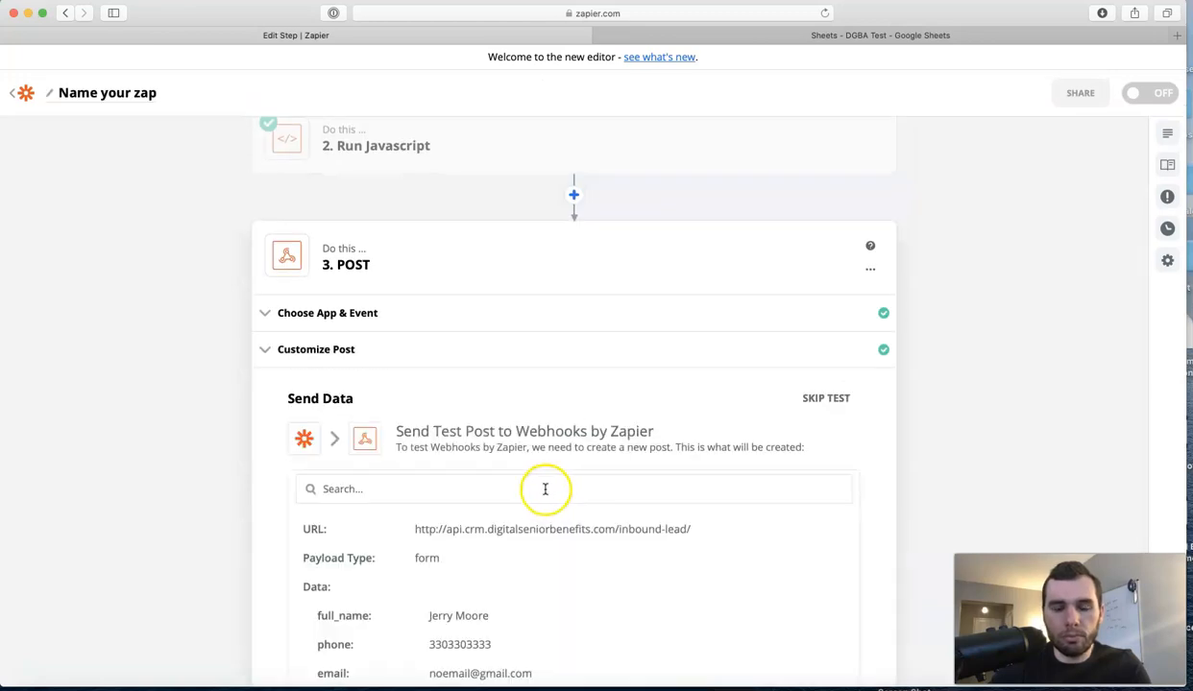
{"action": "scroll", "coordinate": [616, 477], "scroll_direction": "down", "scroll_amount": 5}
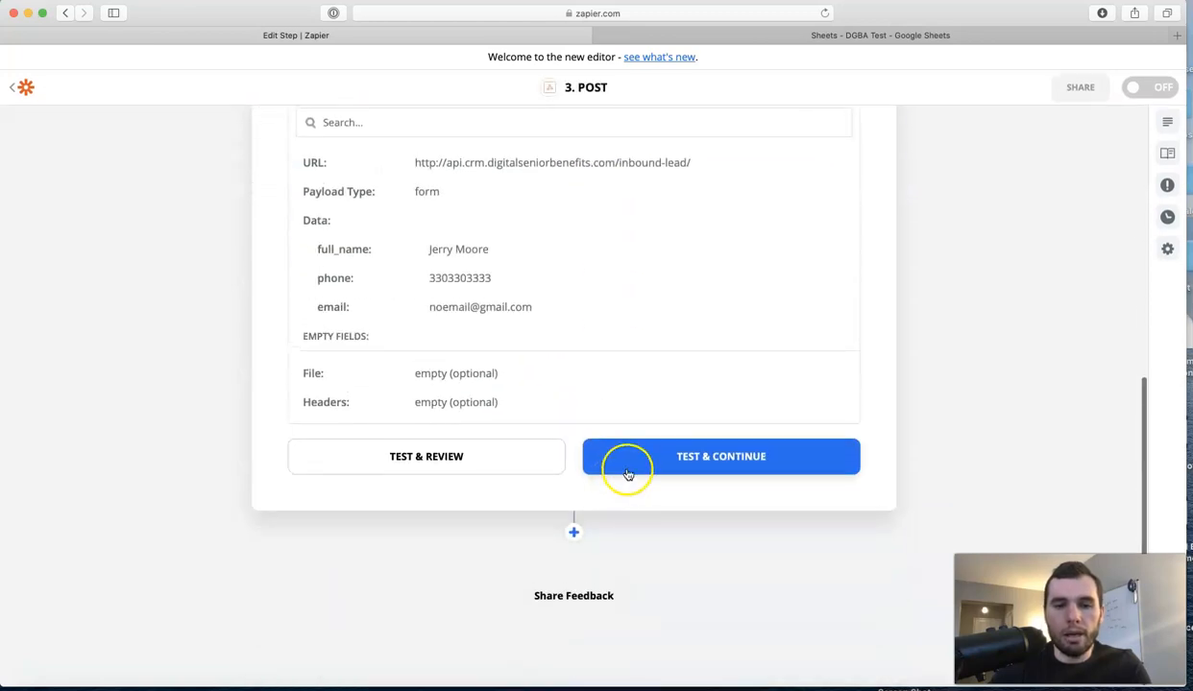
{"action": "left_click", "coordinate": [691, 464]}
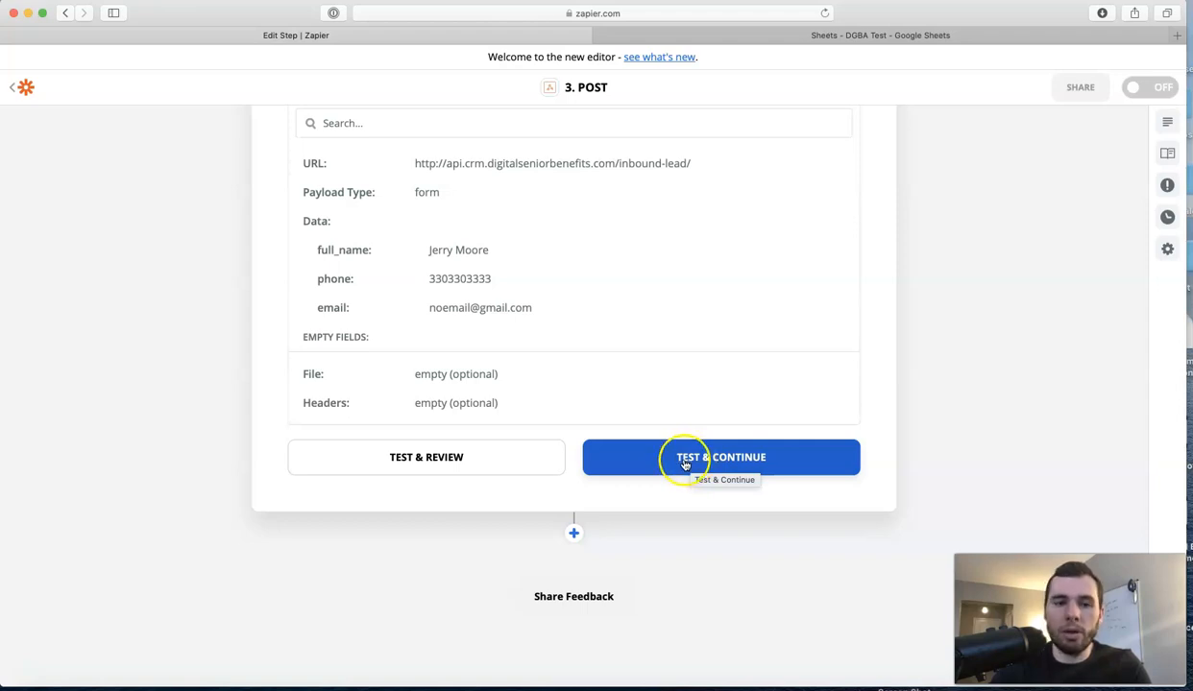
{"action": "left_click", "coordinate": [686, 465]}
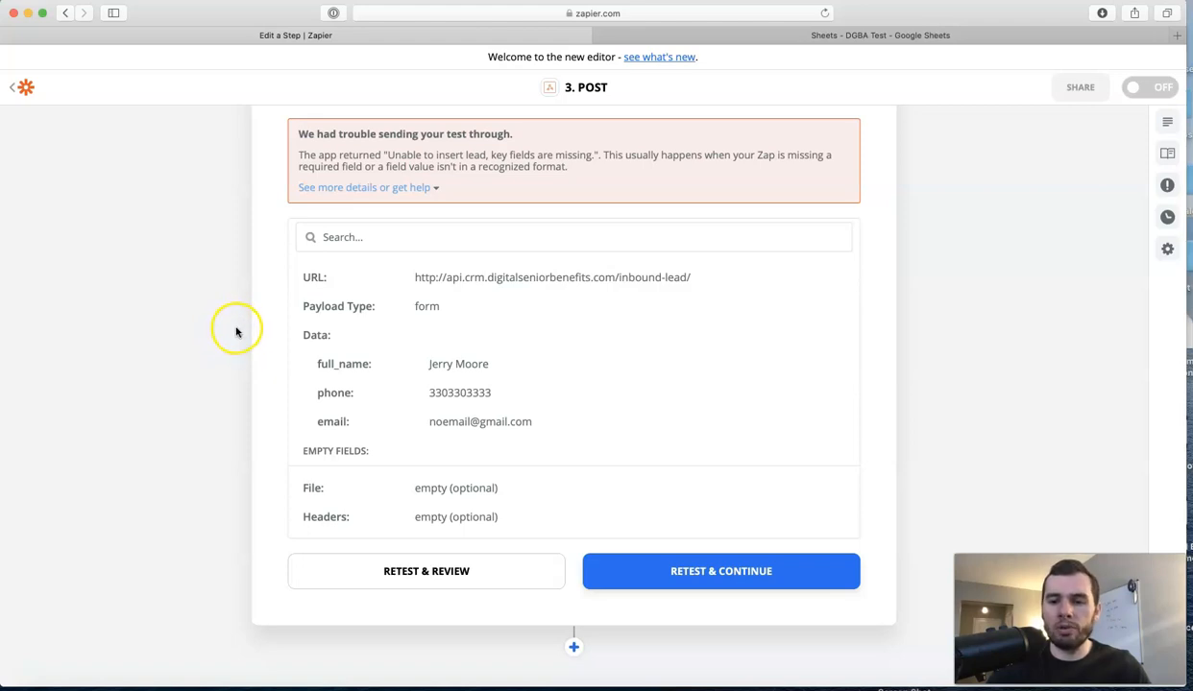
Replace the untitled zap name with 'Sheets - DGBA'.
{"action": "scroll", "coordinate": [226, 332], "scroll_direction": "up", "scroll_amount": 5}
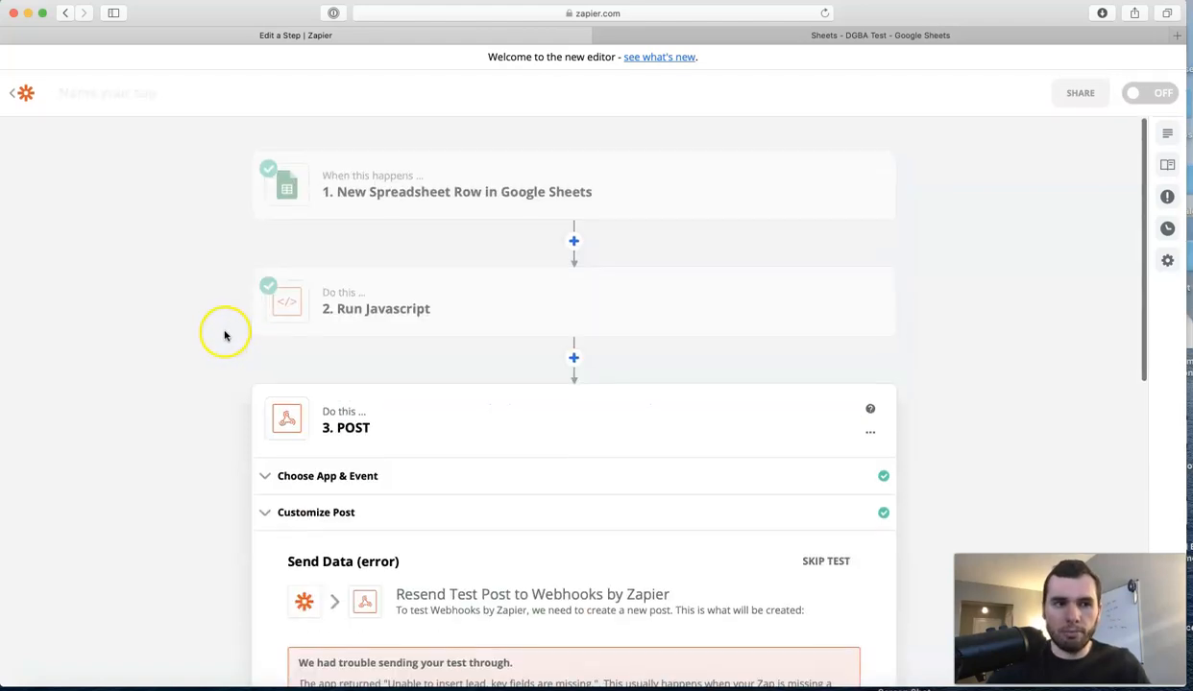
{"action": "left_click", "coordinate": [121, 102]}
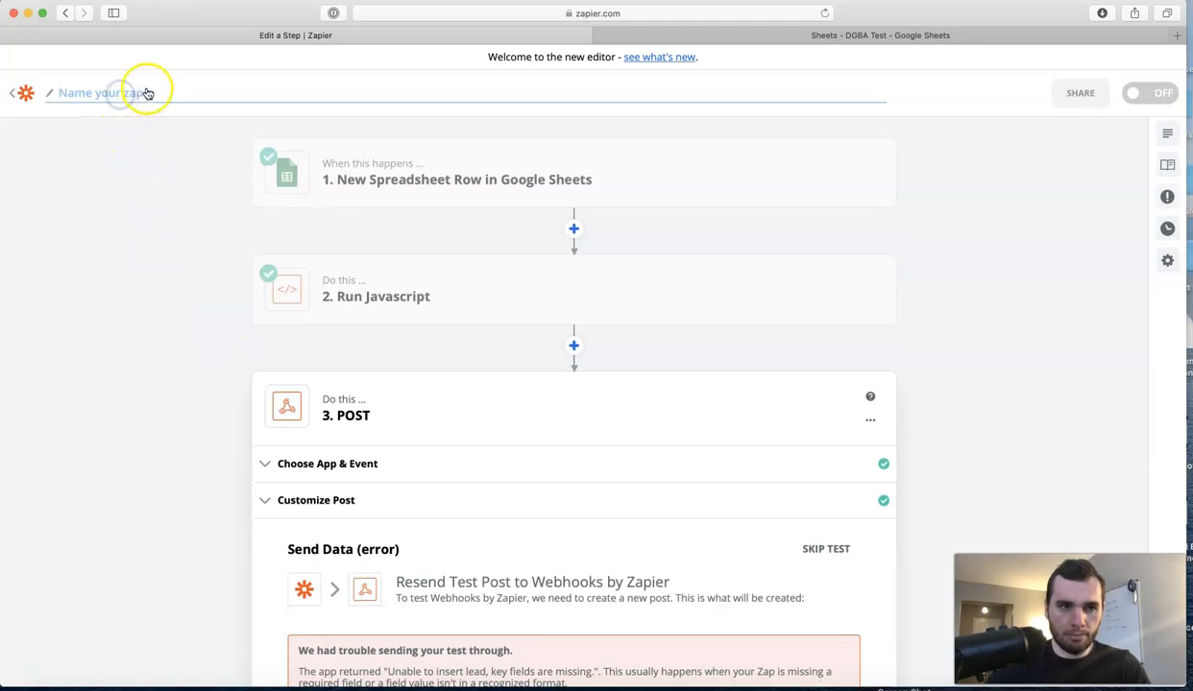
{"action": "type", "text": "D"}
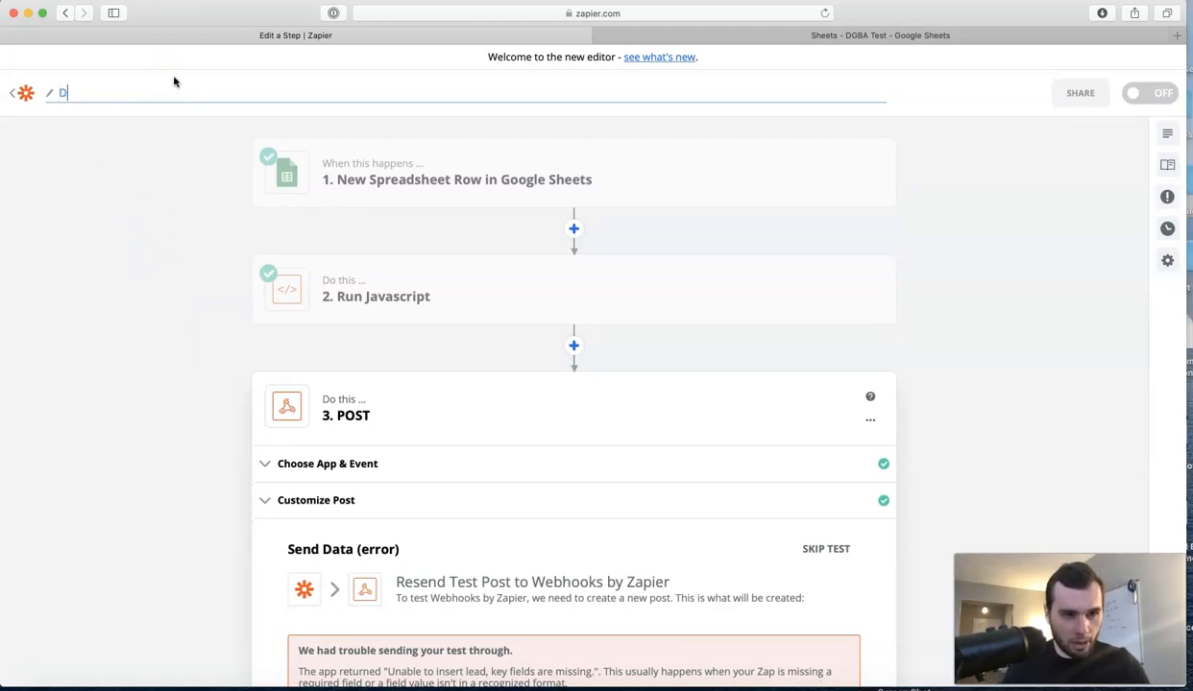
{"action": "key", "text": "BackSpace"}
{"action": "type", "text": "Sheets - DGBA"}
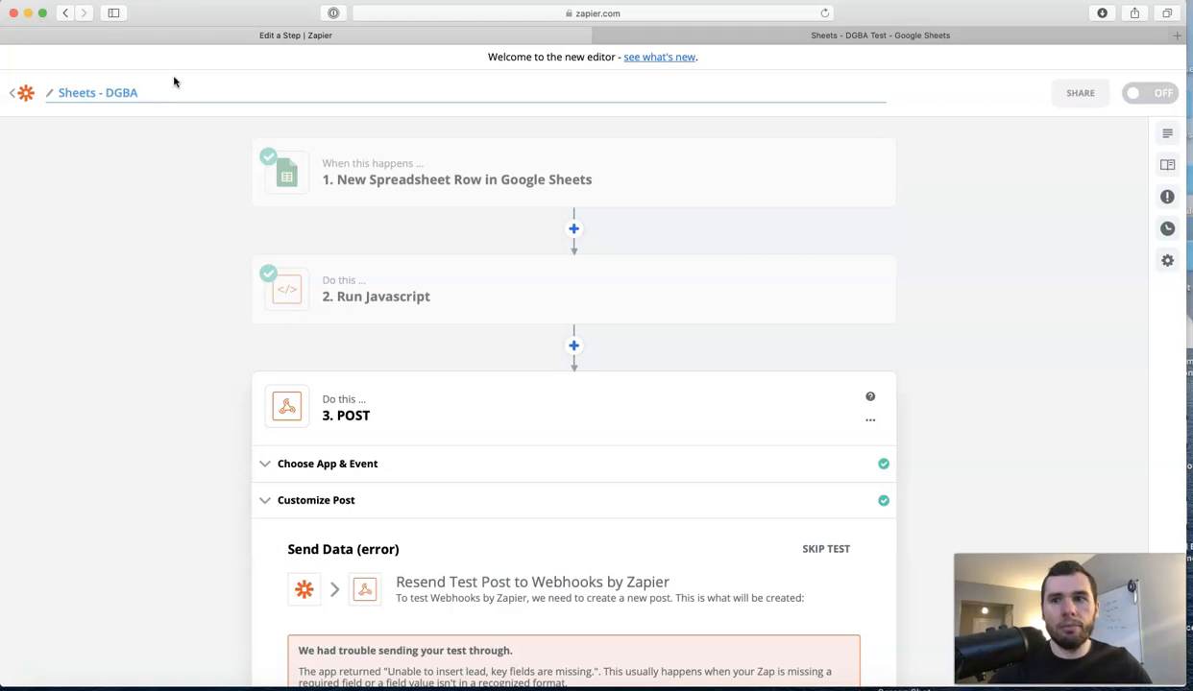
{"action": "left_click", "coordinate": [972, 272]}
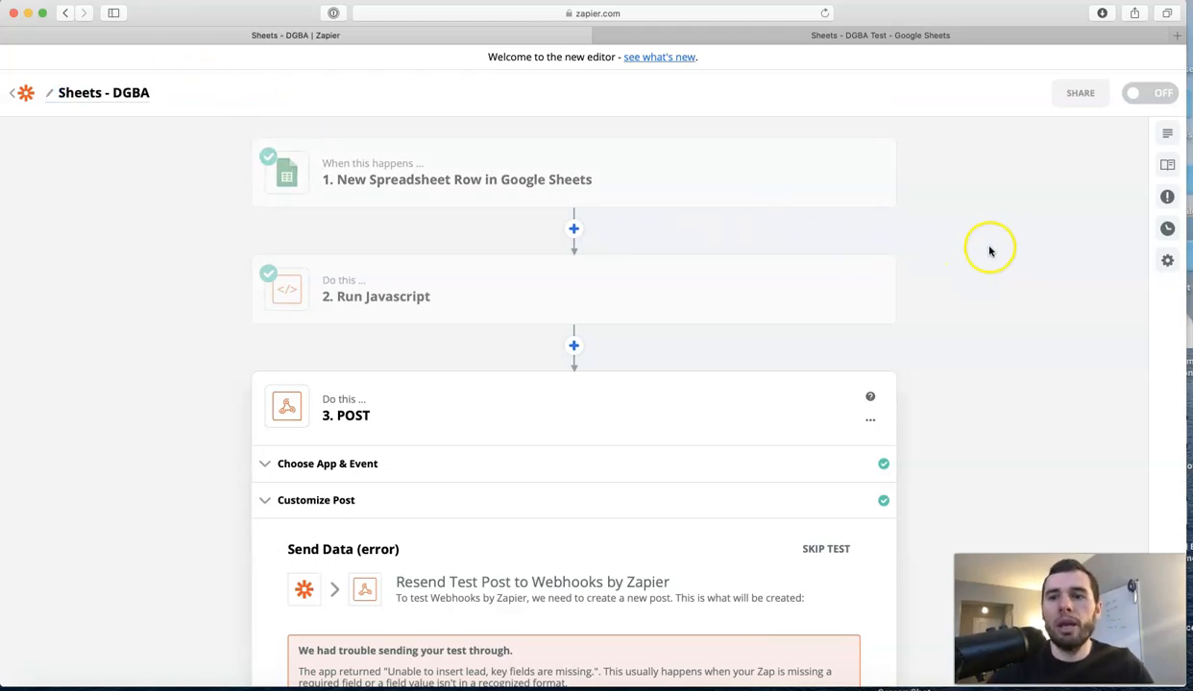
Skip the Send Data POST test so step 3 completes, then flip the Sheets - DGBA toggle from OFF to on.
{"action": "left_click", "coordinate": [1151, 94]}
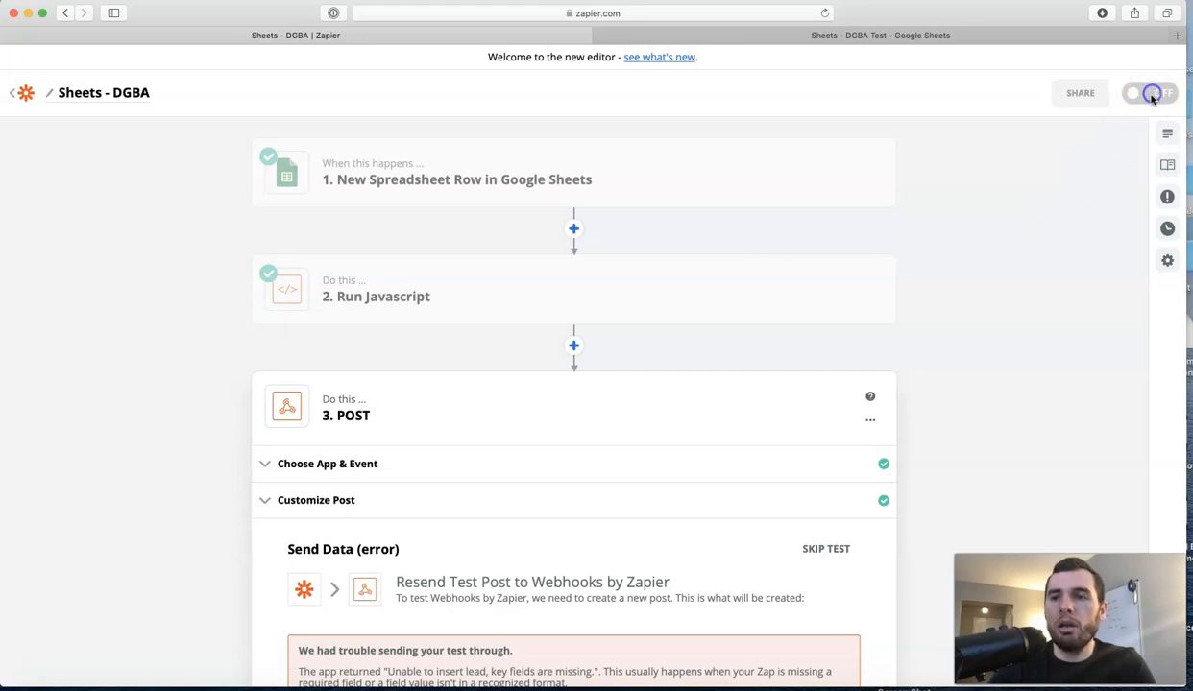
{"action": "scroll", "coordinate": [683, 466], "scroll_direction": "down", "scroll_amount": 5}
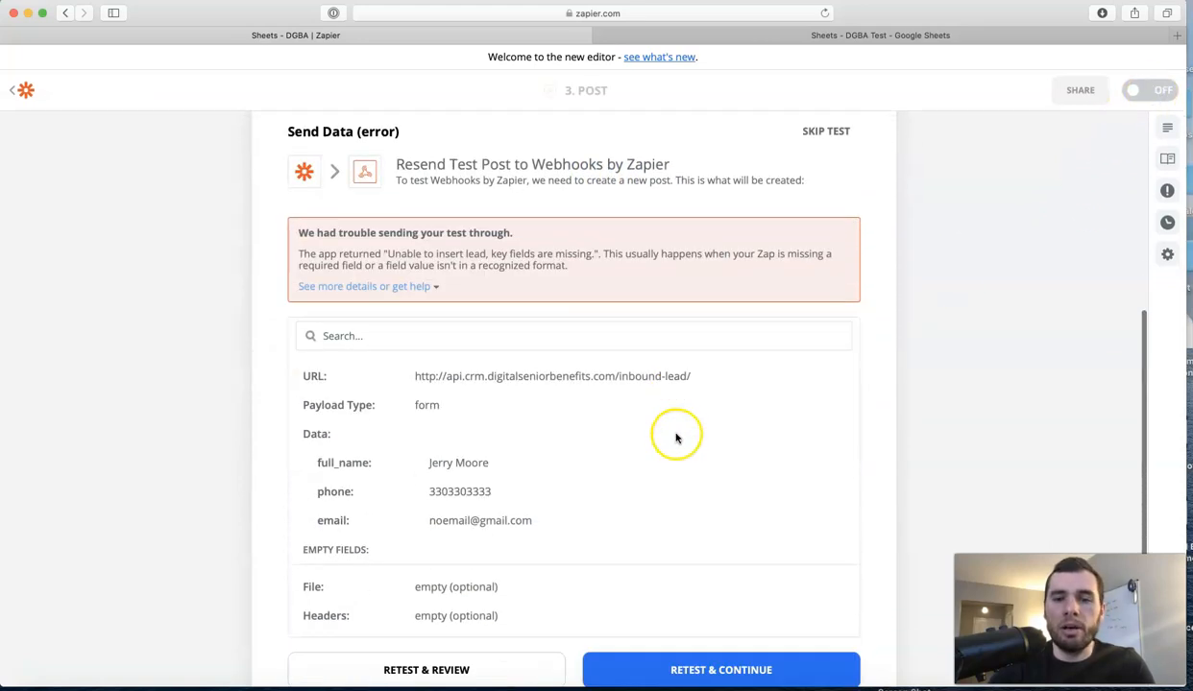
{"action": "scroll", "coordinate": [682, 432], "scroll_direction": "down", "scroll_amount": 3}
{"action": "scroll", "coordinate": [768, 423], "scroll_direction": "up", "scroll_amount": 8}
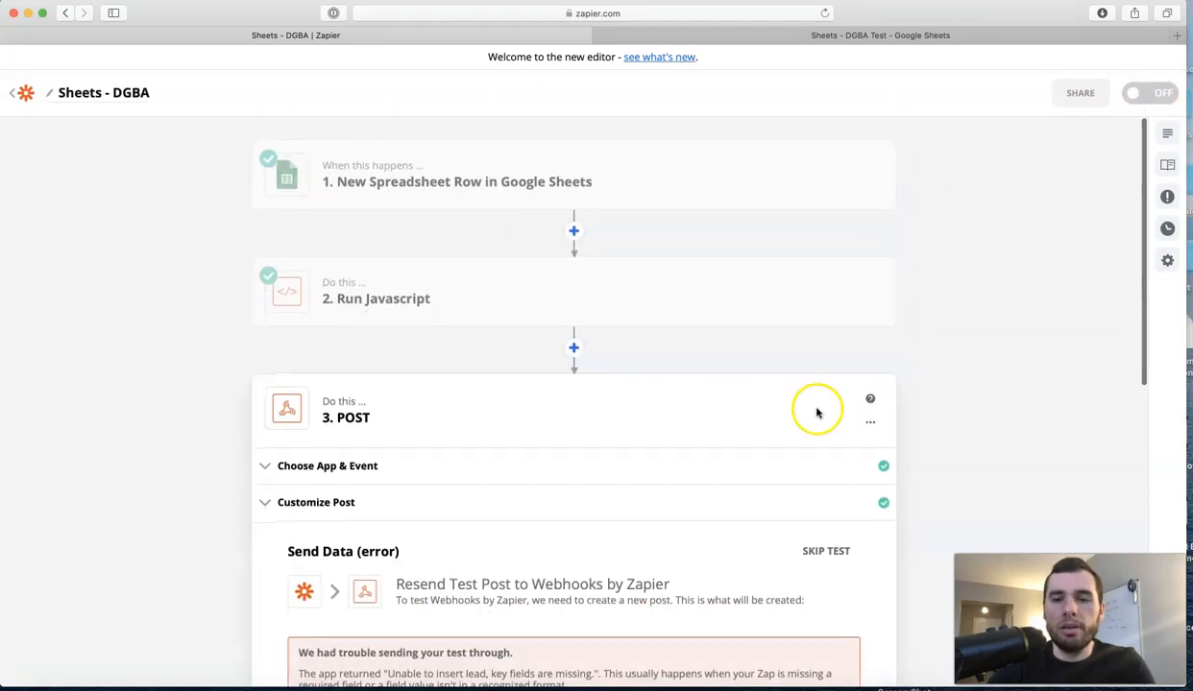
{"action": "left_click", "coordinate": [828, 551]}
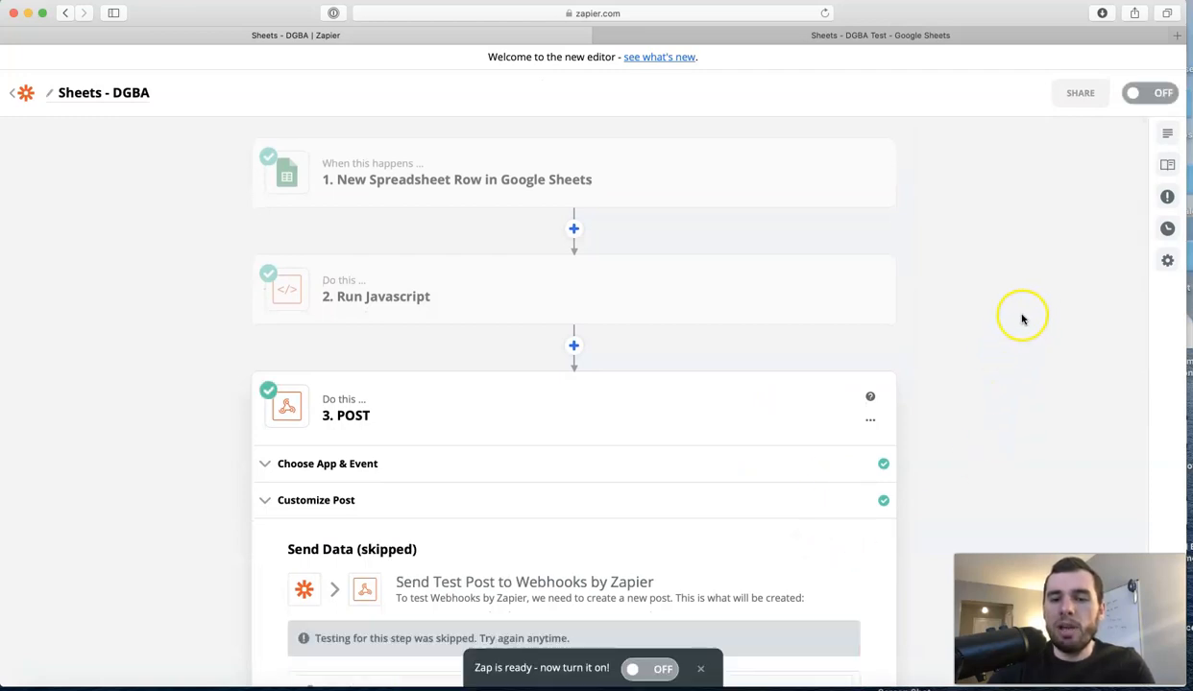
{"action": "left_click", "coordinate": [1138, 96]}
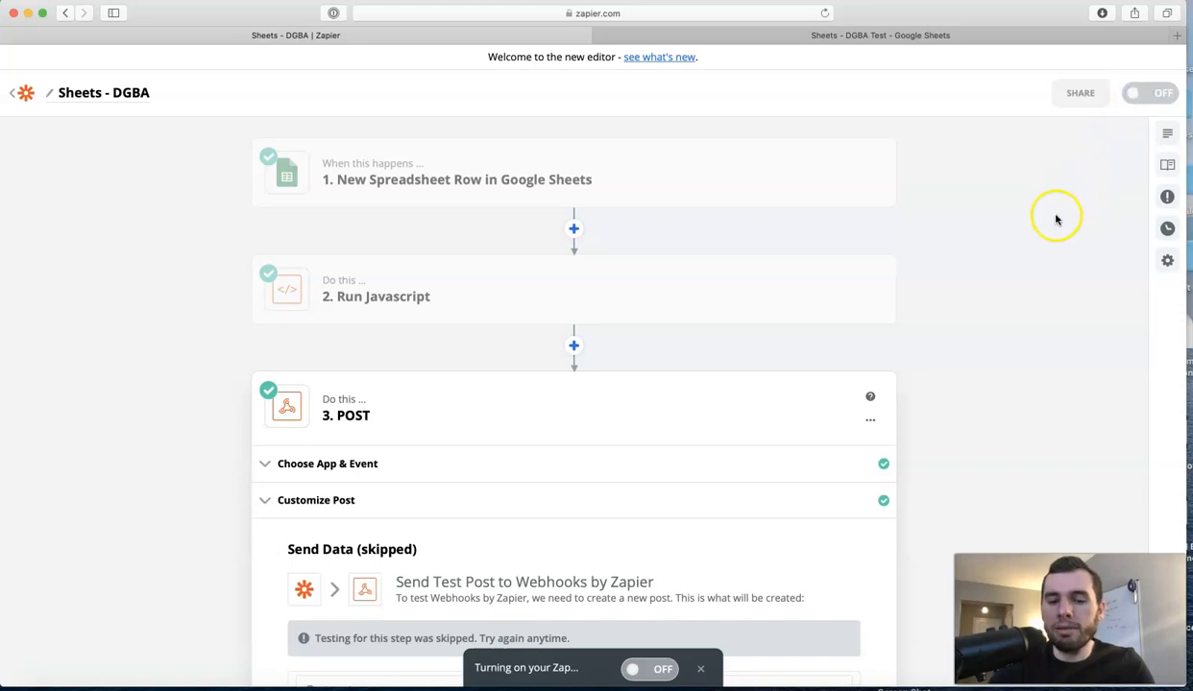